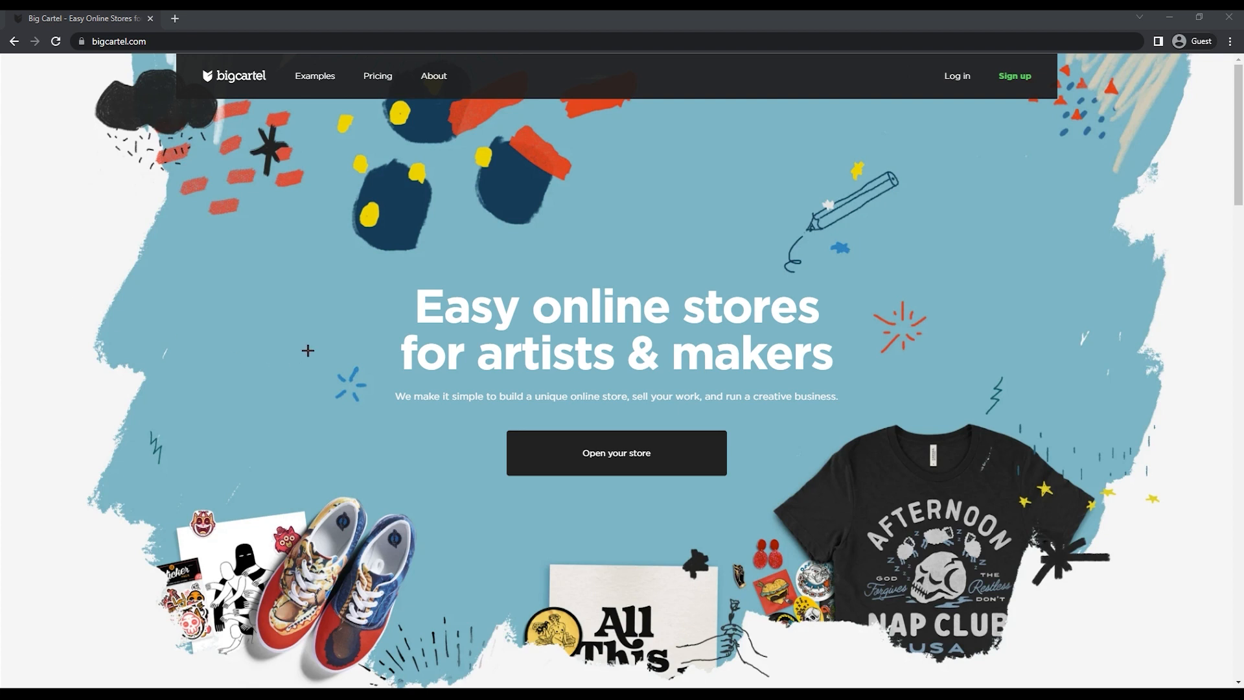
Look over the home page and compare the product limits, prices and features of the Gold, Platinum and Diamond plans.
{"action": "scroll", "coordinate": [307, 350], "scroll_direction": "down", "scroll_amount": 4}
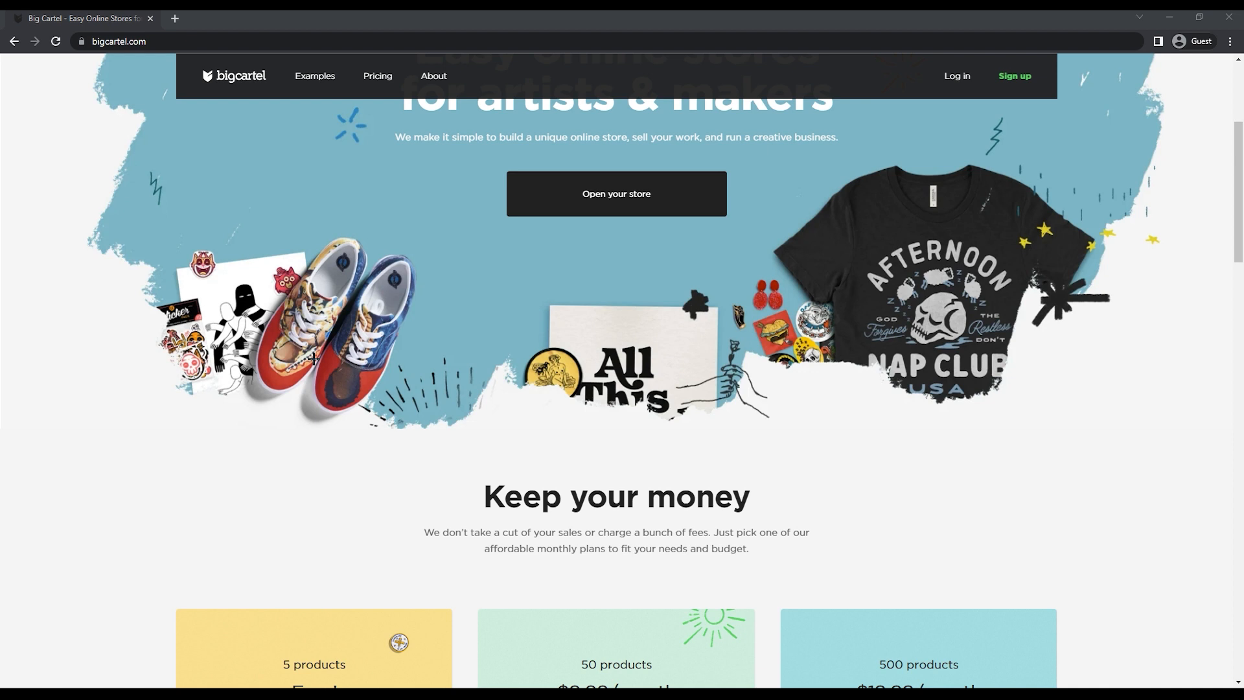
{"action": "scroll", "coordinate": [313, 358], "scroll_direction": "down", "scroll_amount": 2}
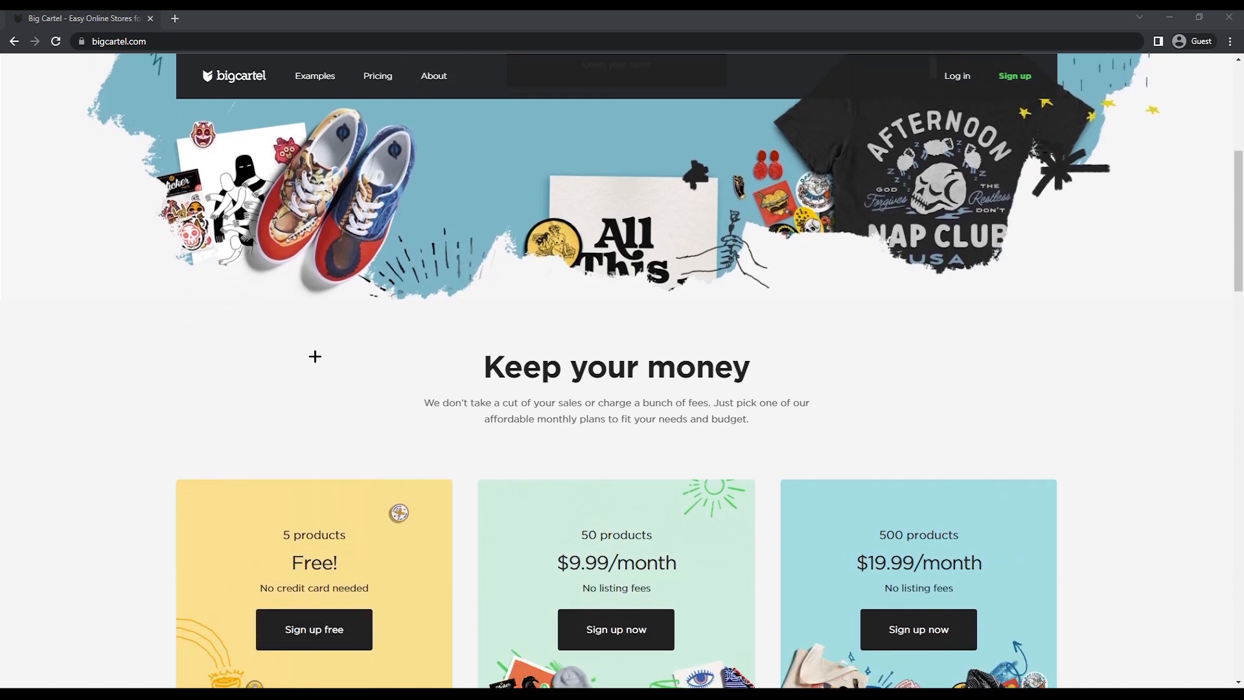
{"action": "scroll", "coordinate": [315, 357], "scroll_direction": "down", "scroll_amount": 2}
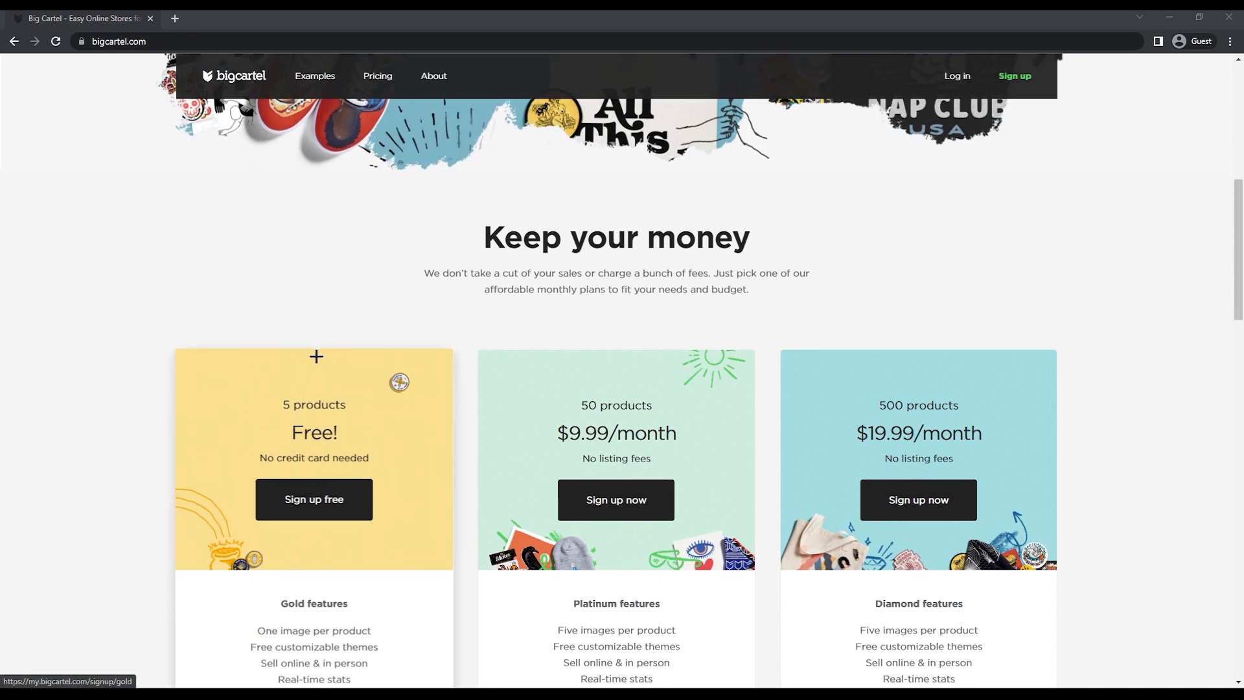
{"action": "scroll", "coordinate": [316, 355], "scroll_direction": "up", "scroll_amount": 8}
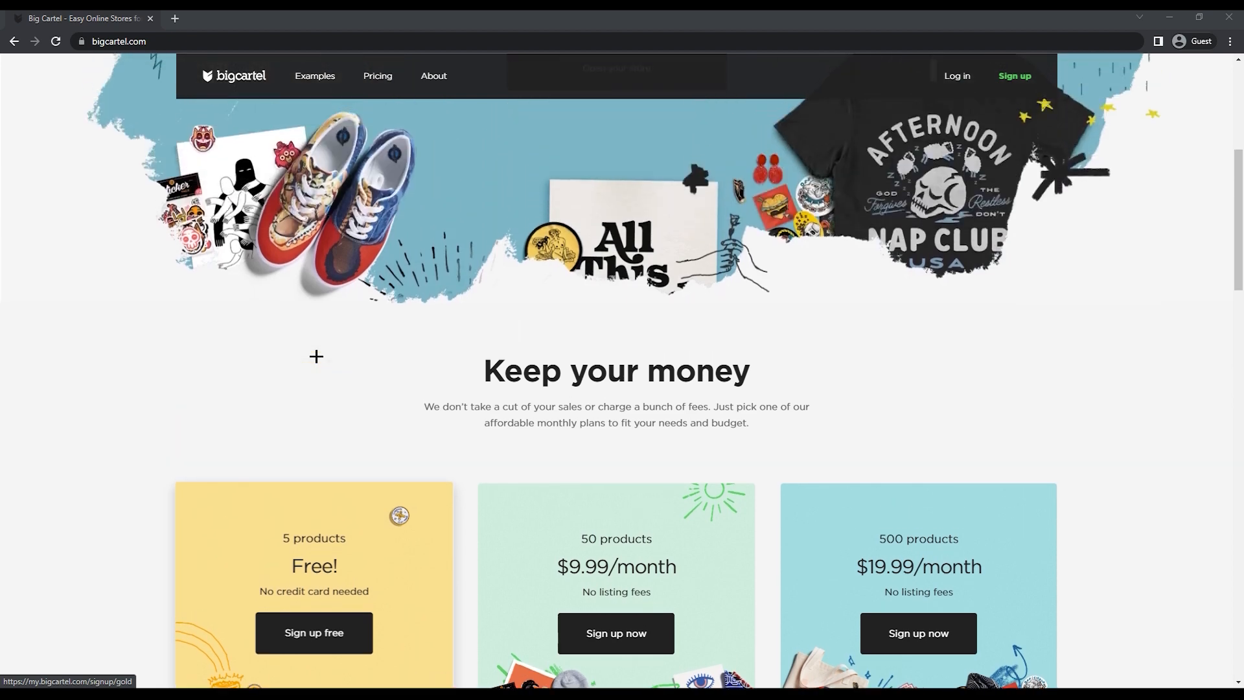
{"action": "scroll", "coordinate": [317, 356], "scroll_direction": "down", "scroll_amount": 1}
{"action": "scroll", "coordinate": [316, 356], "scroll_direction": "up", "scroll_amount": 1}
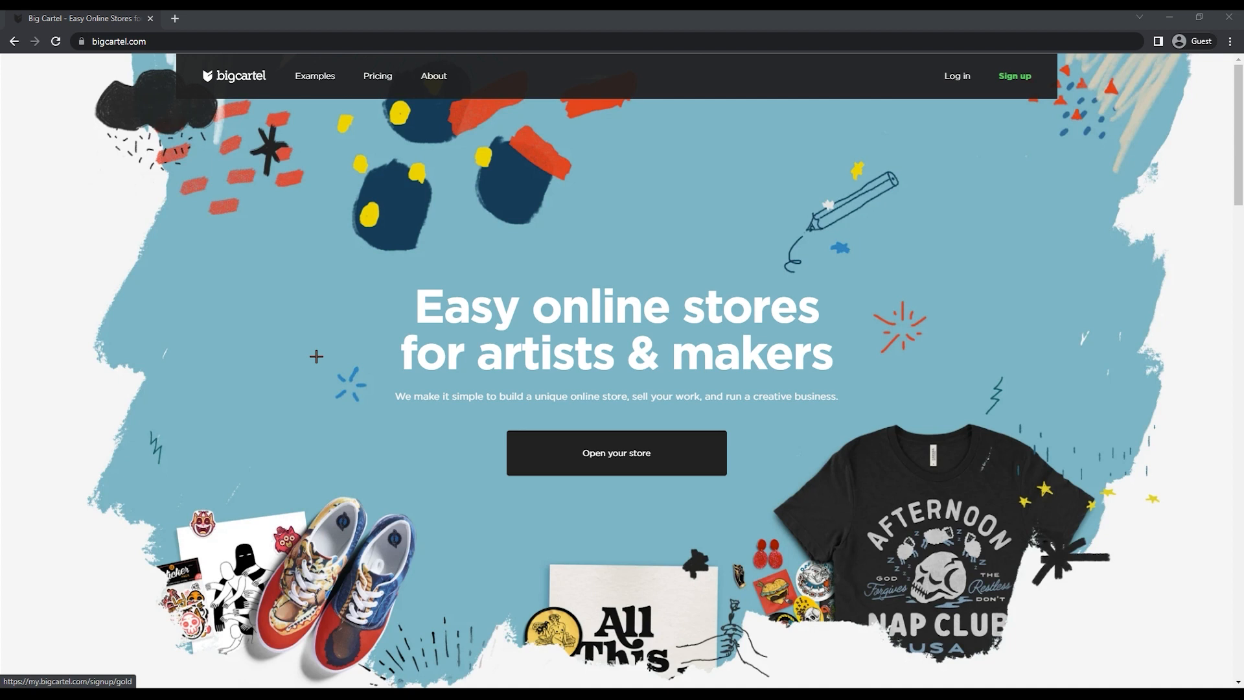
{"action": "scroll", "coordinate": [316, 355], "scroll_direction": "down", "scroll_amount": 1}
{"action": "scroll", "coordinate": [317, 356], "scroll_direction": "up", "scroll_amount": 1}
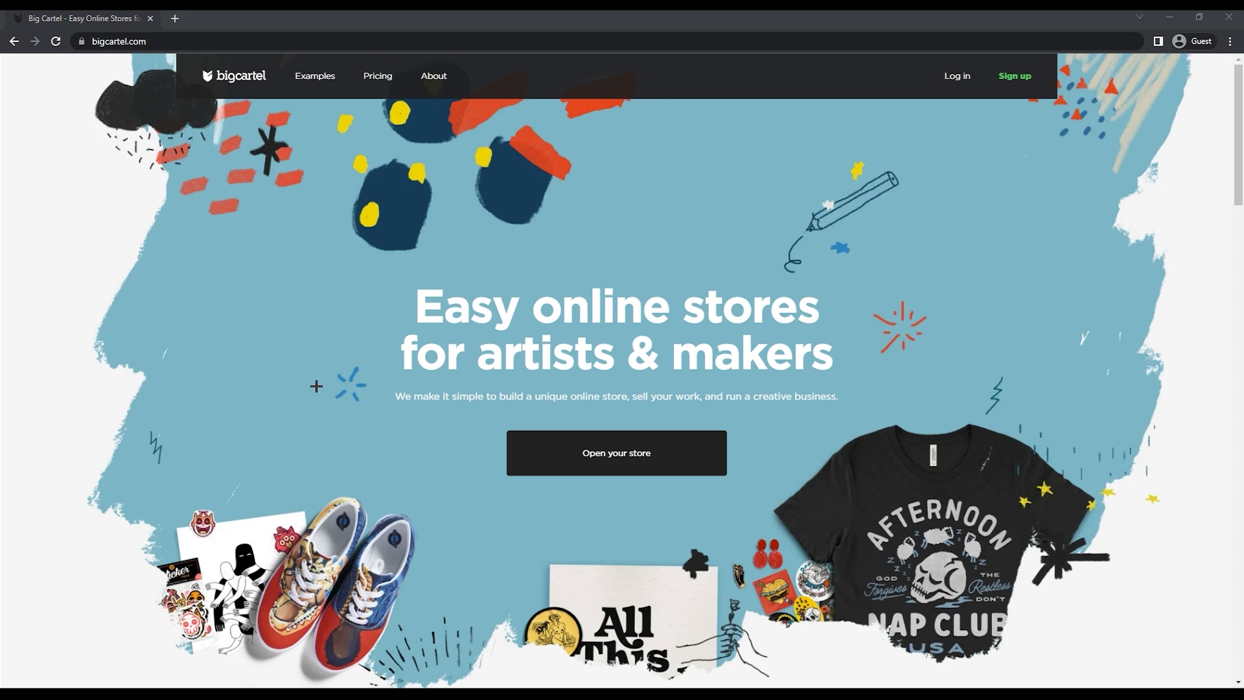
{"action": "scroll", "coordinate": [322, 395], "scroll_direction": "down", "scroll_amount": 8}
{"action": "scroll", "coordinate": [330, 395], "scroll_direction": "up", "scroll_amount": 8}
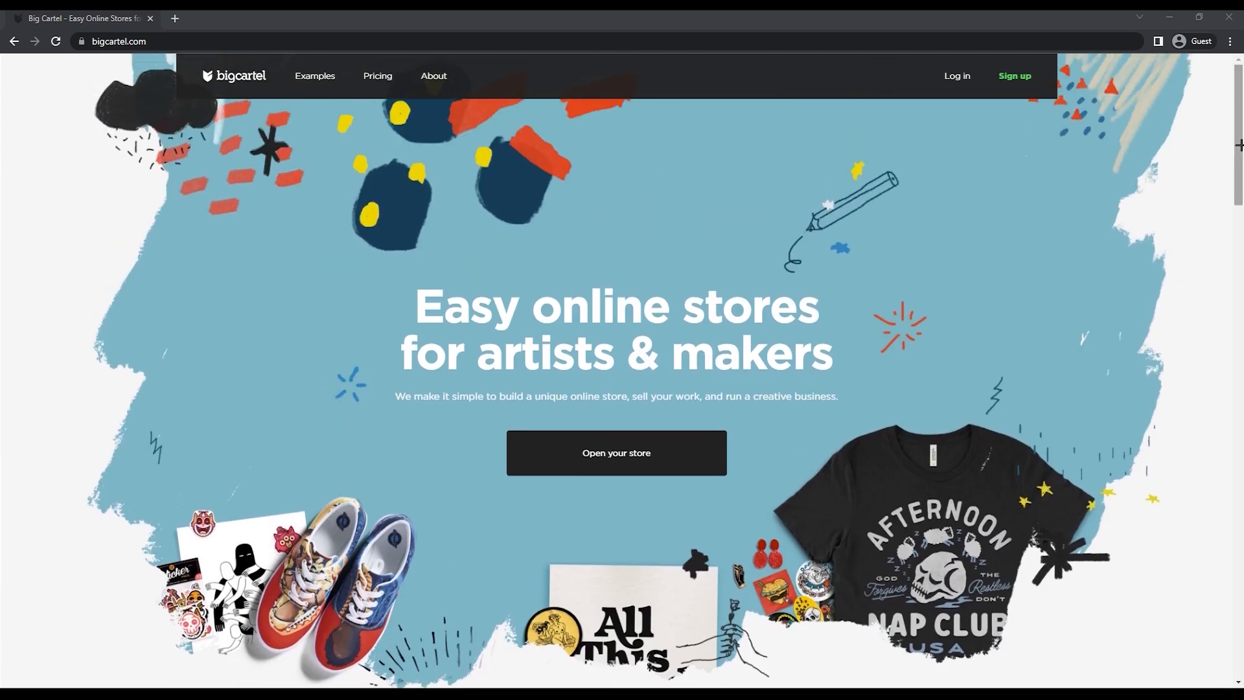
{"action": "left_click_drag", "start_coordinate": [1239, 145], "coordinate": [1239, 287]}
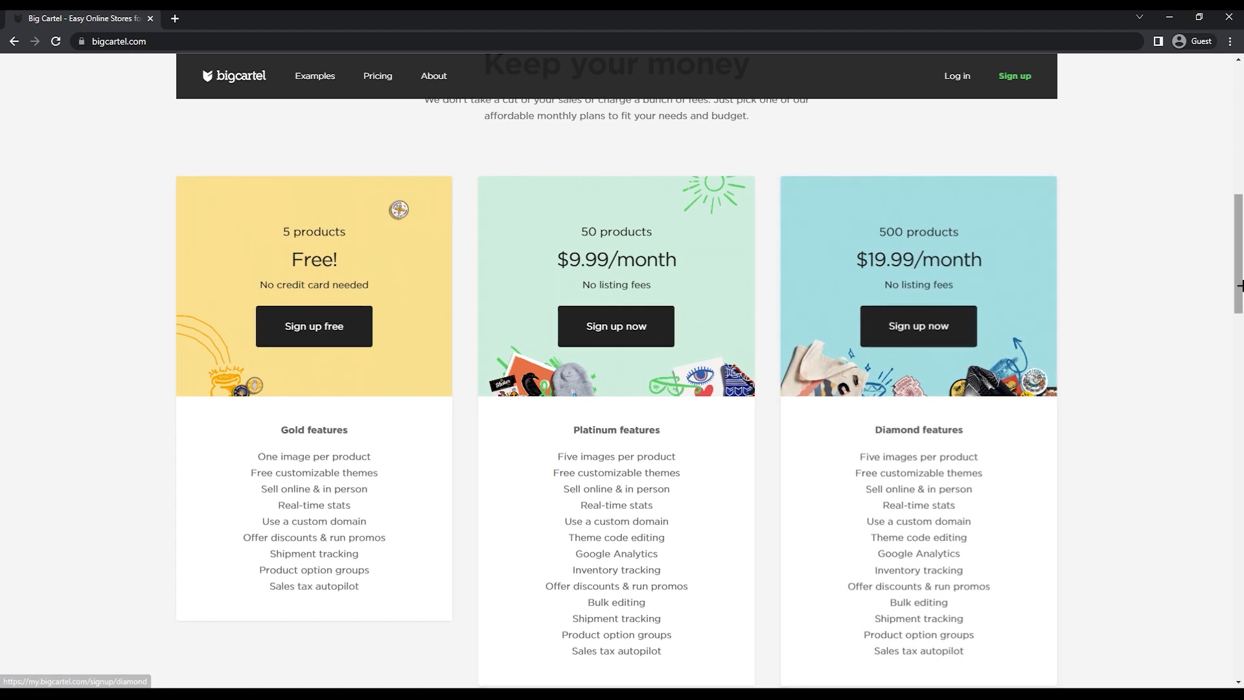
{"action": "left_click_drag", "start_coordinate": [1239, 286], "coordinate": [1241, 305]}
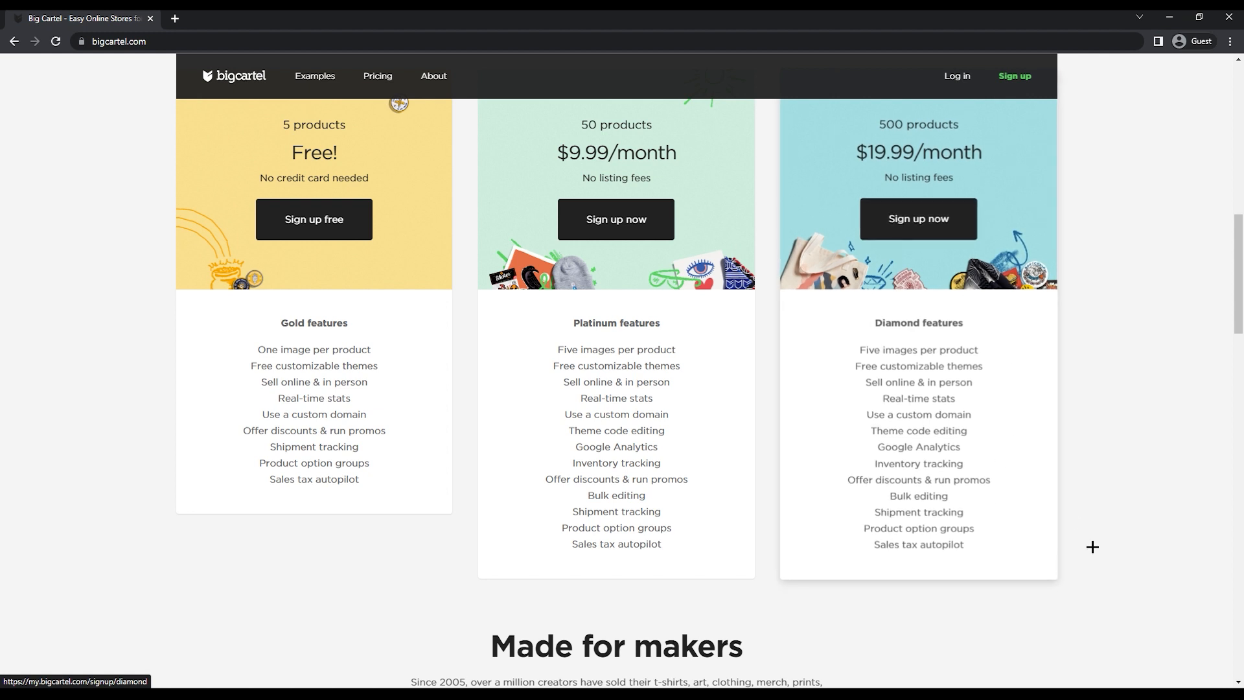
{"action": "scroll", "coordinate": [1005, 502], "scroll_direction": "up", "scroll_amount": 2}
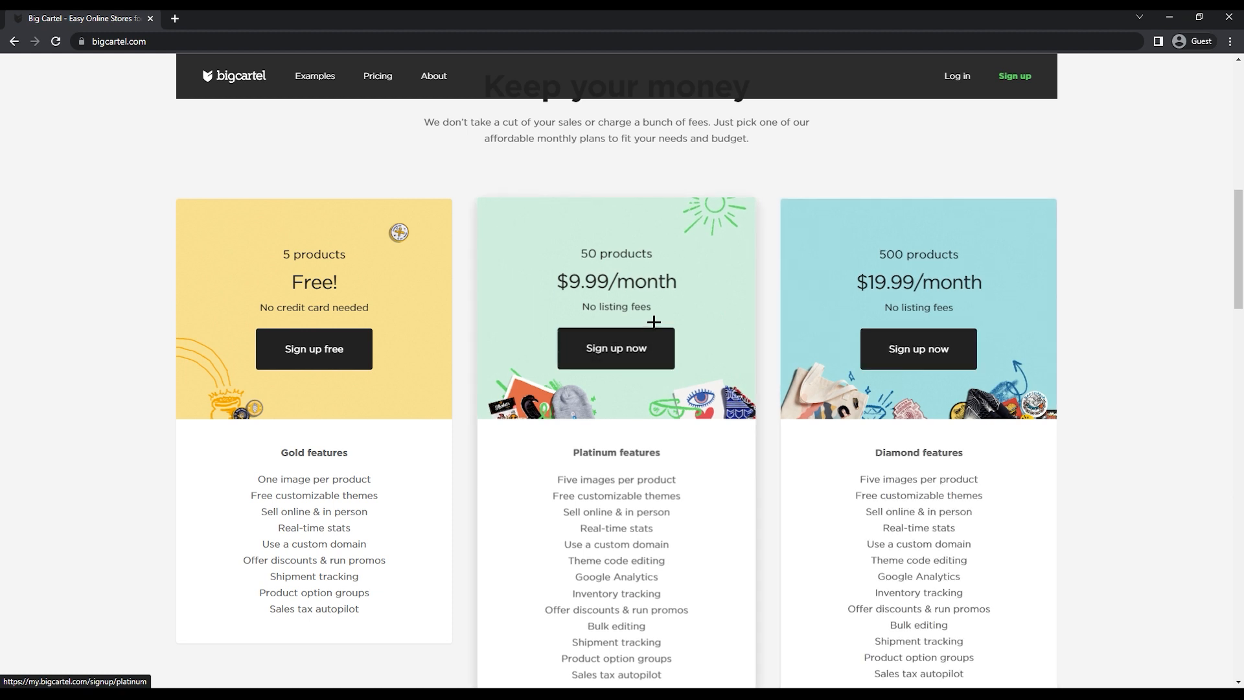
Choose the free Gold plan and submit the sign-up form for a shop named Maggg at maggg.bigcartel.com.
{"action": "left_click", "coordinate": [323, 354]}
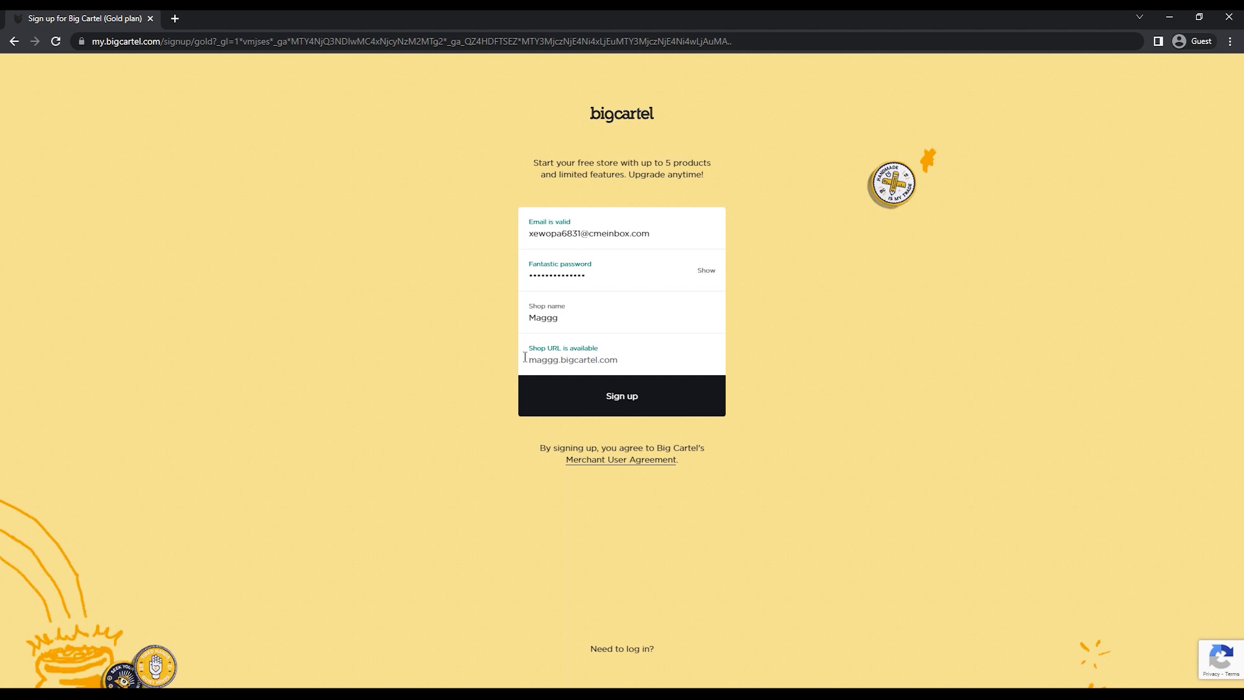
{"action": "left_click_drag", "start_coordinate": [529, 360], "coordinate": [576, 360]}
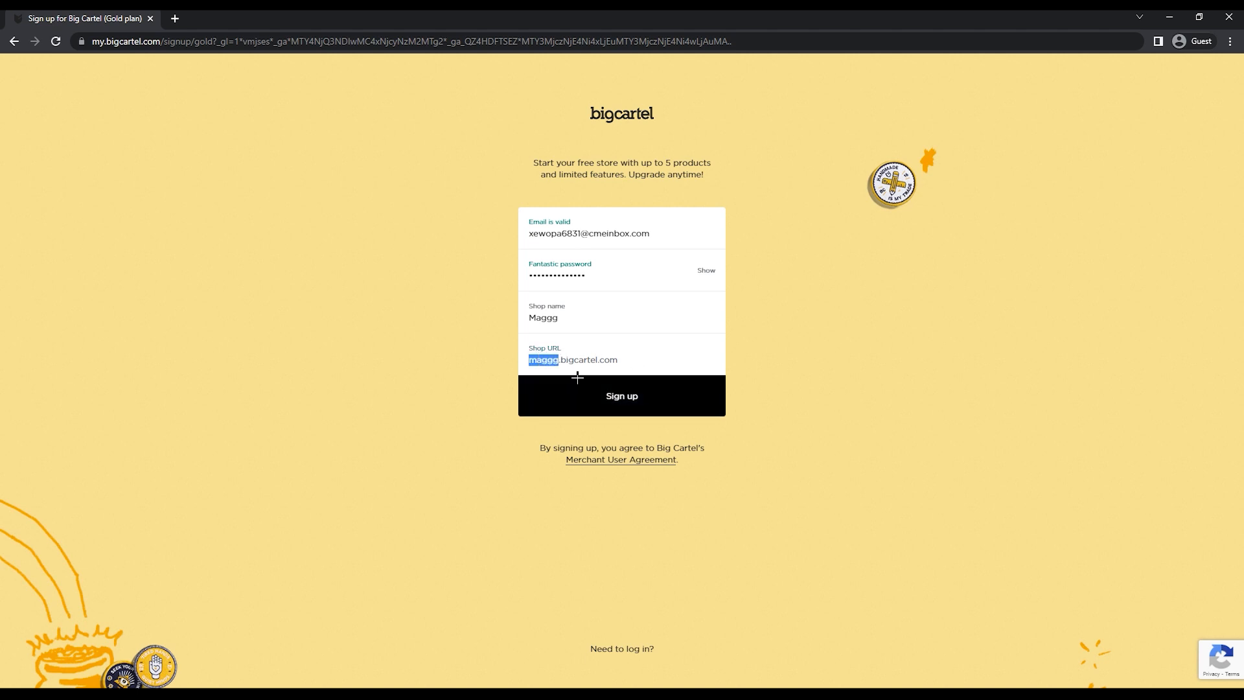
{"action": "left_click", "coordinate": [823, 377]}
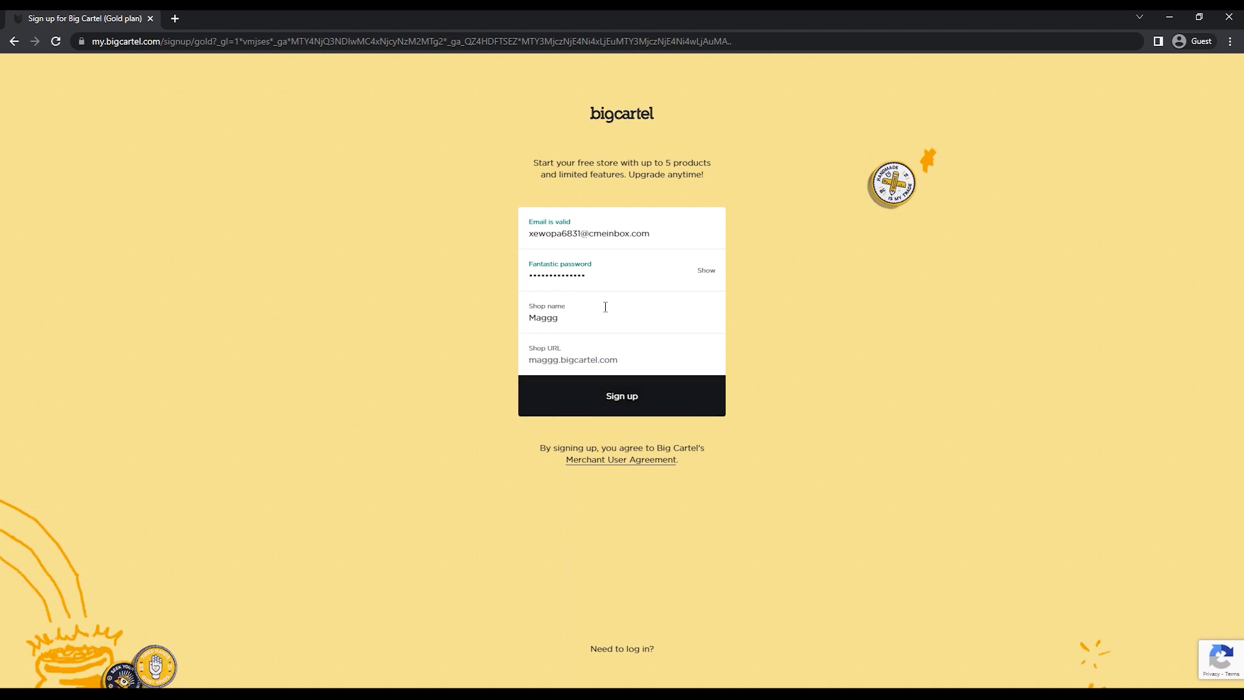
{"action": "left_click", "coordinate": [601, 397]}
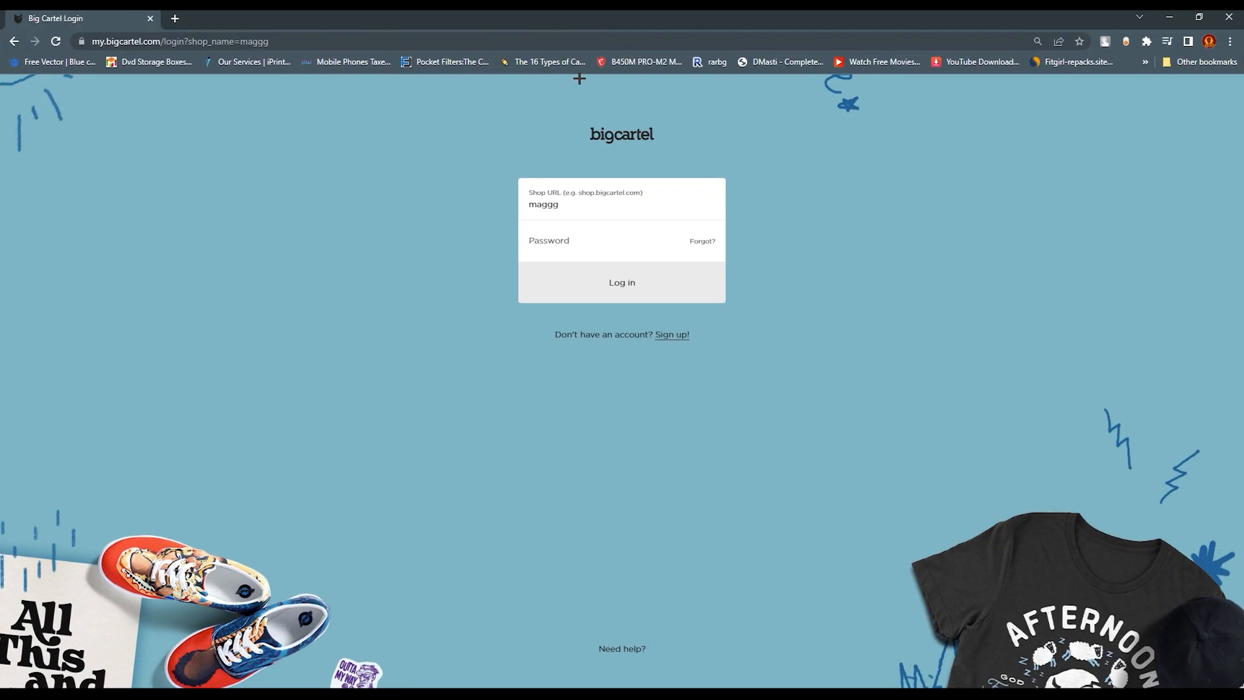
Log in to the maggg shop by entering the account password.
{"action": "left_click", "coordinate": [544, 239]}
{"action": "type", "text": "*"}
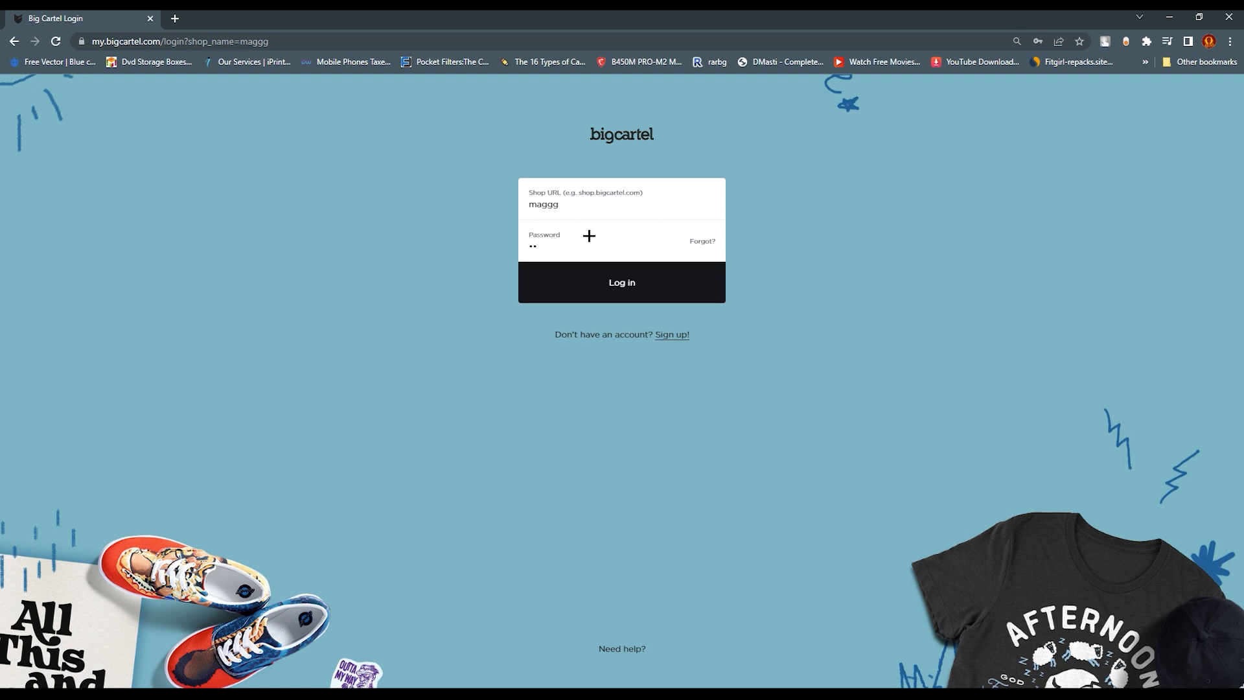
{"action": "type", "text": "*********"}
{"action": "key", "text": "Return"}
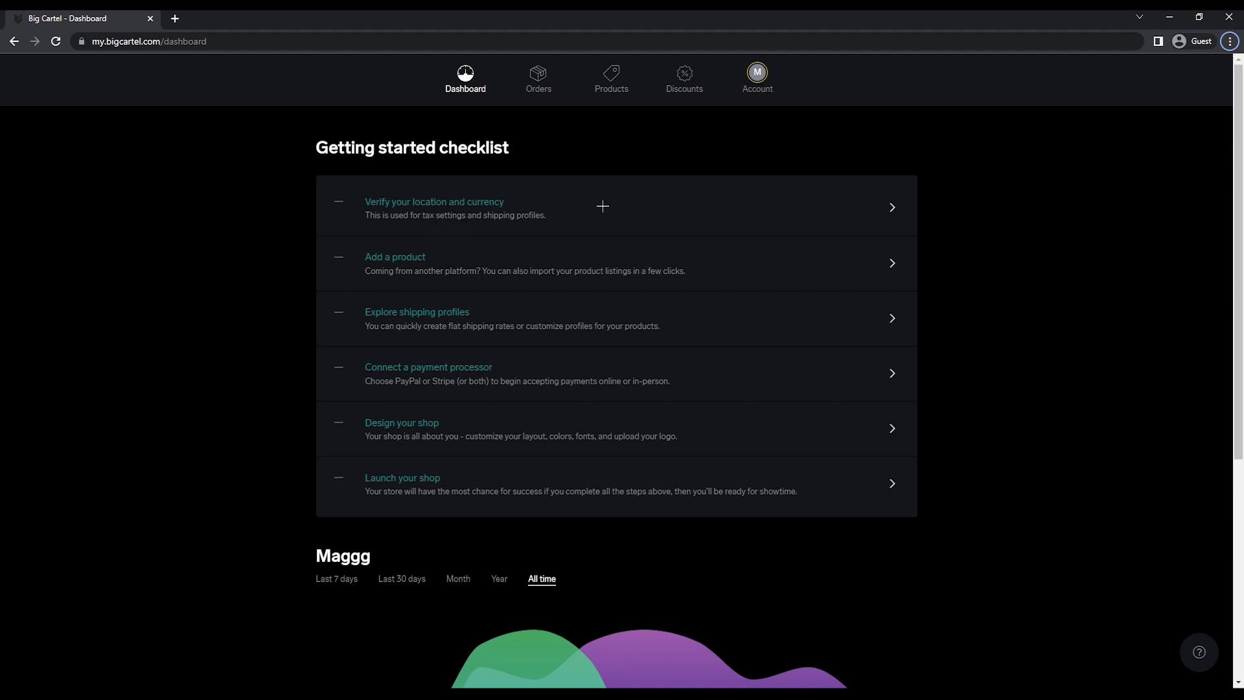
Open the checklist item for verifying location and currency, dismiss its tour and look through the account settings.
{"action": "left_click", "coordinate": [504, 209]}
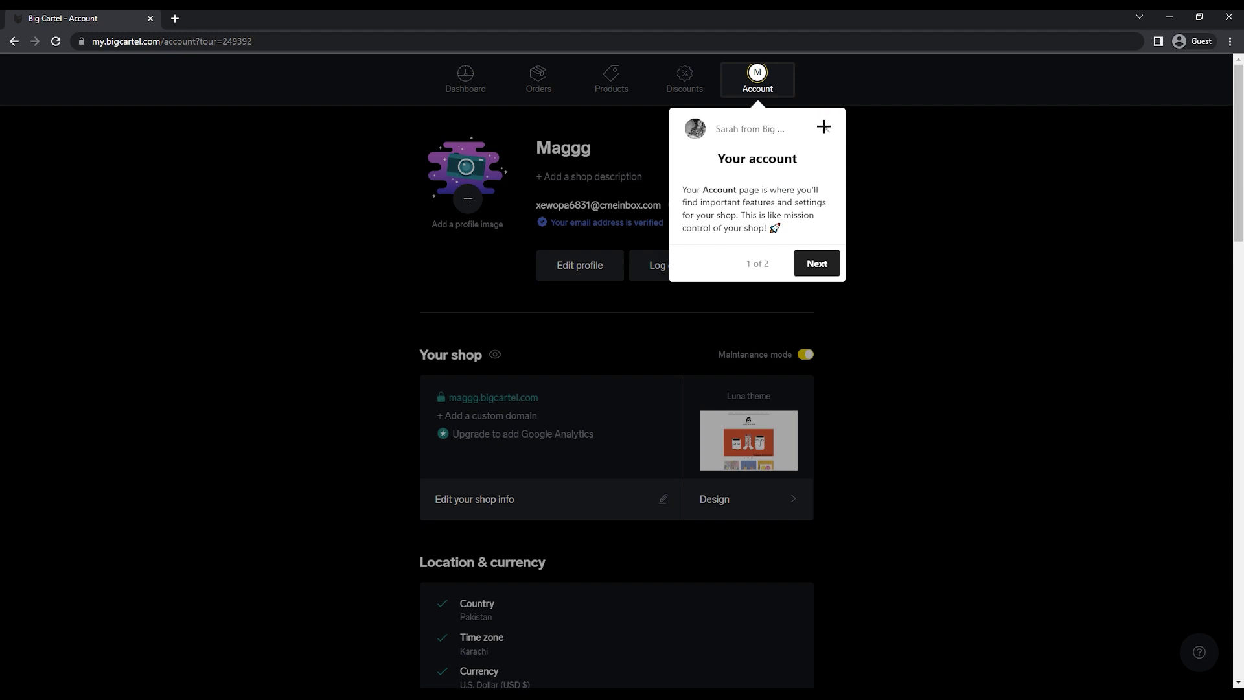
{"action": "left_click", "coordinate": [826, 128]}
{"action": "left_click_drag", "start_coordinate": [1239, 222], "coordinate": [1240, 420]}
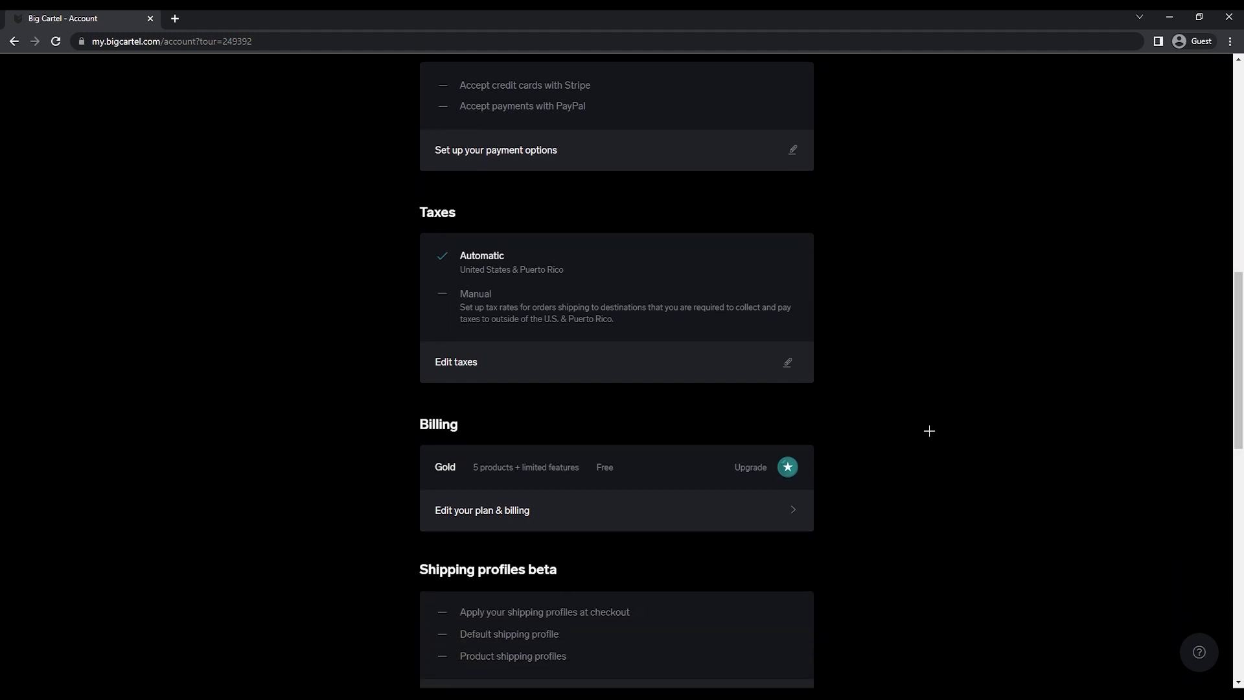
{"action": "scroll", "coordinate": [929, 431], "scroll_direction": "down", "scroll_amount": 5}
{"action": "scroll", "coordinate": [920, 422], "scroll_direction": "up", "scroll_amount": 1}
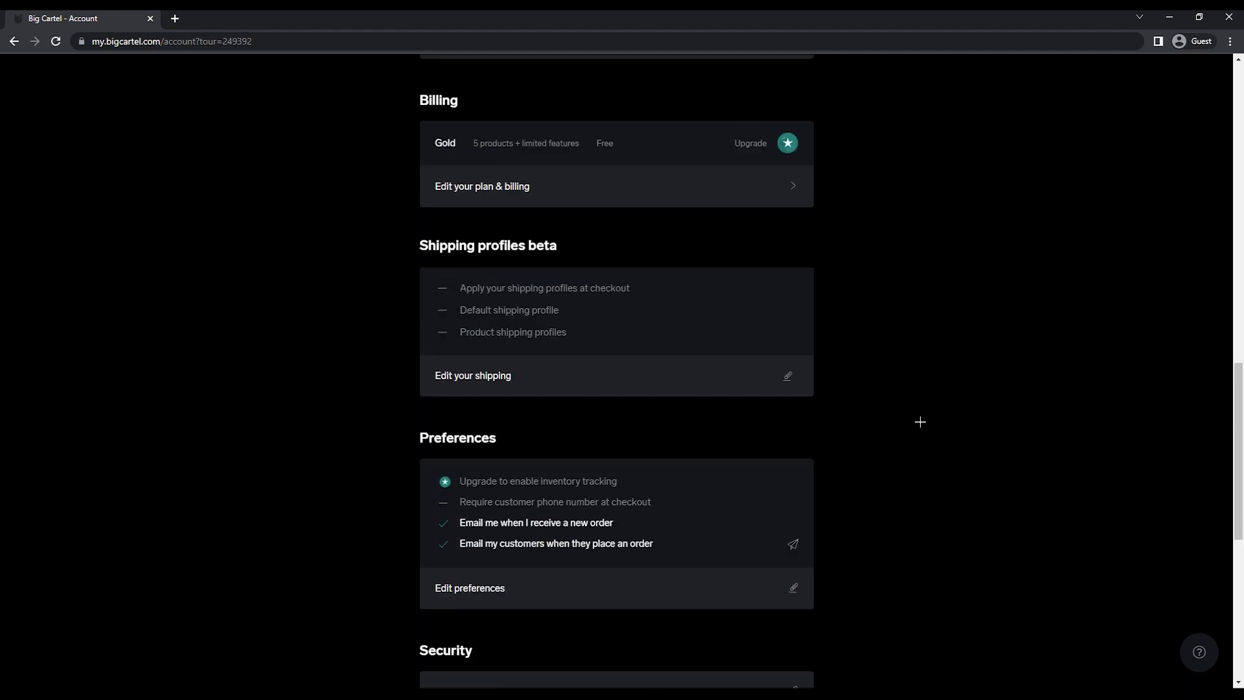
Return to the getting started checklist and start a new product listing, dismissing the product tour.
{"action": "key", "text": "alt+Left"}
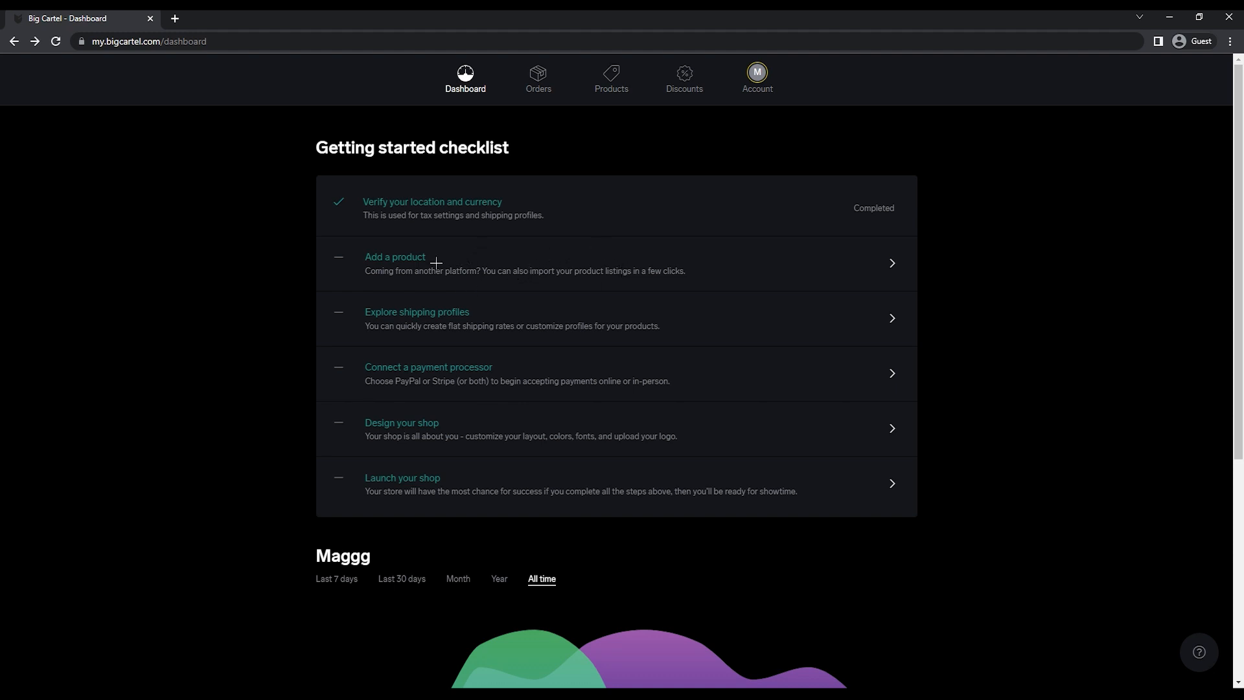
{"action": "left_click", "coordinate": [398, 267]}
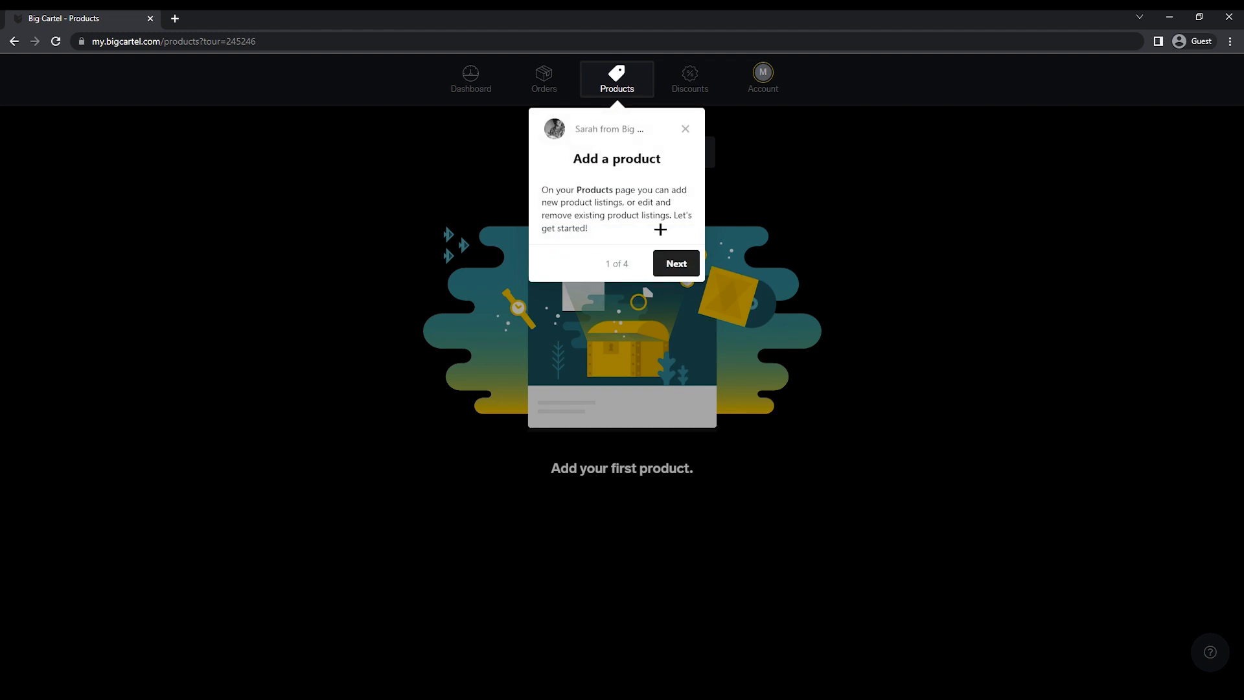
{"action": "left_click", "coordinate": [685, 129]}
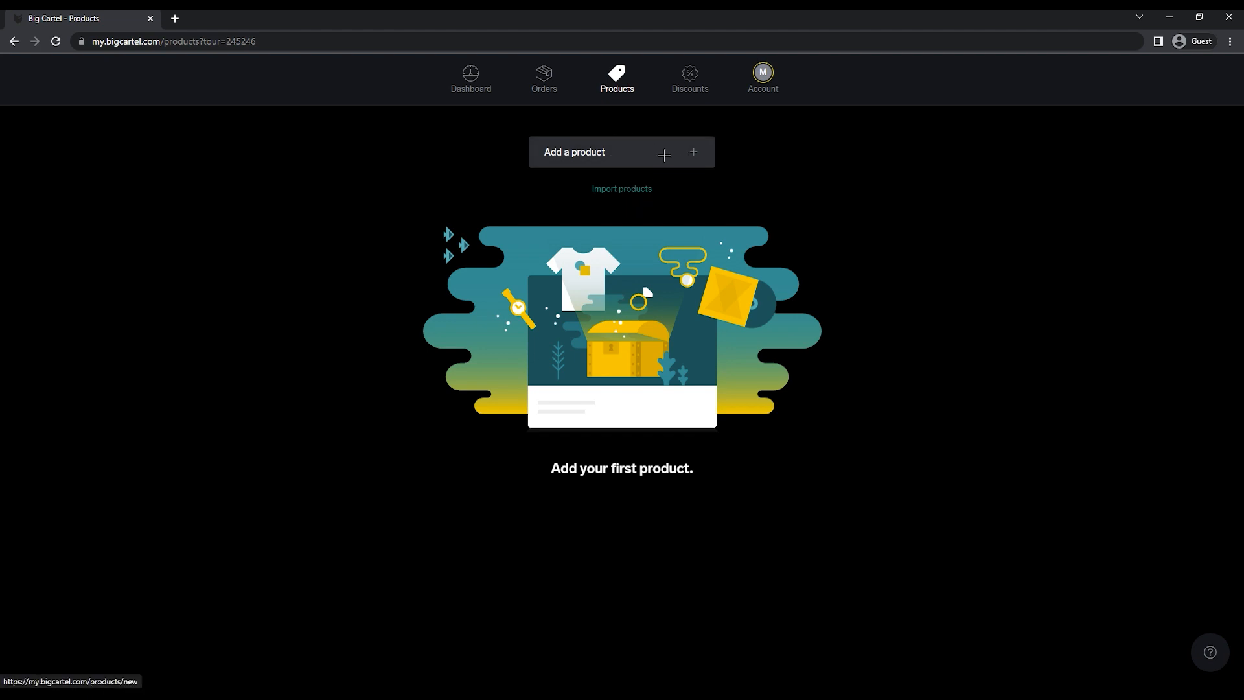
{"action": "left_click", "coordinate": [695, 153]}
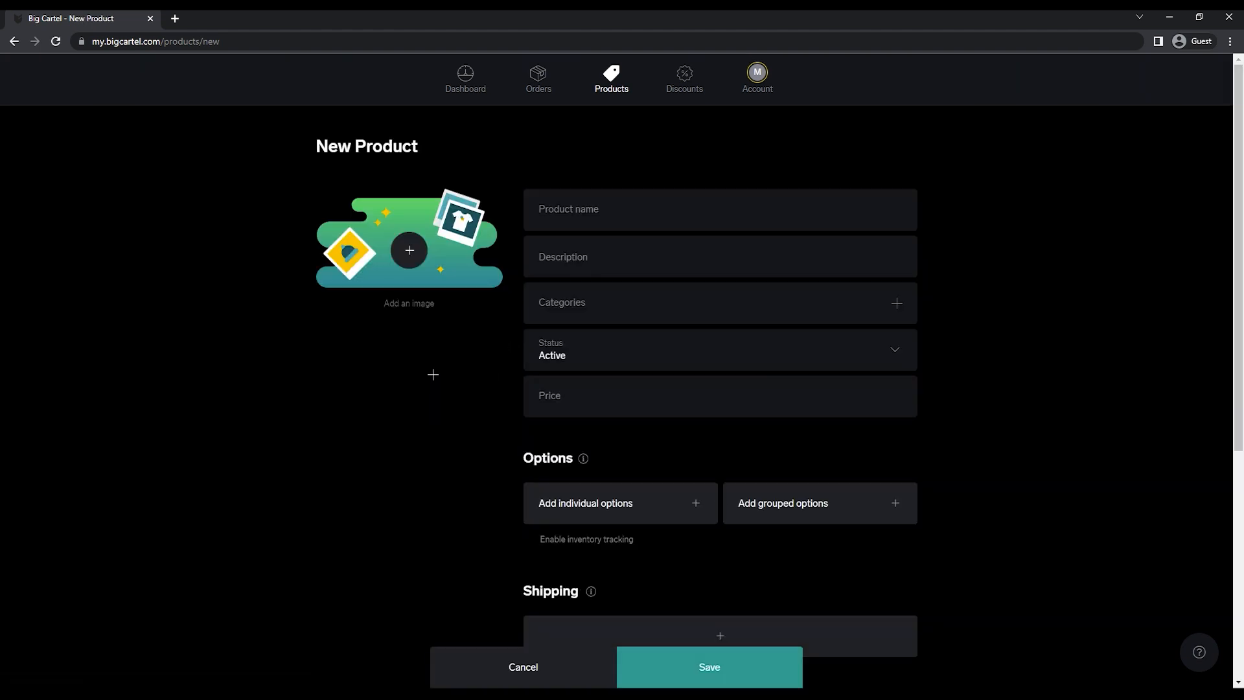
{"action": "scroll", "coordinate": [760, 438], "scroll_direction": "down", "scroll_amount": 5}
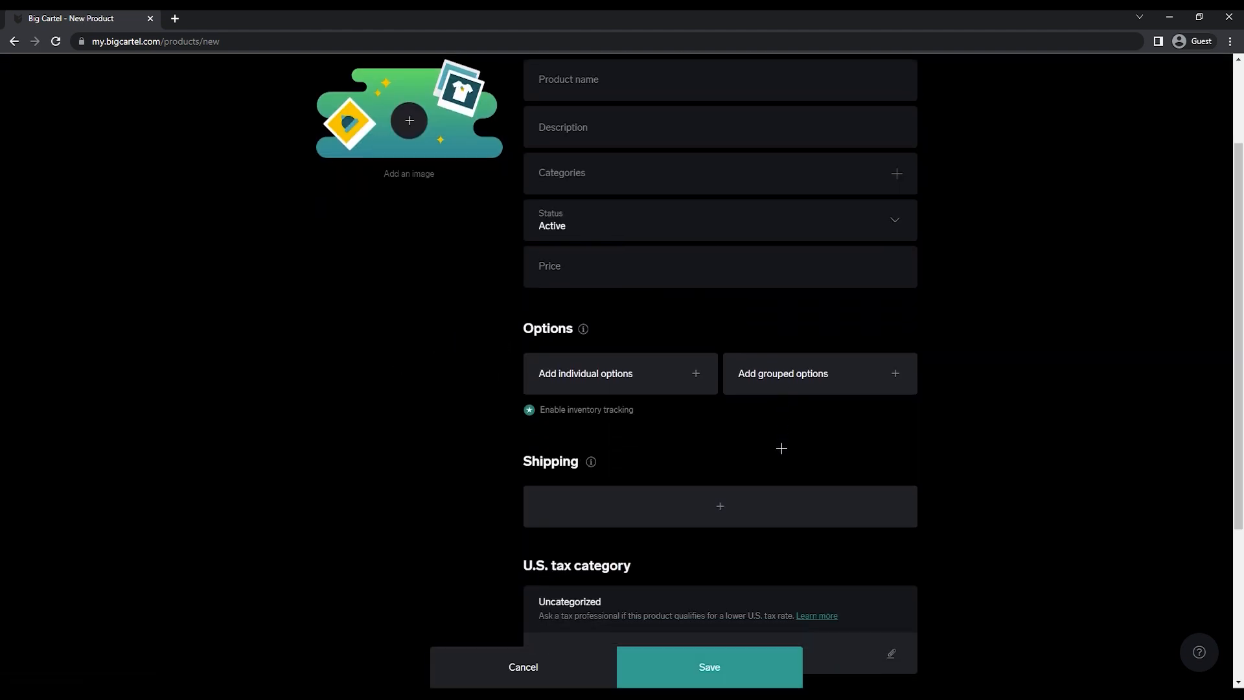
{"action": "scroll", "coordinate": [917, 503], "scroll_direction": "up", "scroll_amount": 5}
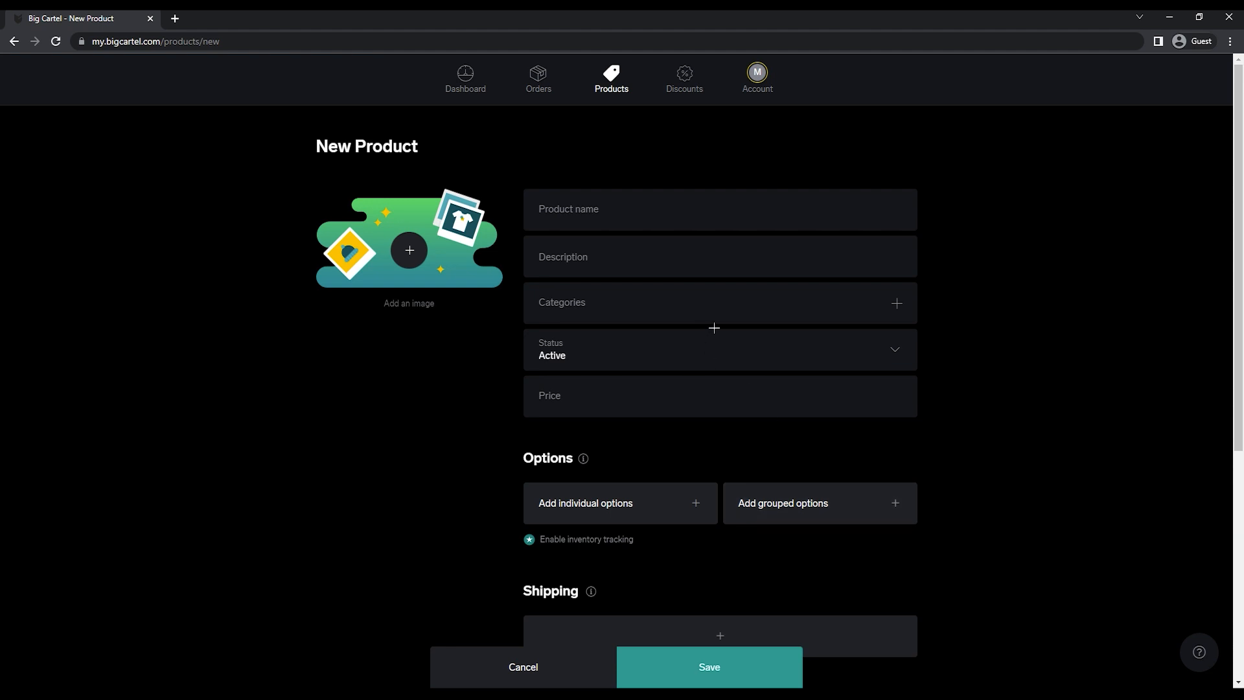
Name the new product Belt and add the nordwood-themes JPG from the Downloads folder as its image.
{"action": "left_click", "coordinate": [584, 212]}
{"action": "type", "text": "Belt"}
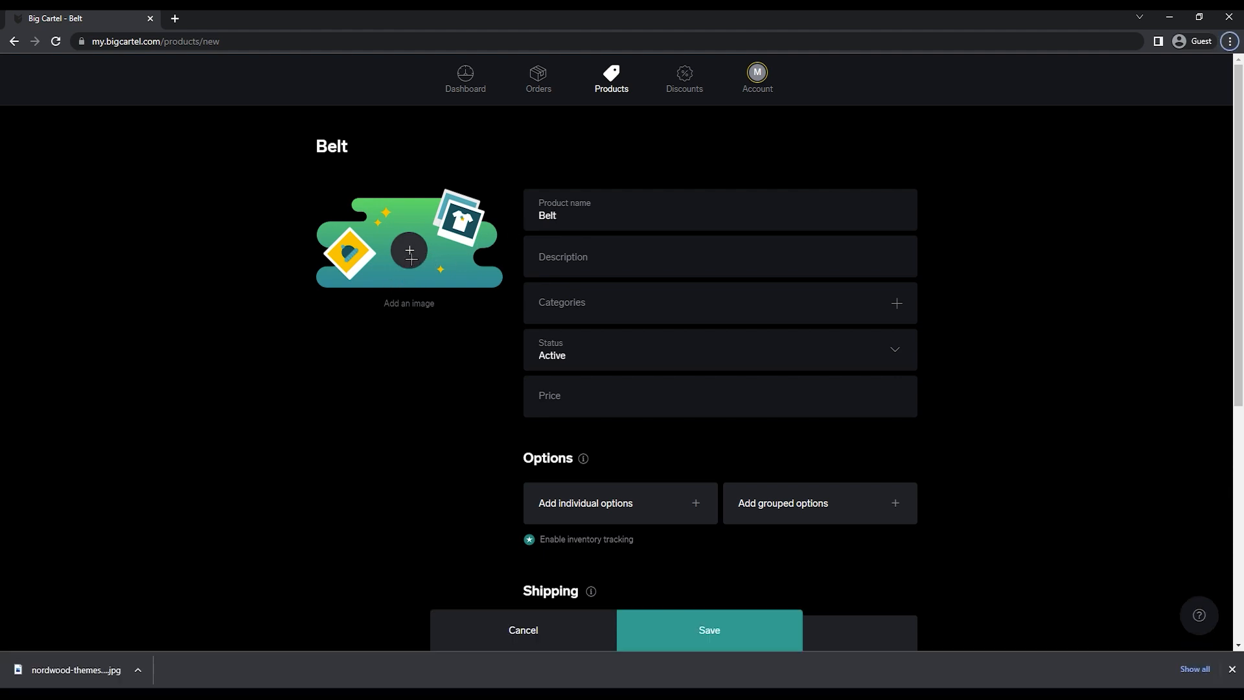
{"action": "left_click", "coordinate": [411, 251]}
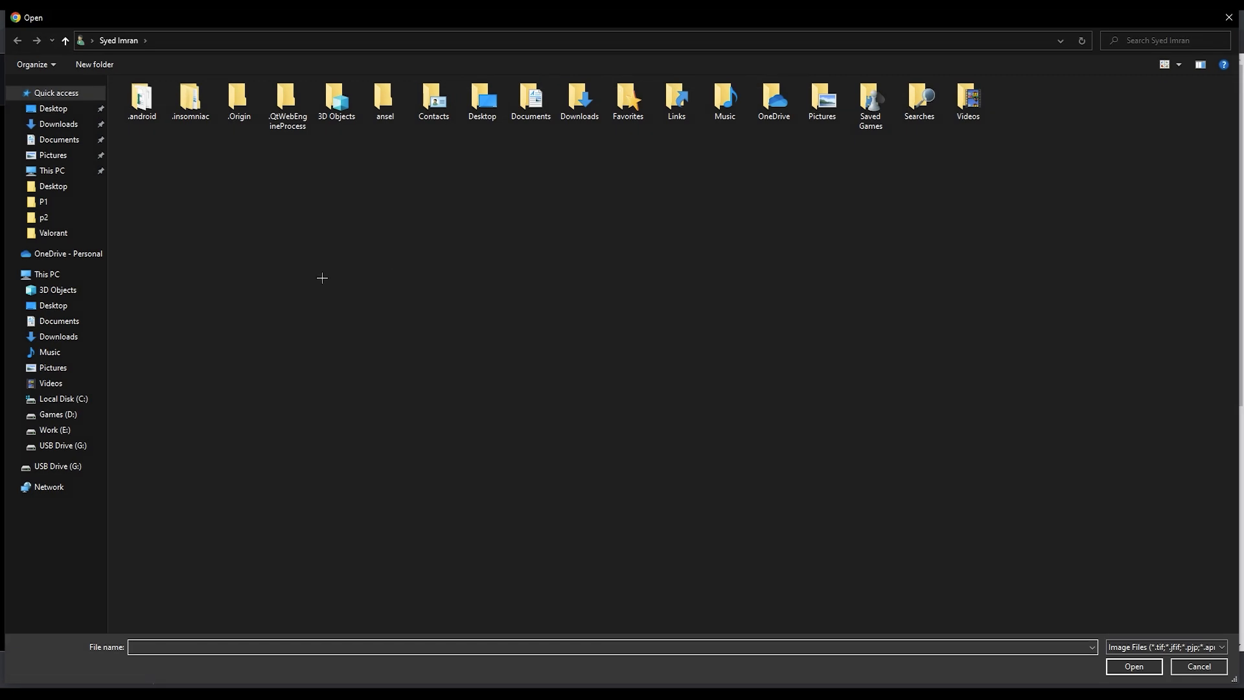
{"action": "left_click", "coordinate": [55, 124]}
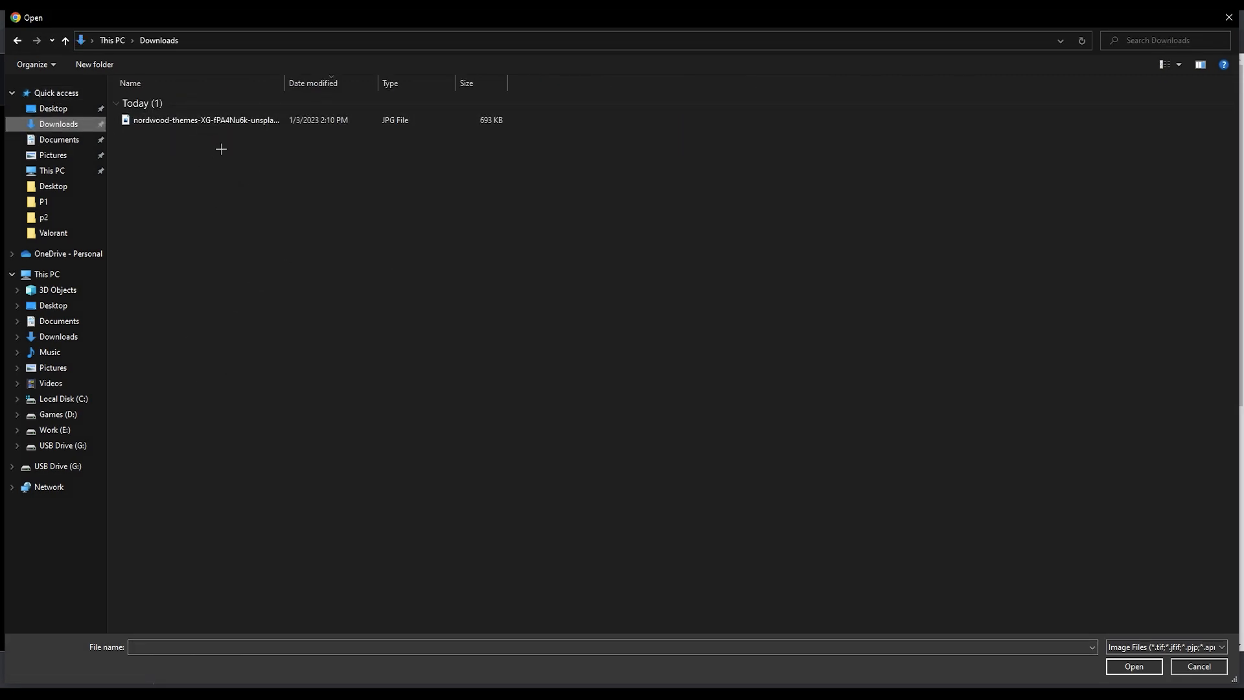
{"action": "double_click", "coordinate": [215, 121]}
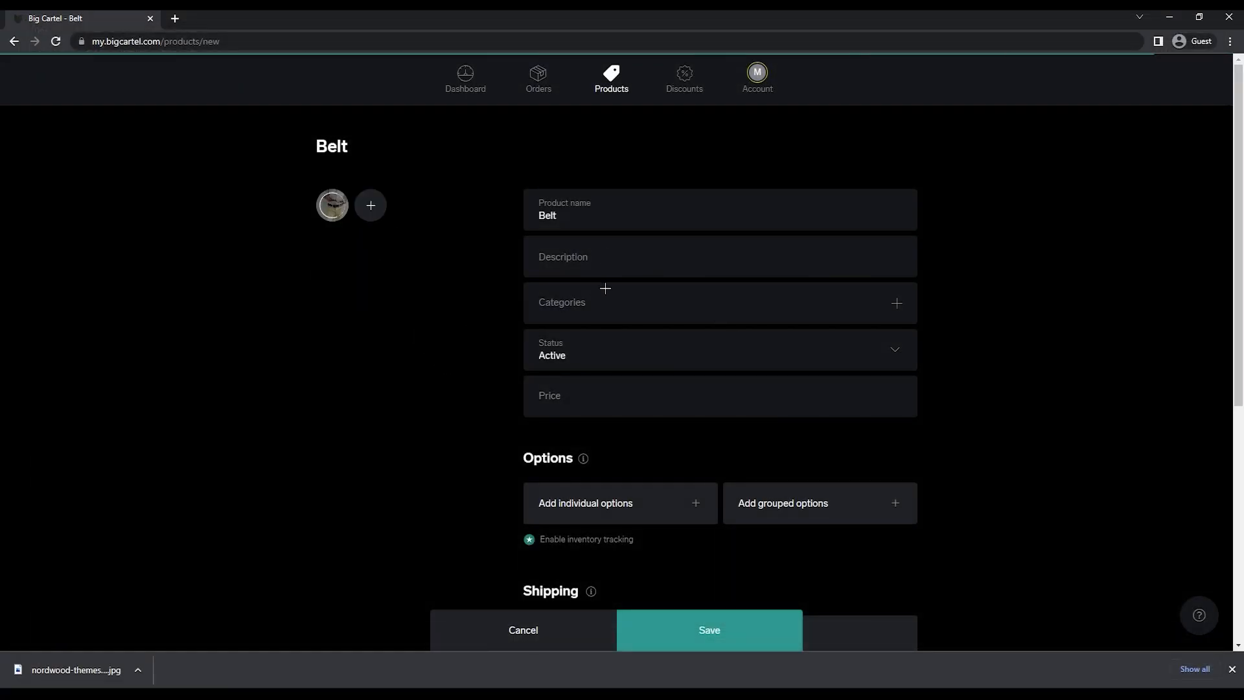
Create a product category named Belts and assign it to the new product.
{"action": "left_click", "coordinate": [578, 262]}
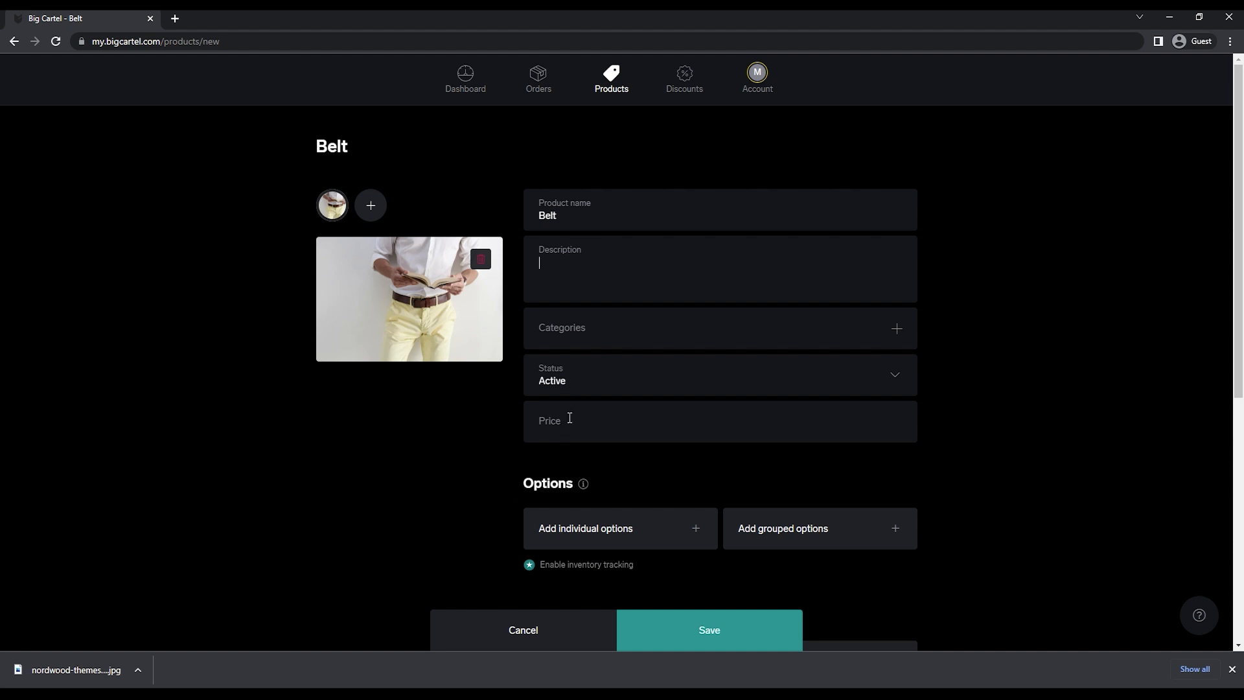
{"action": "left_click", "coordinate": [755, 309]}
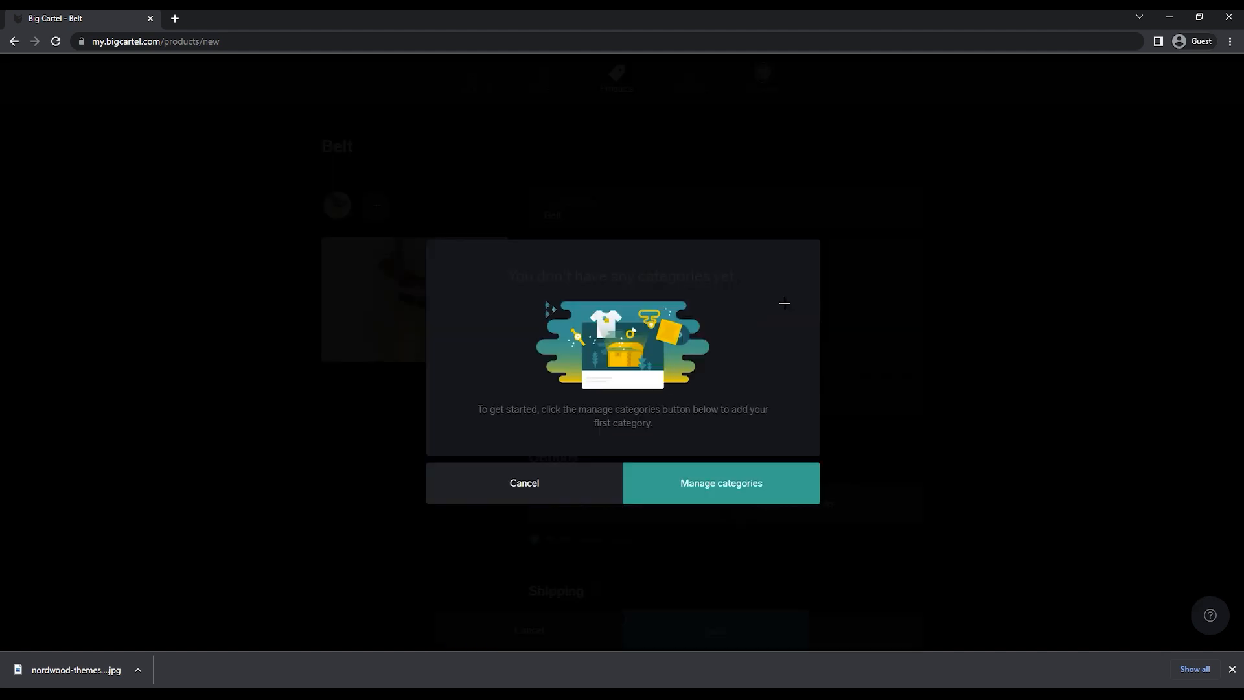
{"action": "left_click", "coordinate": [511, 503]}
{"action": "left_click", "coordinate": [900, 301]}
{"action": "left_click_drag", "start_coordinate": [480, 411], "coordinate": [762, 383]}
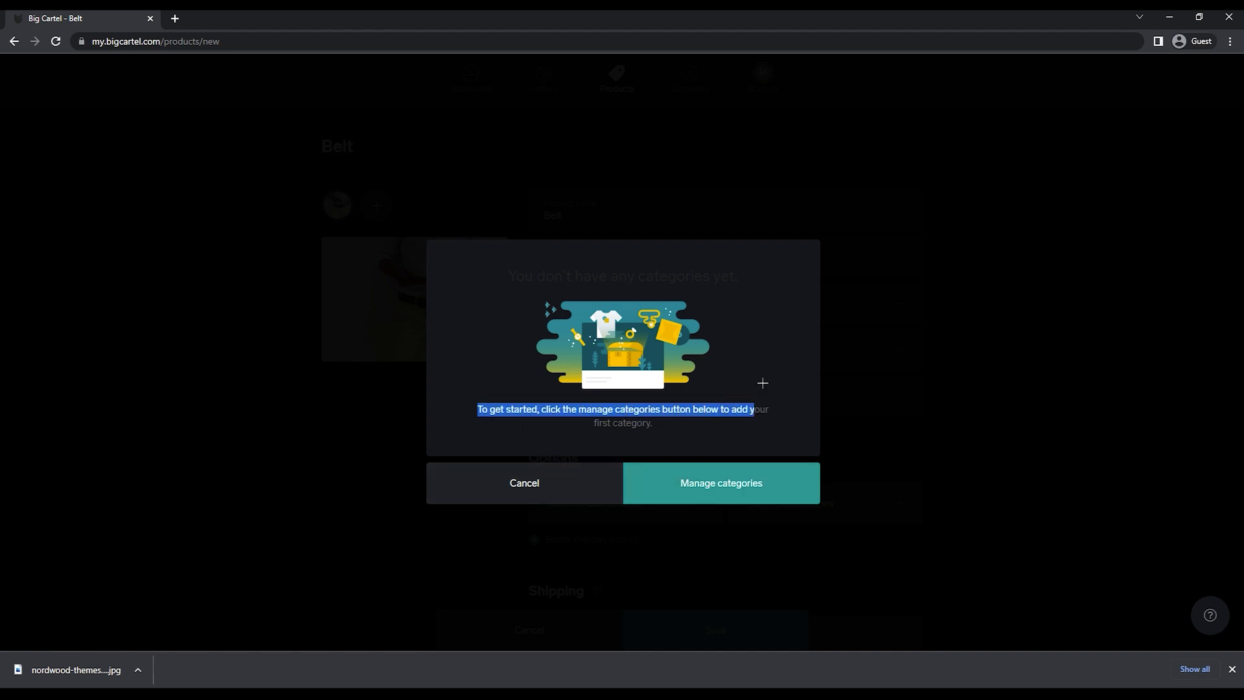
{"action": "left_click", "coordinate": [755, 385]}
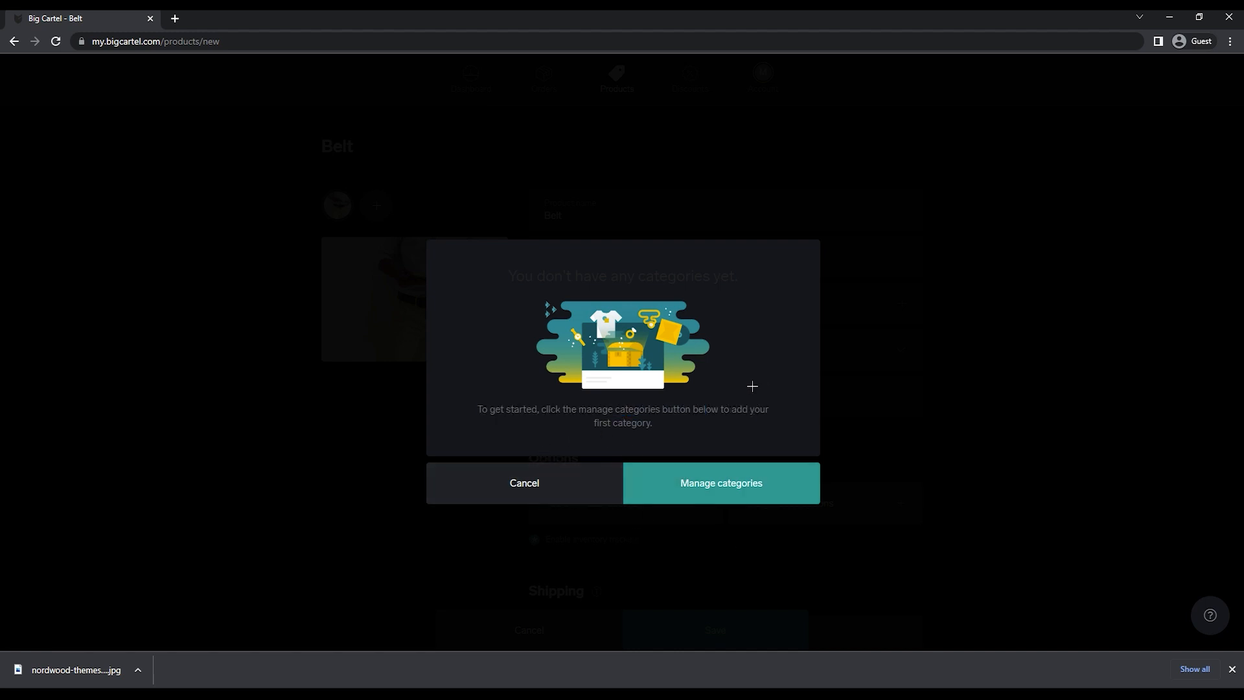
{"action": "left_click", "coordinate": [718, 486]}
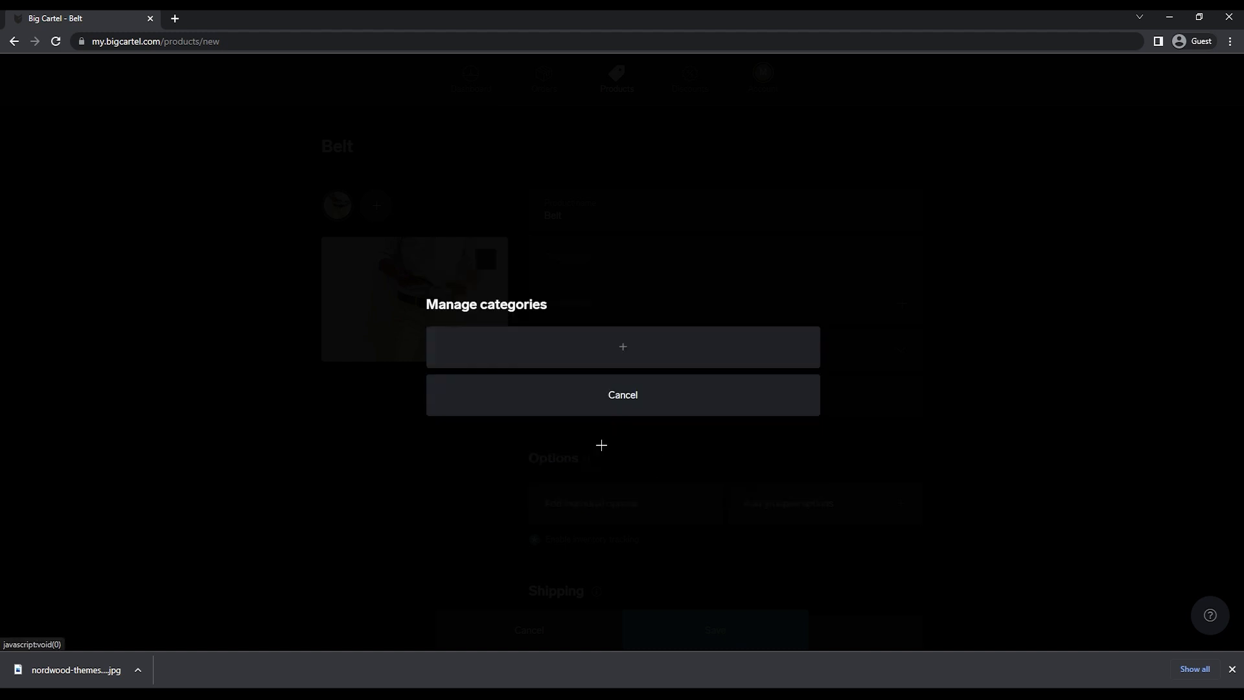
{"action": "left_click", "coordinate": [611, 357]}
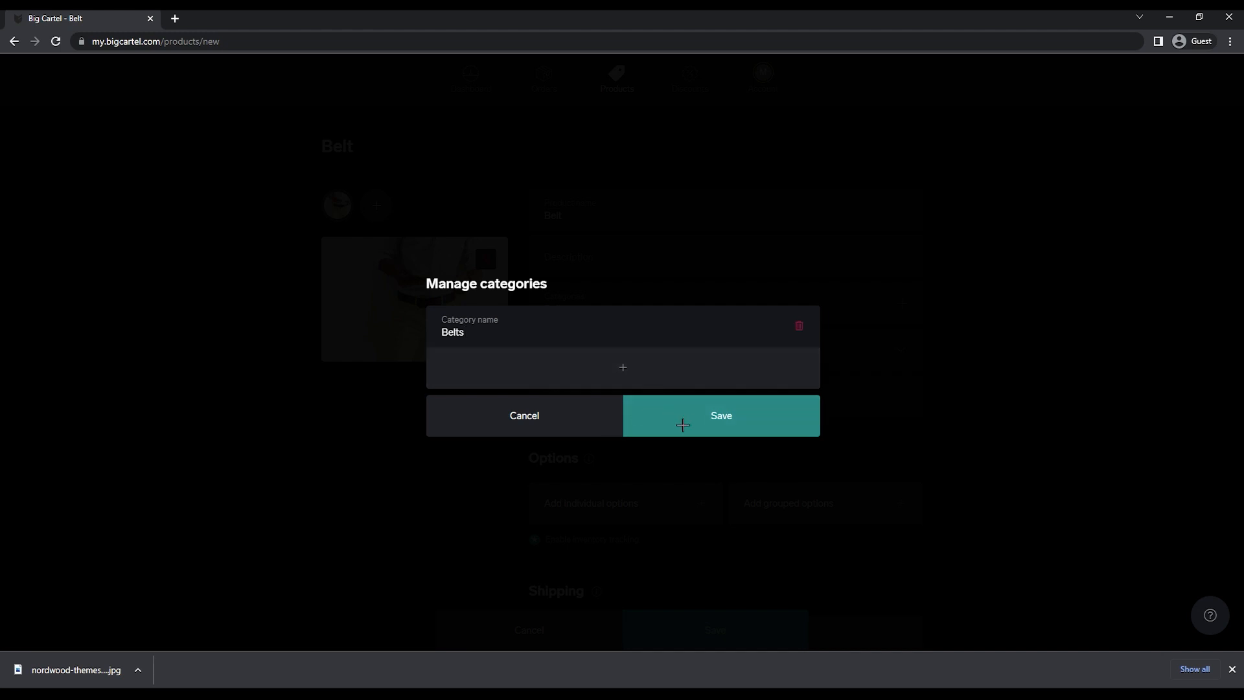
{"action": "left_click", "coordinate": [707, 431]}
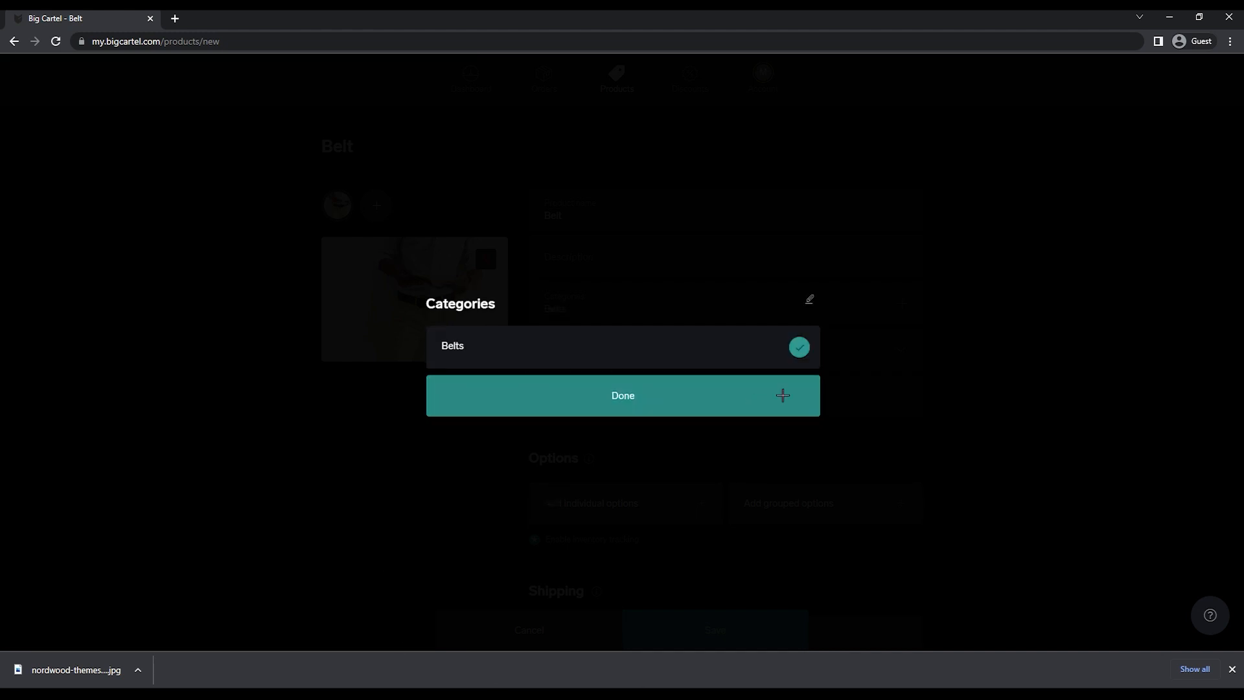
{"action": "left_click", "coordinate": [644, 394]}
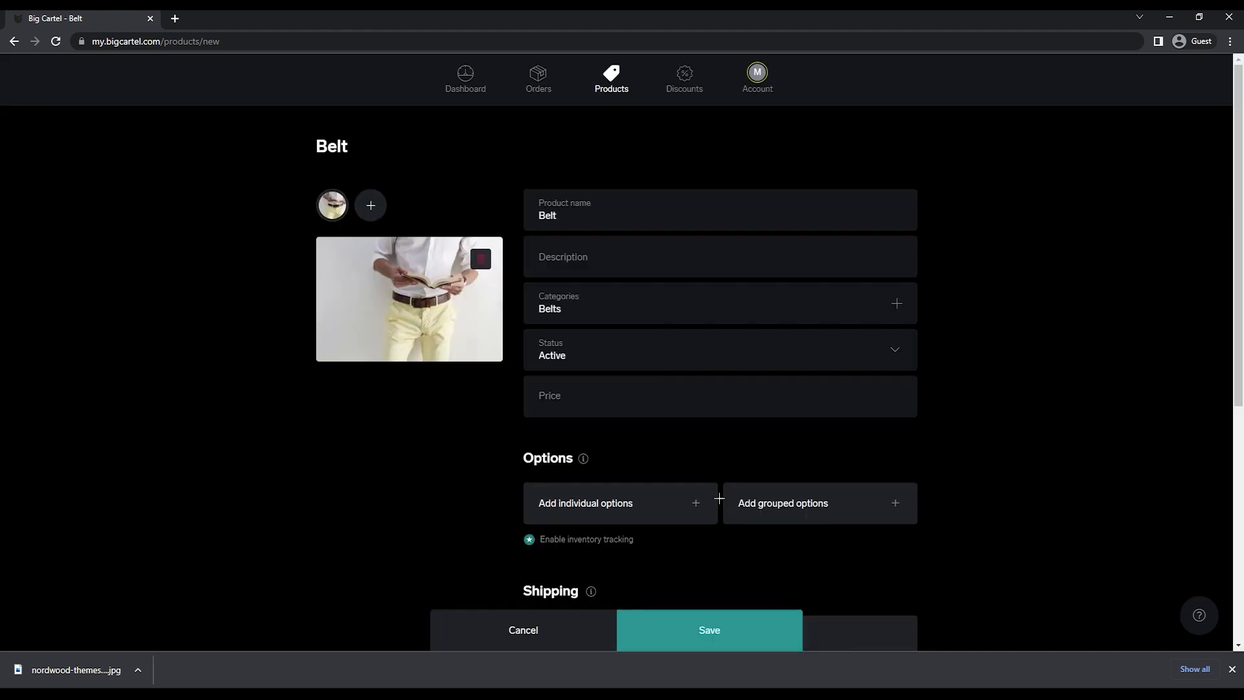
Look through the available status options for the product without changing its status.
{"action": "left_click", "coordinate": [763, 395]}
{"action": "left_click", "coordinate": [842, 344]}
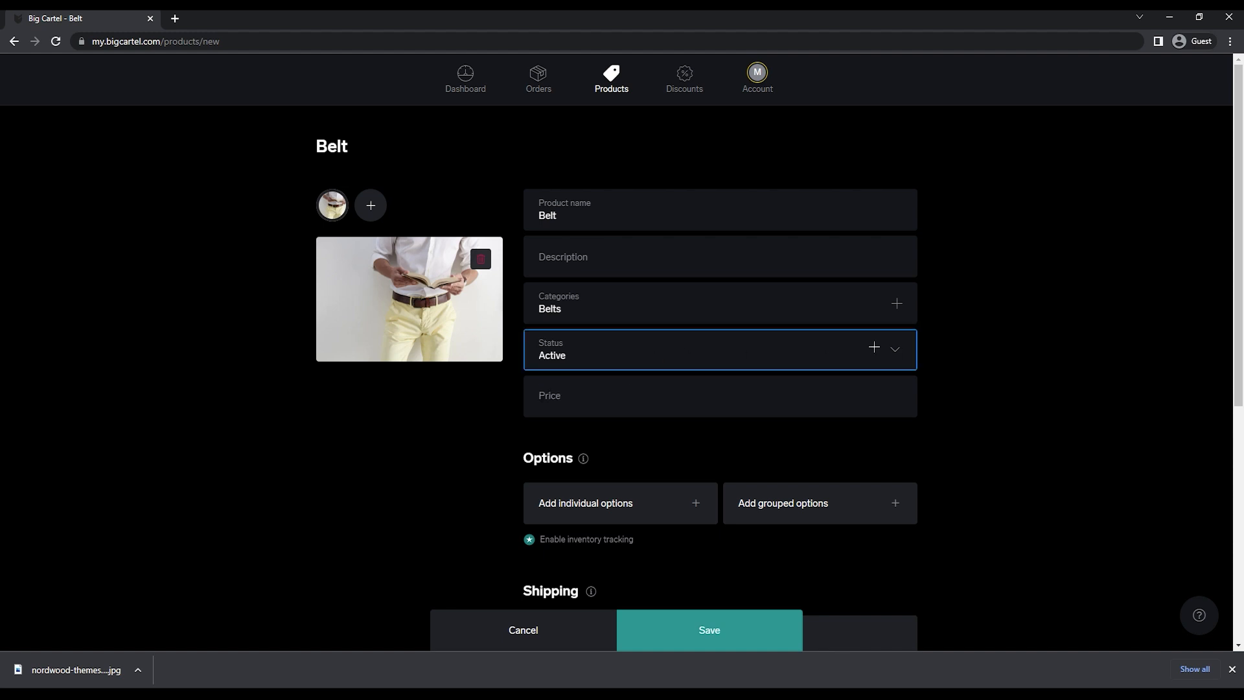
{"action": "left_click", "coordinate": [893, 351]}
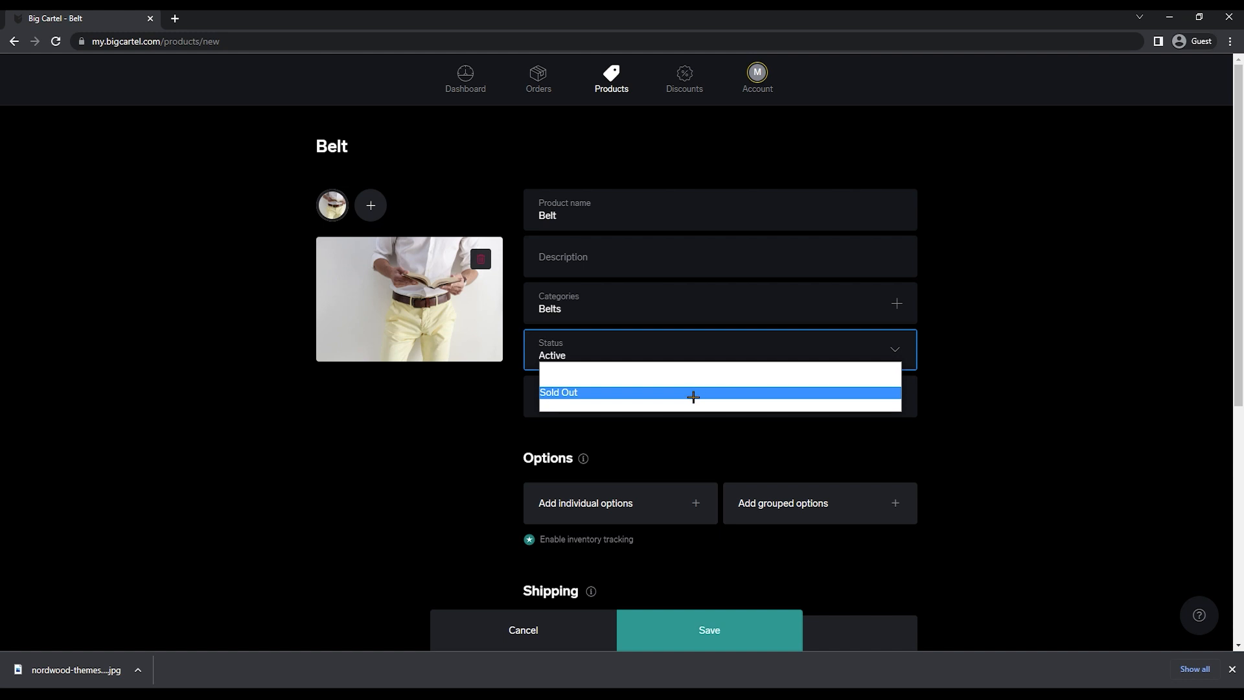
{"action": "left_click", "coordinate": [1028, 375]}
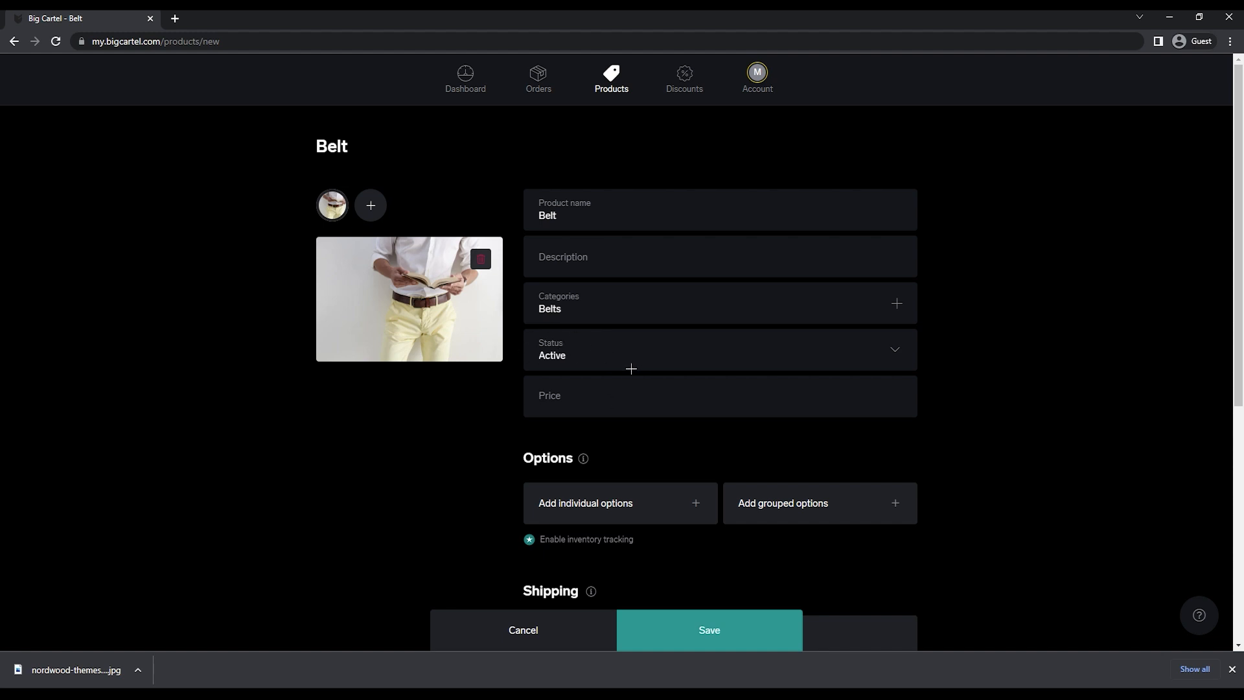
Rename the product as Brown Belt.
{"action": "scroll", "coordinate": [644, 547], "scroll_direction": "down", "scroll_amount": 2}
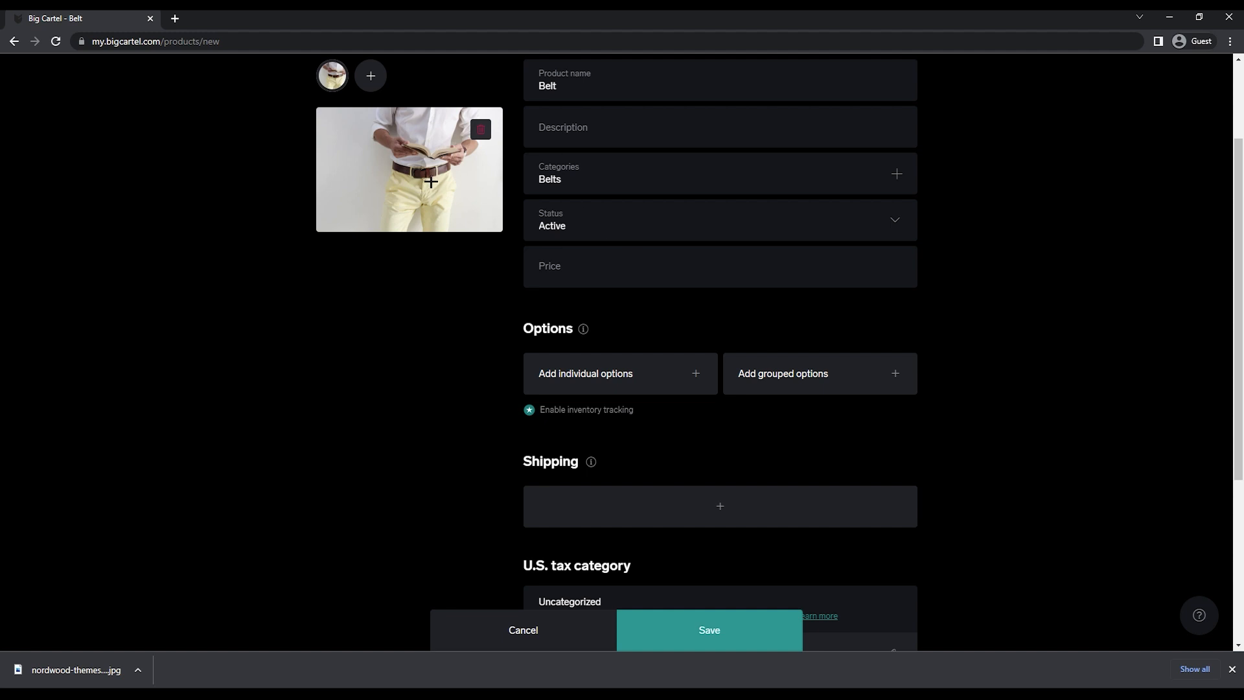
{"action": "scroll", "coordinate": [556, 250], "scroll_direction": "up", "scroll_amount": 2}
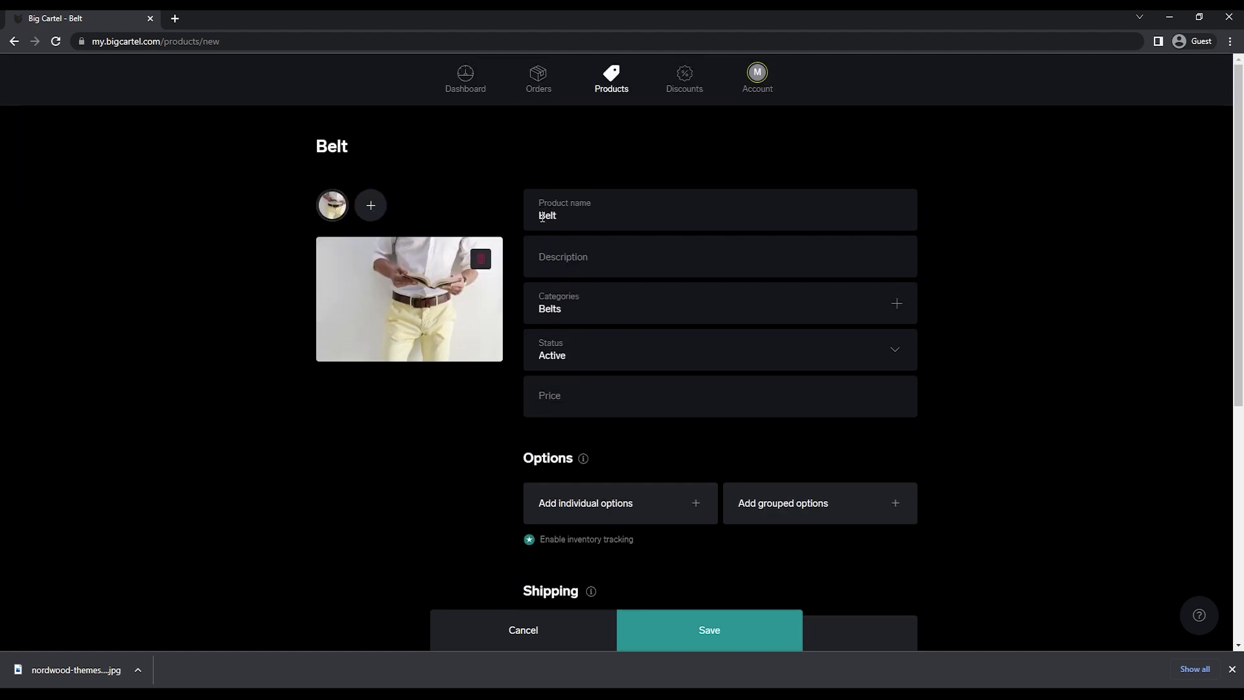
{"action": "key", "text": "Home"}
{"action": "type", "text": "BrOWN"}
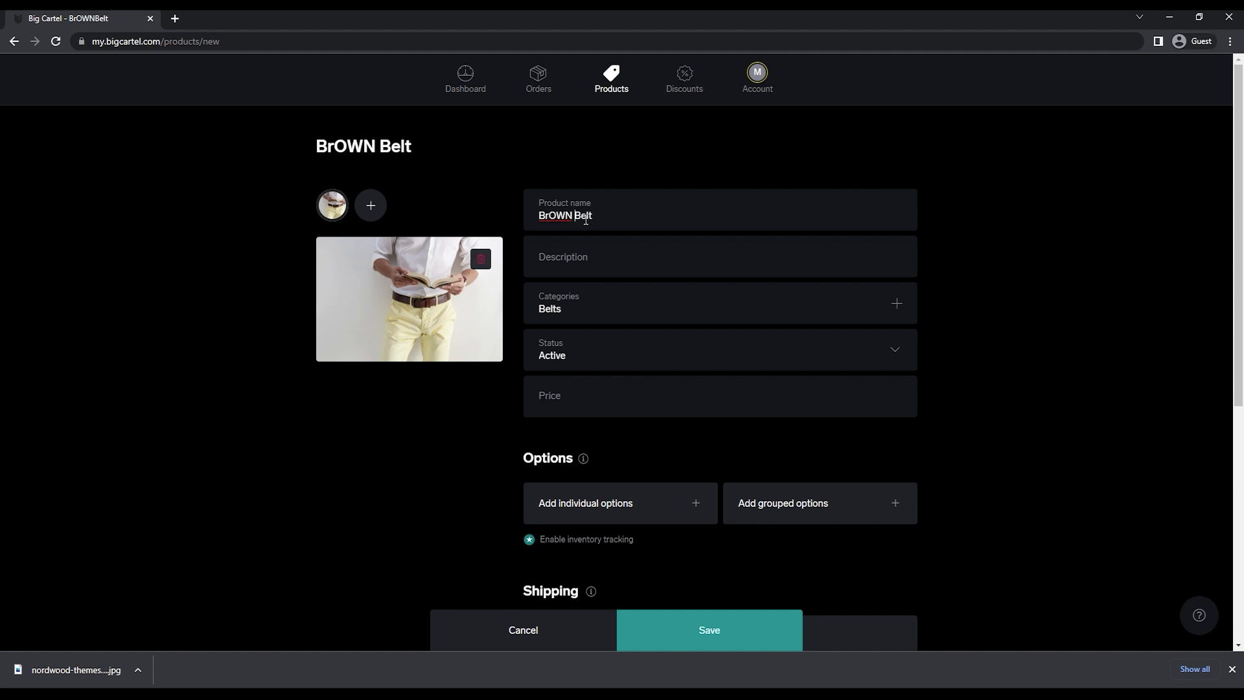
{"action": "key", "text": "BackSpace"}
{"action": "key", "text": "BackSpace"}
{"action": "key", "text": "BackSpace"}
{"action": "key", "text": "BackSpace"}
{"action": "type", "text": "OW"}
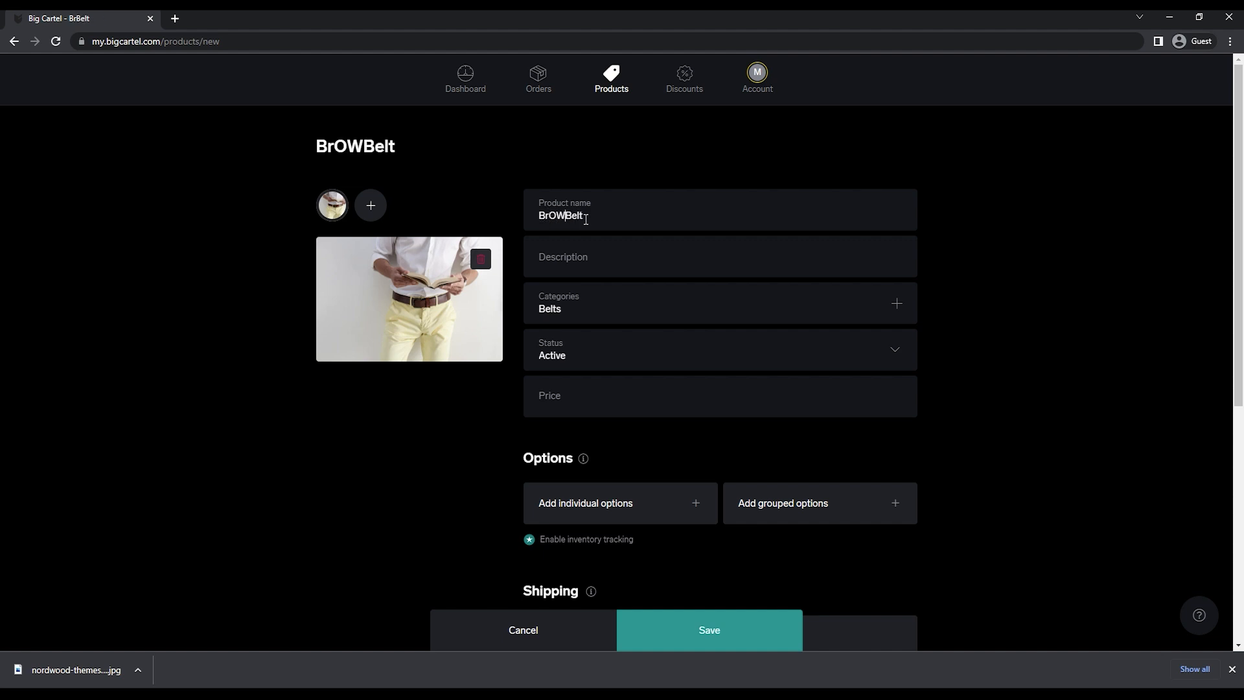
{"action": "key", "text": "BackSpace"}
{"action": "key", "text": "BackSpace"}
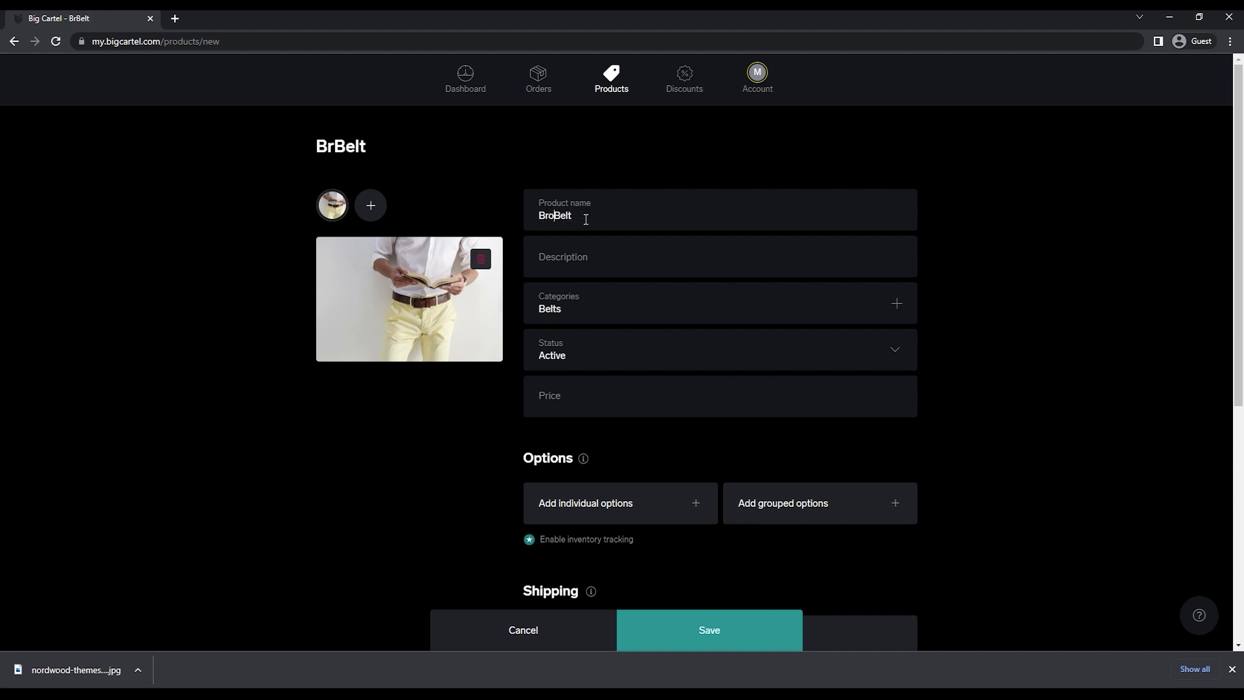
{"action": "type", "text": "own"}
Add an individual option row to the Brown Belt product and look over its name and price fields.
{"action": "scroll", "coordinate": [579, 559], "scroll_direction": "down", "scroll_amount": 2}
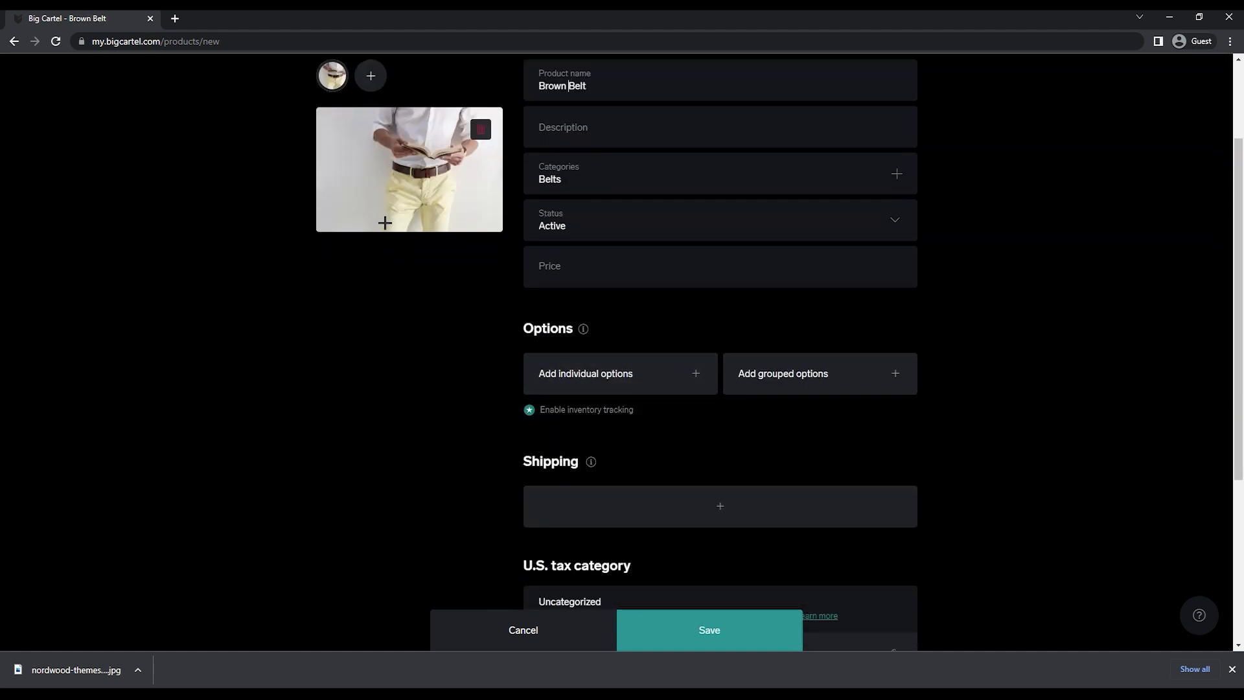
{"action": "left_click", "coordinate": [695, 372]}
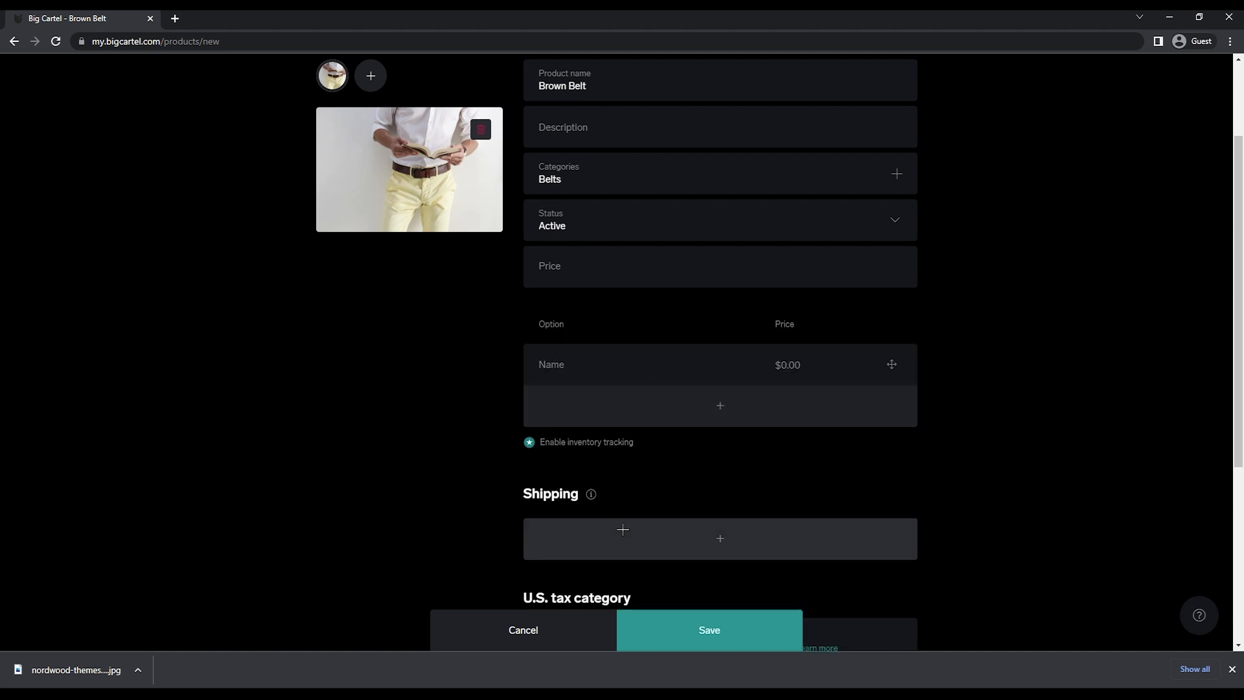
{"action": "scroll", "coordinate": [518, 399], "scroll_direction": "up", "scroll_amount": 2}
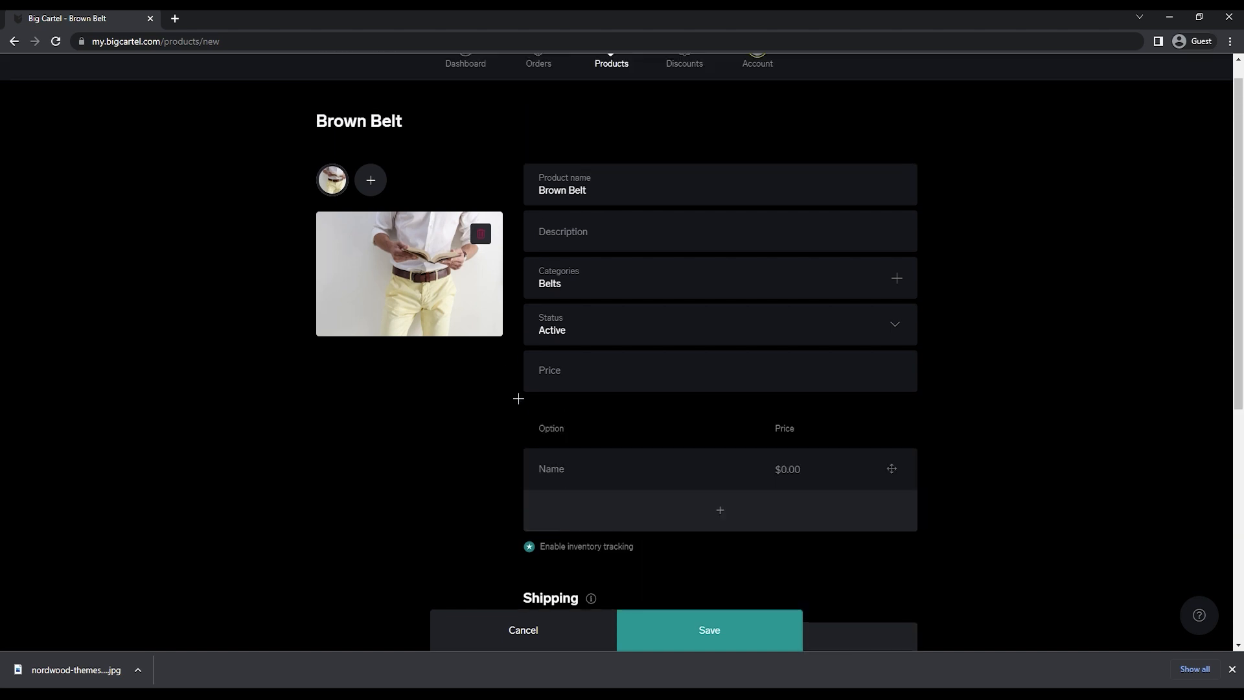
{"action": "scroll", "coordinate": [603, 417], "scroll_direction": "down", "scroll_amount": 1}
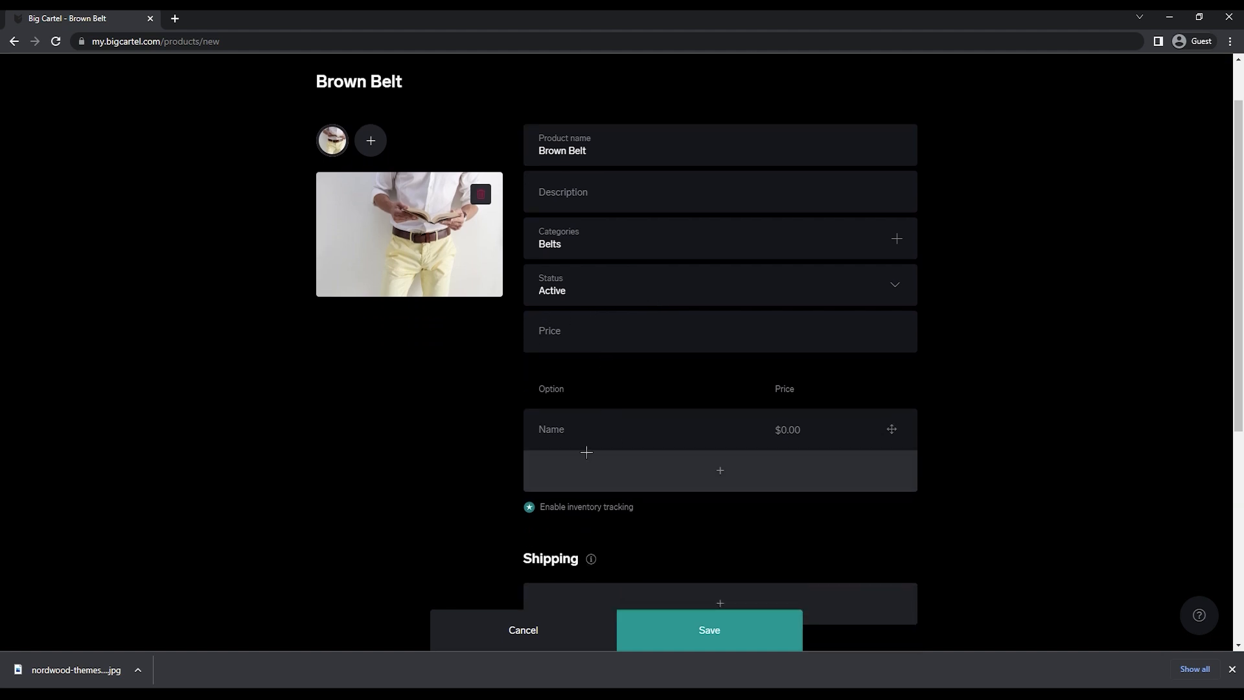
{"action": "scroll", "coordinate": [842, 479], "scroll_direction": "down", "scroll_amount": 1}
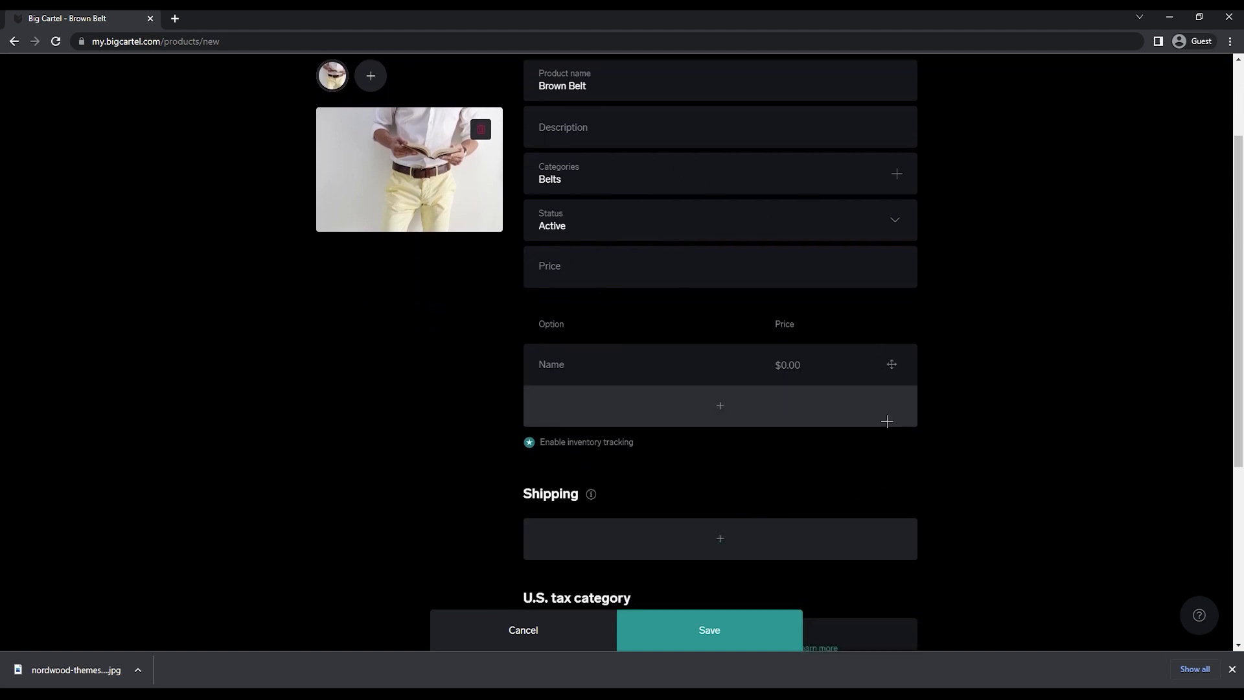
Add a shipping row to the product and look through its country choices and its alone and with-others rates.
{"action": "scroll", "coordinate": [885, 421], "scroll_direction": "down", "scroll_amount": 3}
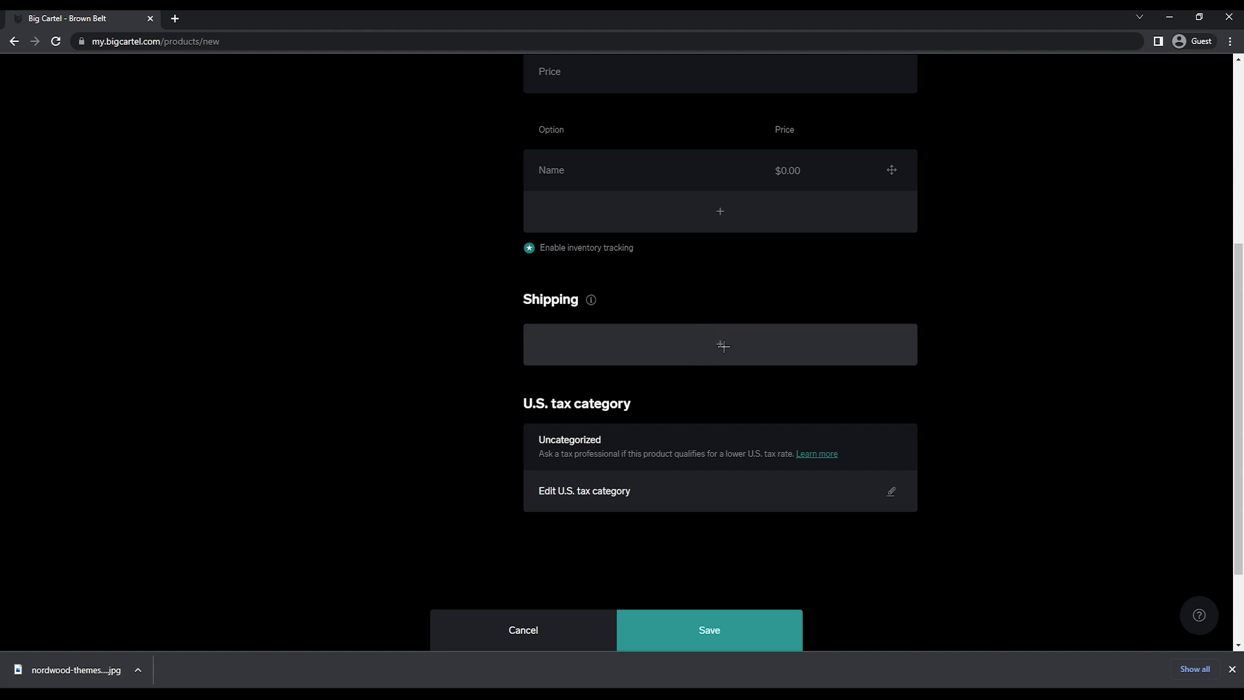
{"action": "left_click", "coordinate": [723, 346]}
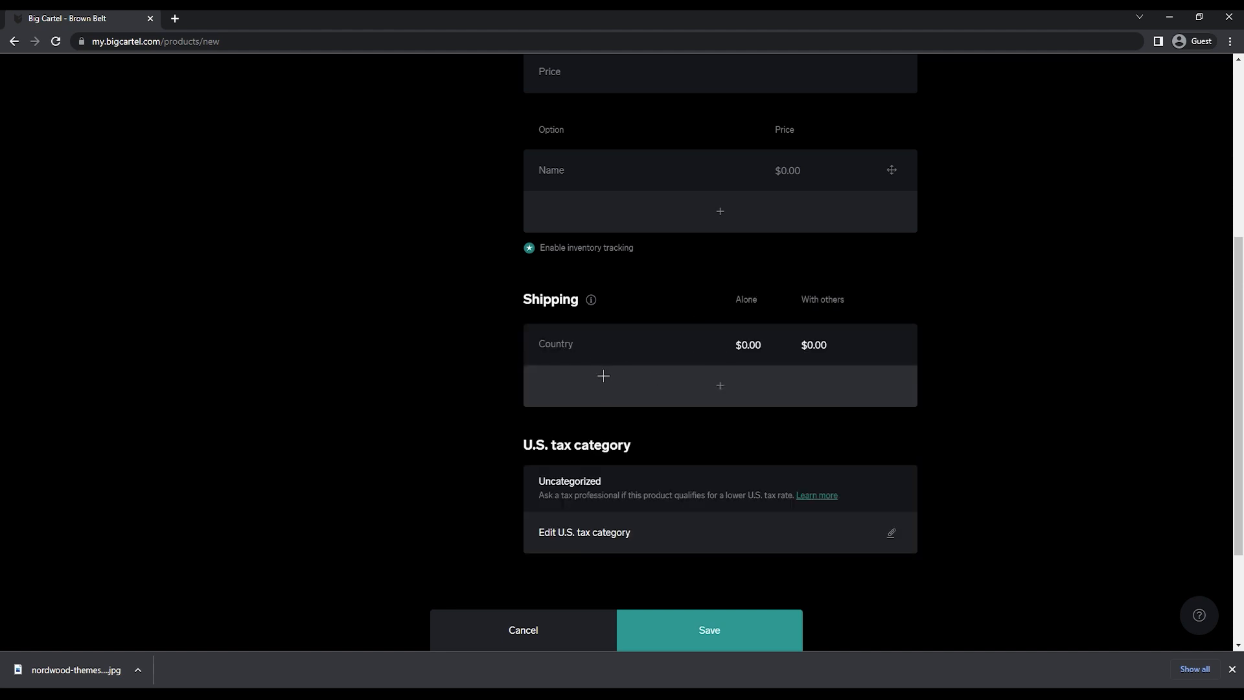
{"action": "left_click", "coordinate": [586, 344]}
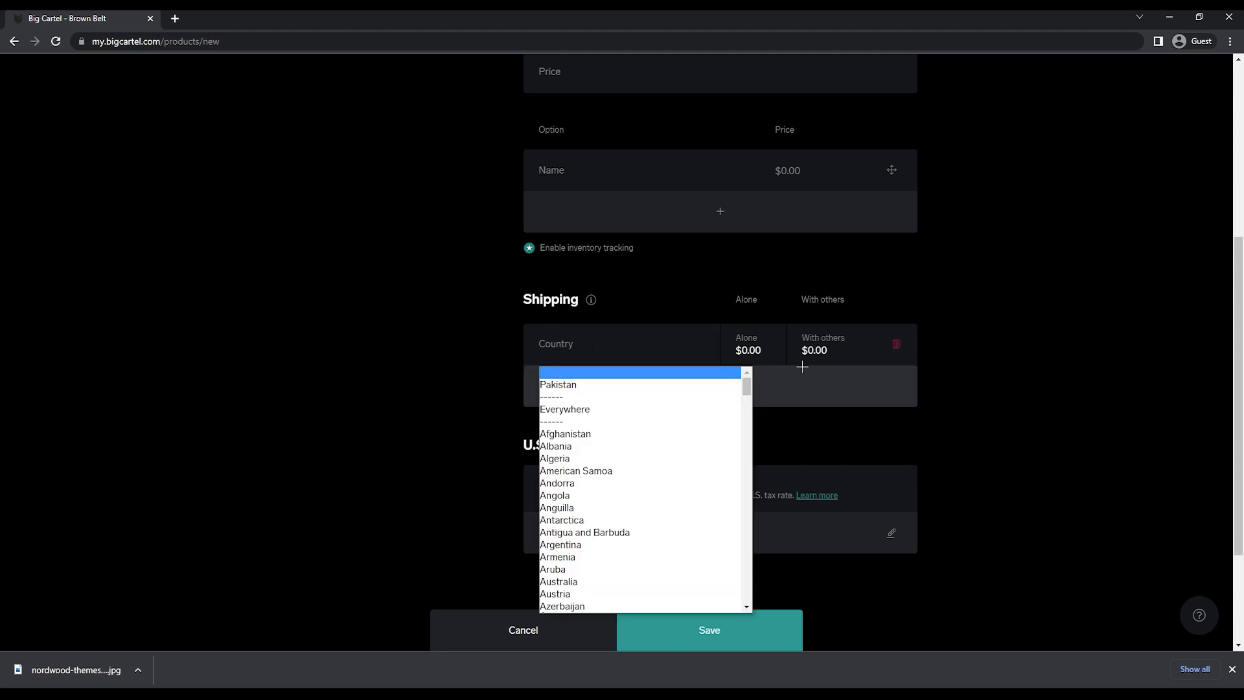
{"action": "left_click", "coordinate": [762, 355]}
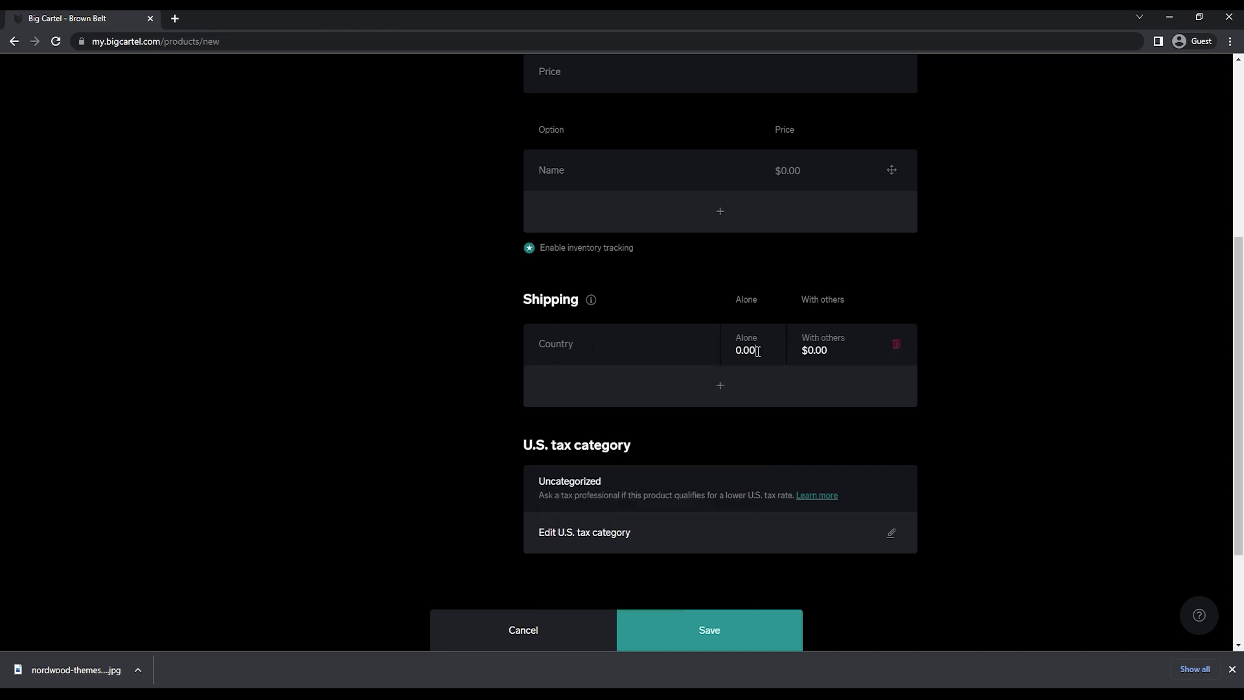
{"action": "left_click", "coordinate": [832, 353]}
Try to save the product and check the form for required fields that are still empty.
{"action": "scroll", "coordinate": [1004, 493], "scroll_direction": "down", "scroll_amount": 3}
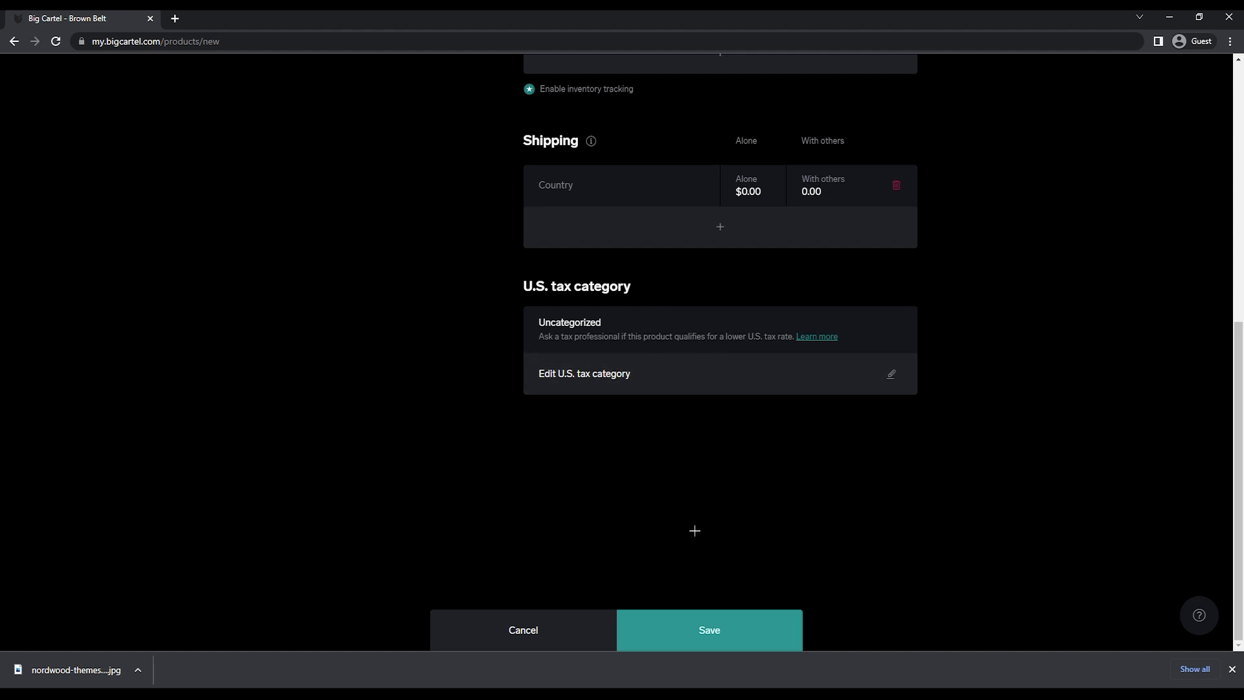
{"action": "left_click", "coordinate": [713, 632]}
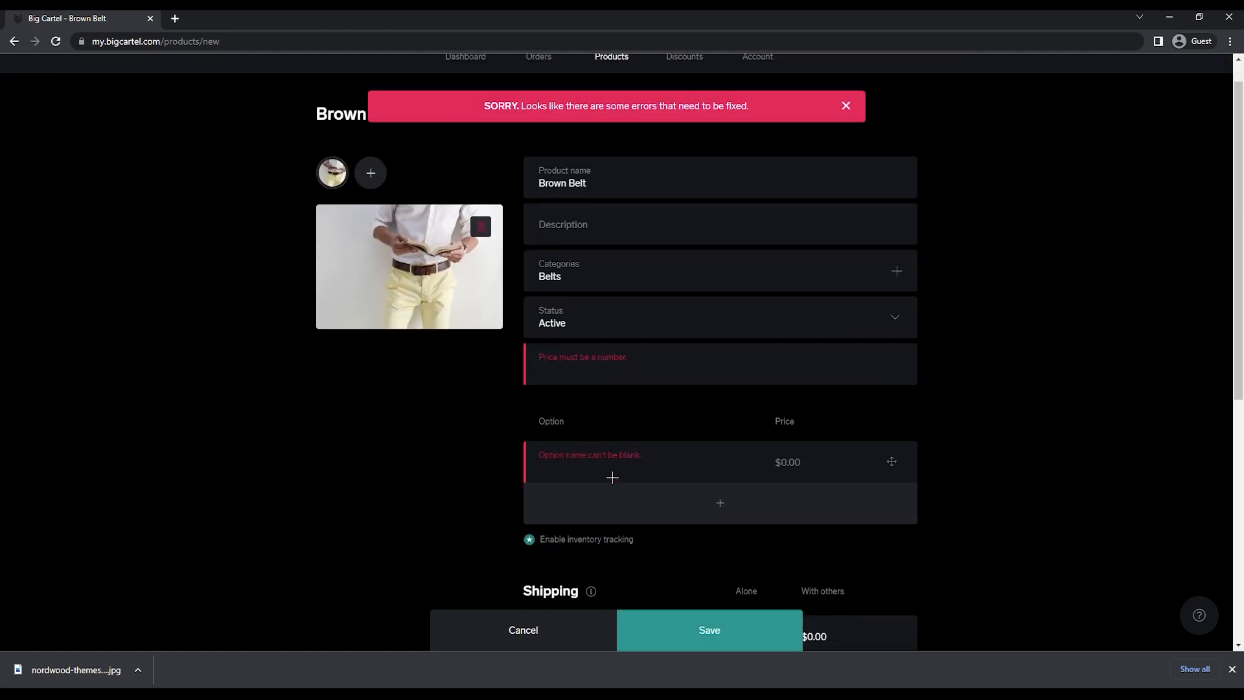
{"action": "scroll", "coordinate": [612, 477], "scroll_direction": "down", "scroll_amount": 5}
{"action": "scroll", "coordinate": [705, 510], "scroll_direction": "up", "scroll_amount": 3}
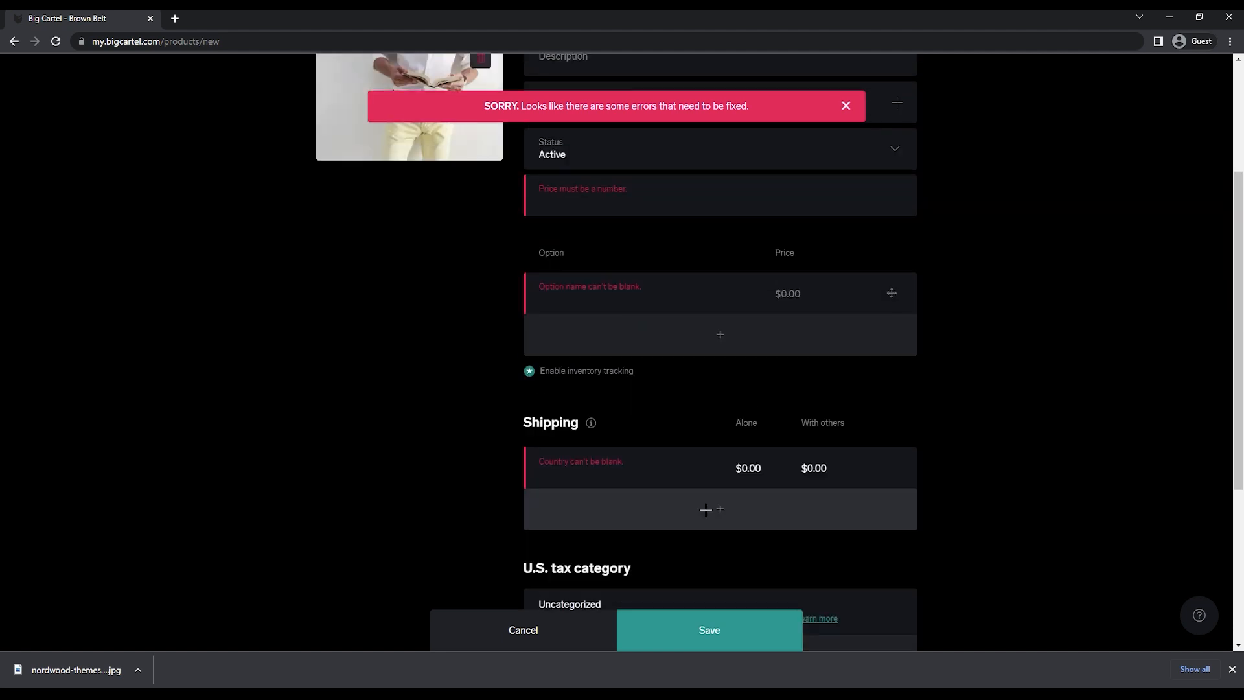
{"action": "scroll", "coordinate": [705, 510], "scroll_direction": "up", "scroll_amount": 4}
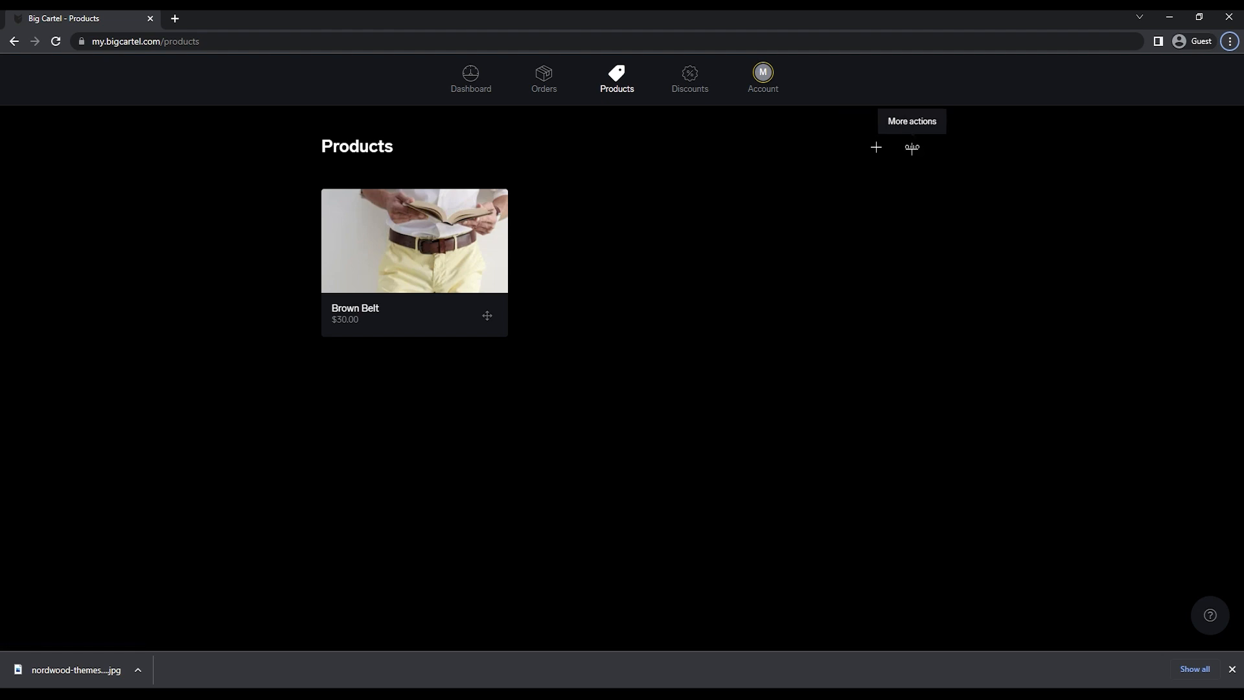
Show the products as a list and look over the remaining product management actions.
{"action": "left_click", "coordinate": [912, 148]}
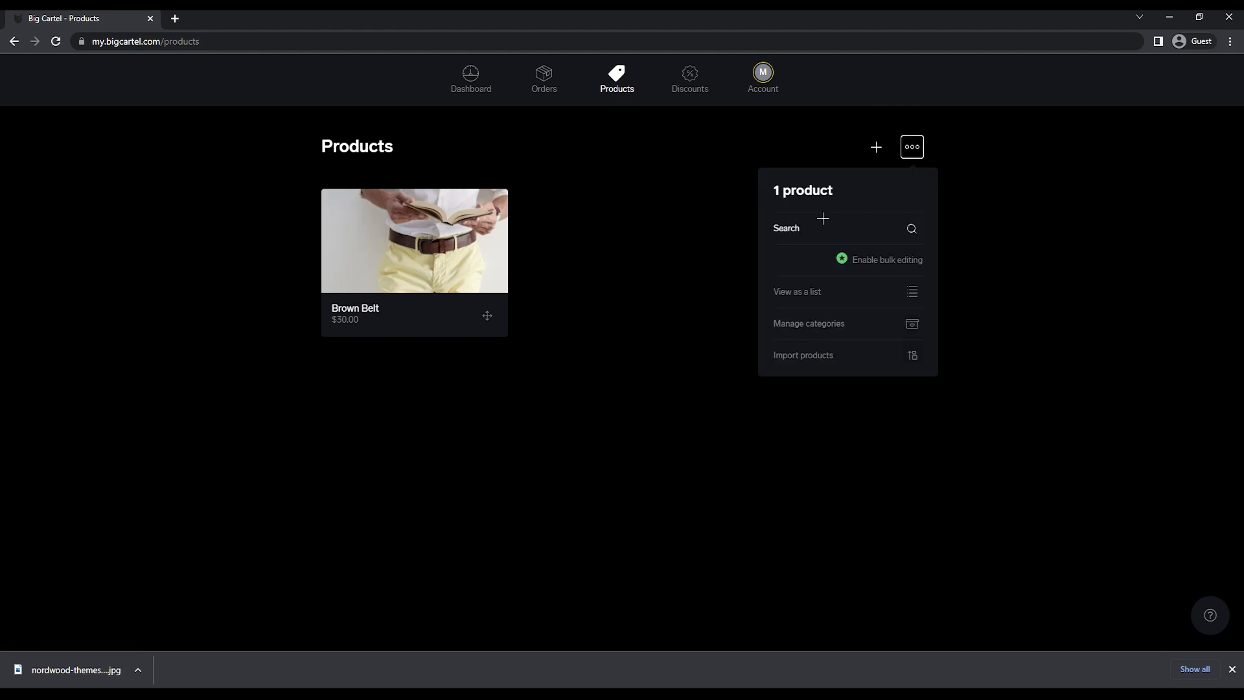
{"action": "left_click", "coordinate": [896, 302]}
{"action": "left_click", "coordinate": [912, 147]}
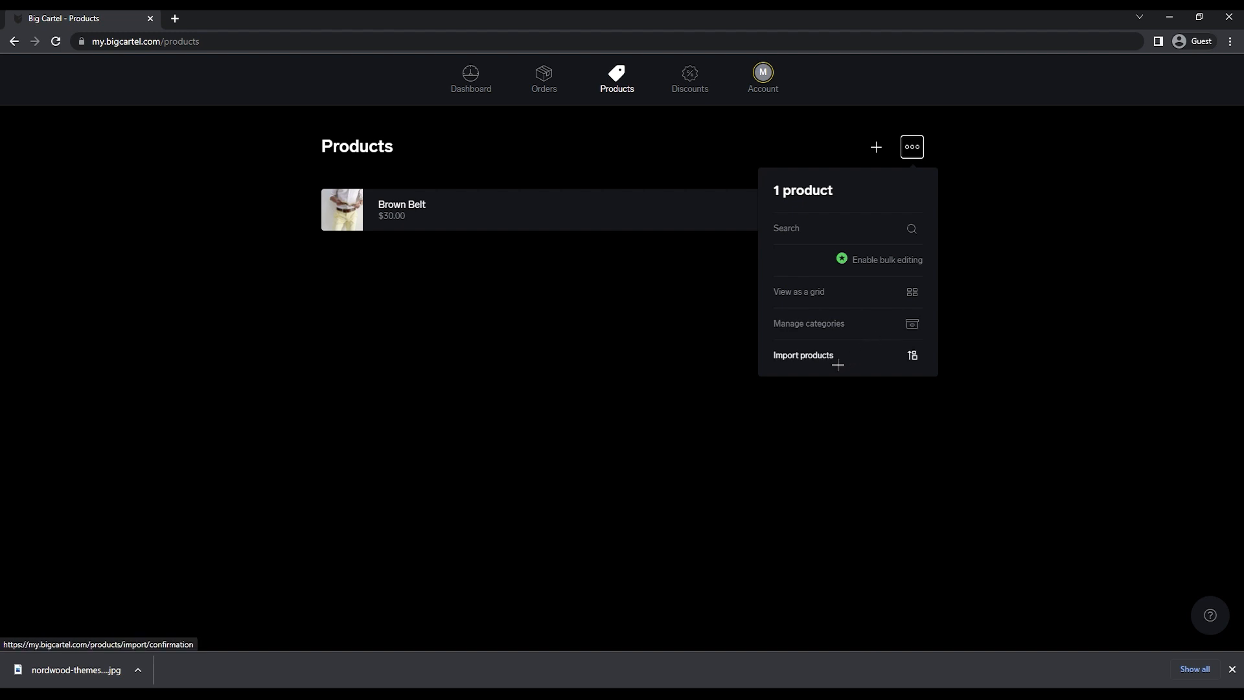
{"action": "left_click", "coordinate": [663, 374]}
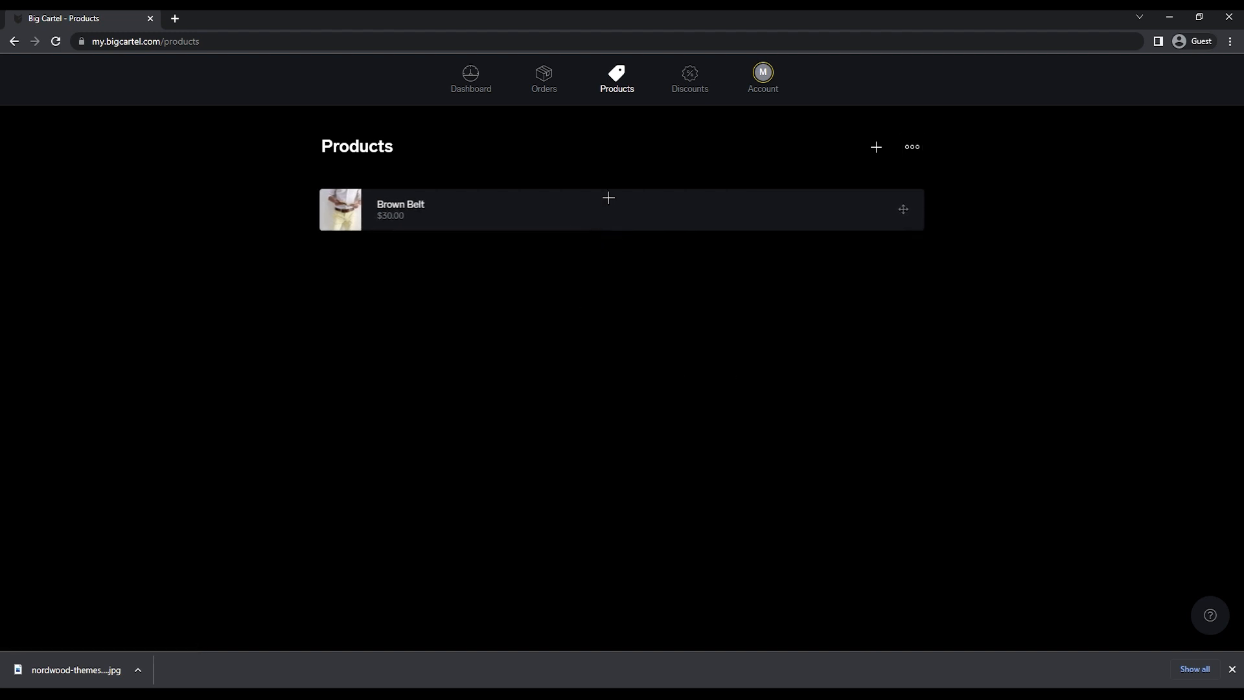
Return to the getting started checklist and open the item for connecting a payment processor.
{"action": "left_click", "coordinate": [471, 74]}
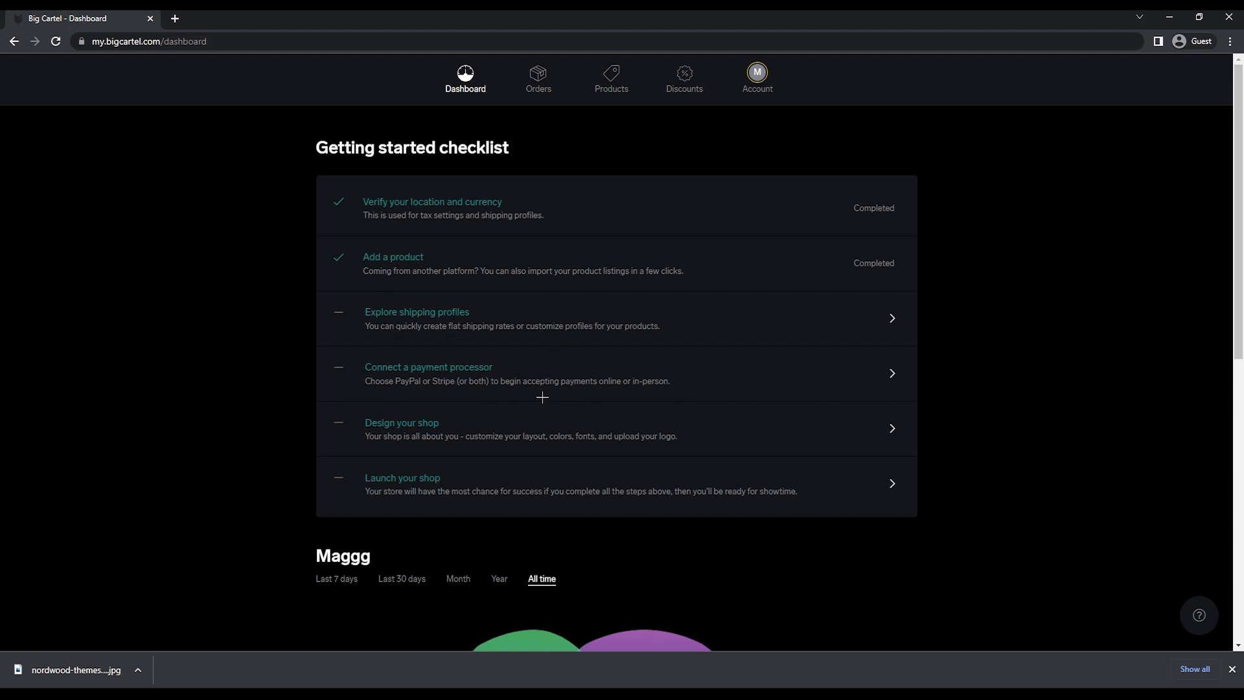
{"action": "left_click", "coordinate": [462, 374]}
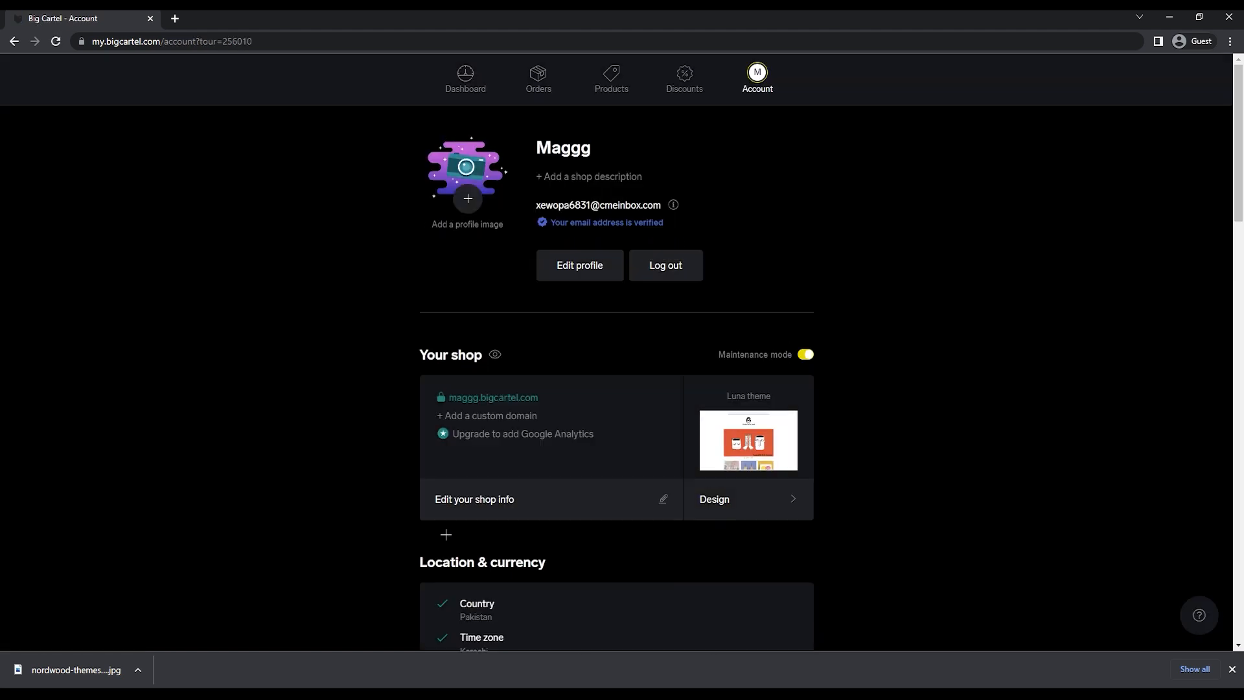
{"action": "scroll", "coordinate": [446, 534], "scroll_direction": "down", "scroll_amount": 10}
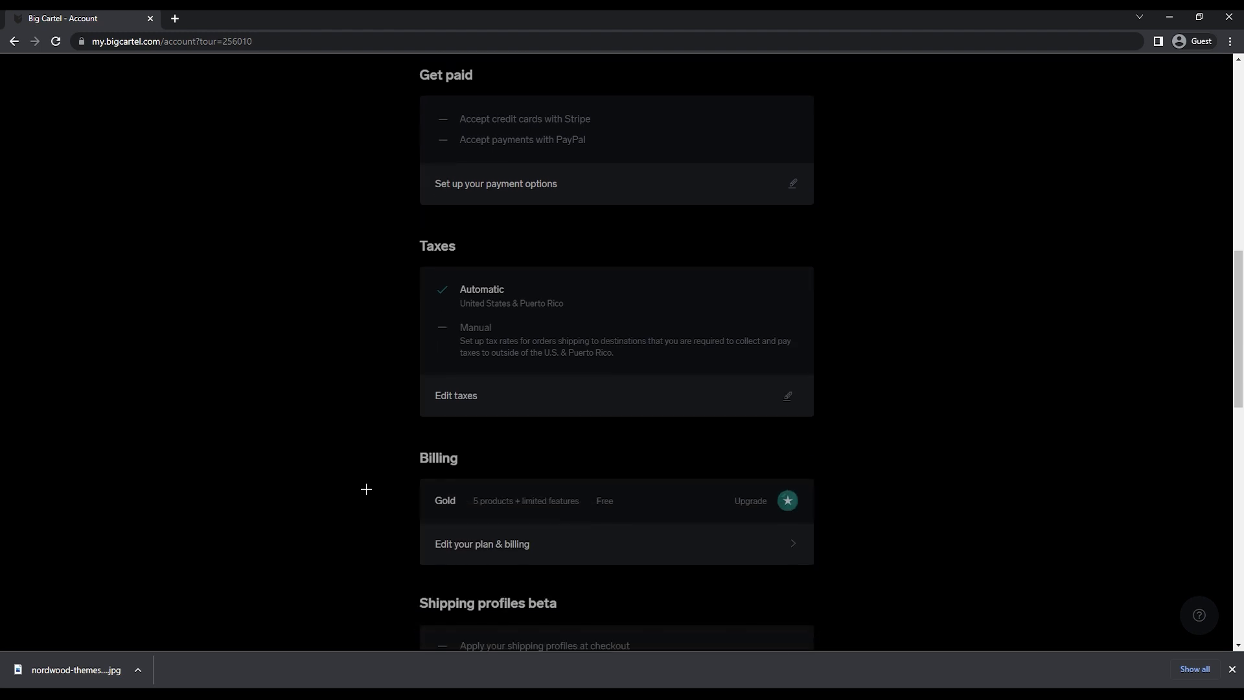
Look through the account page's shop, location, payment, tax, billing, shipping and security sections and return to the dashboard.
{"action": "scroll", "coordinate": [366, 490], "scroll_direction": "down", "scroll_amount": 9}
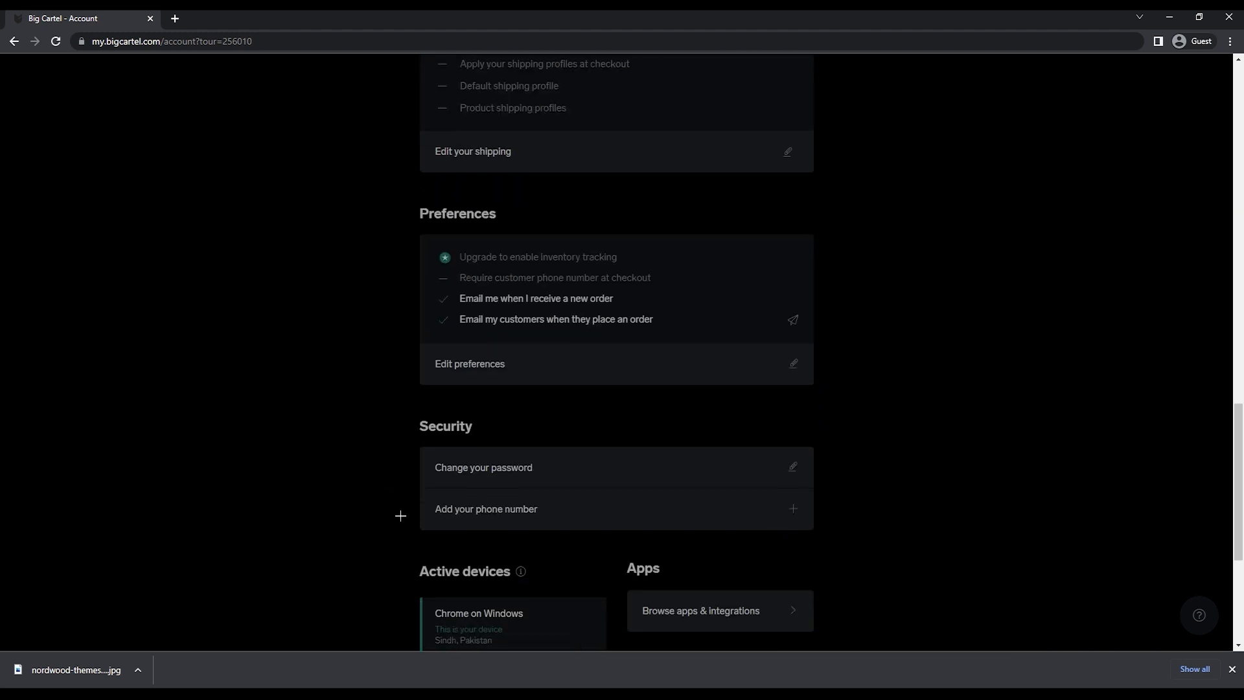
{"action": "left_click_drag", "start_coordinate": [1239, 476], "coordinate": [1239, 343]}
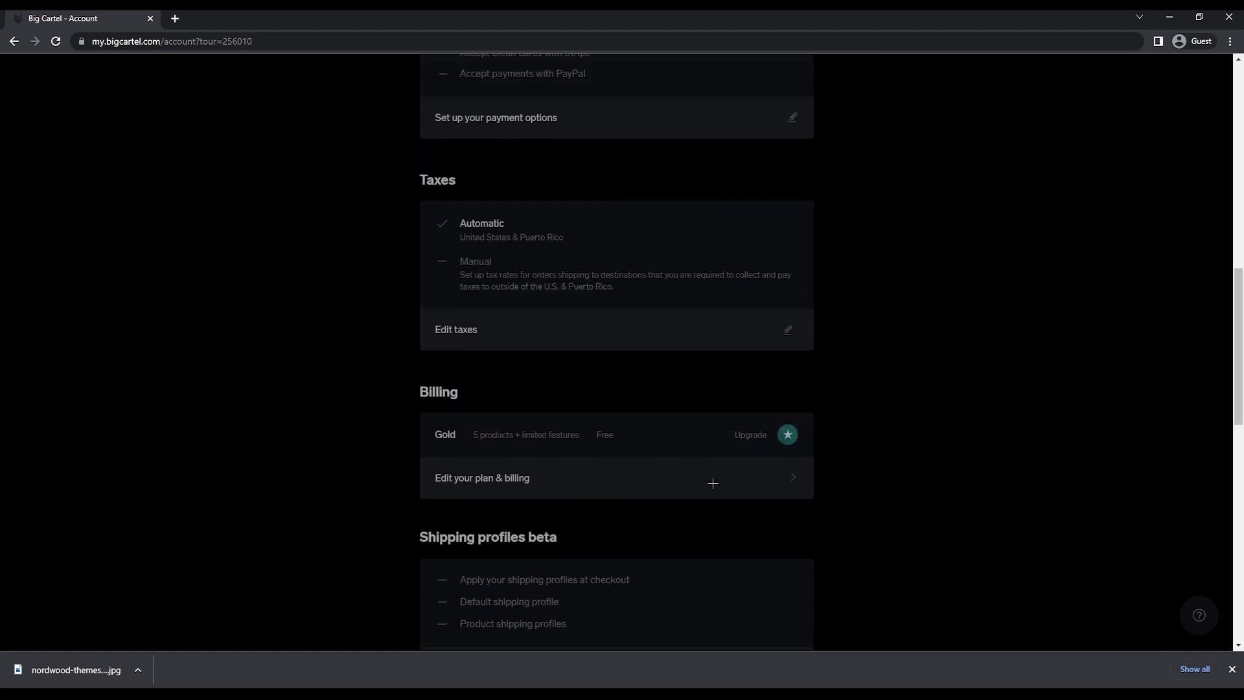
{"action": "scroll", "coordinate": [748, 436], "scroll_direction": "up", "scroll_amount": 9}
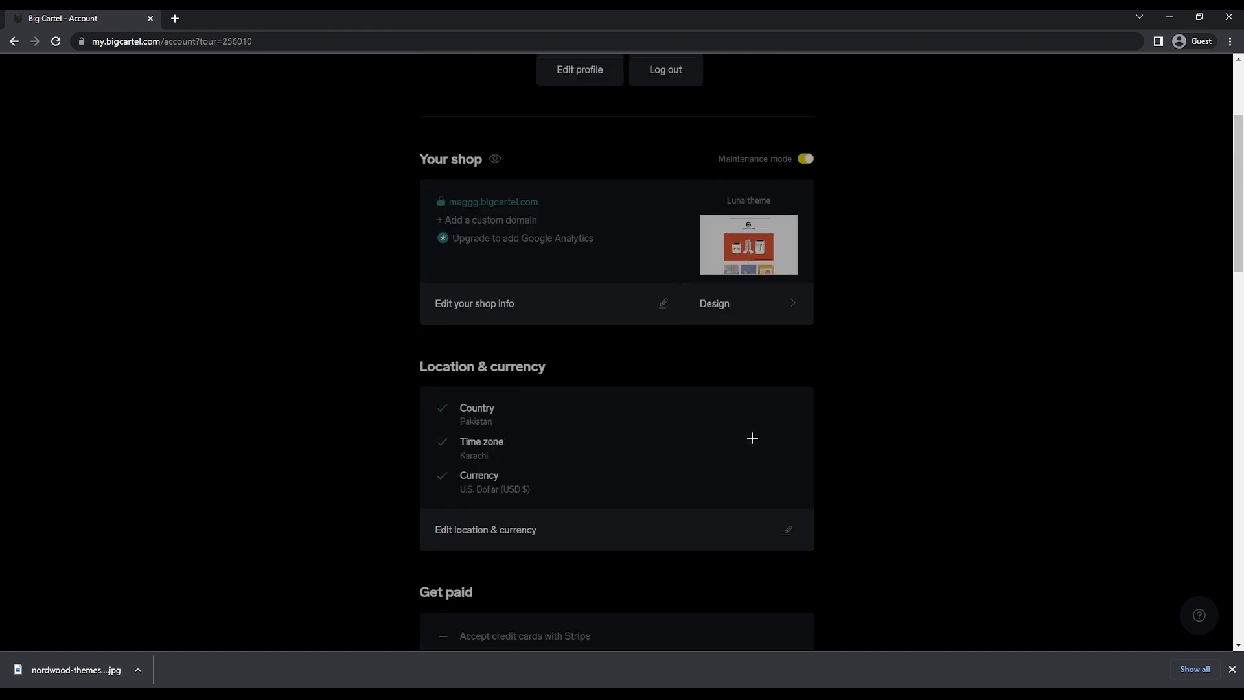
{"action": "scroll", "coordinate": [659, 405], "scroll_direction": "down", "scroll_amount": 4}
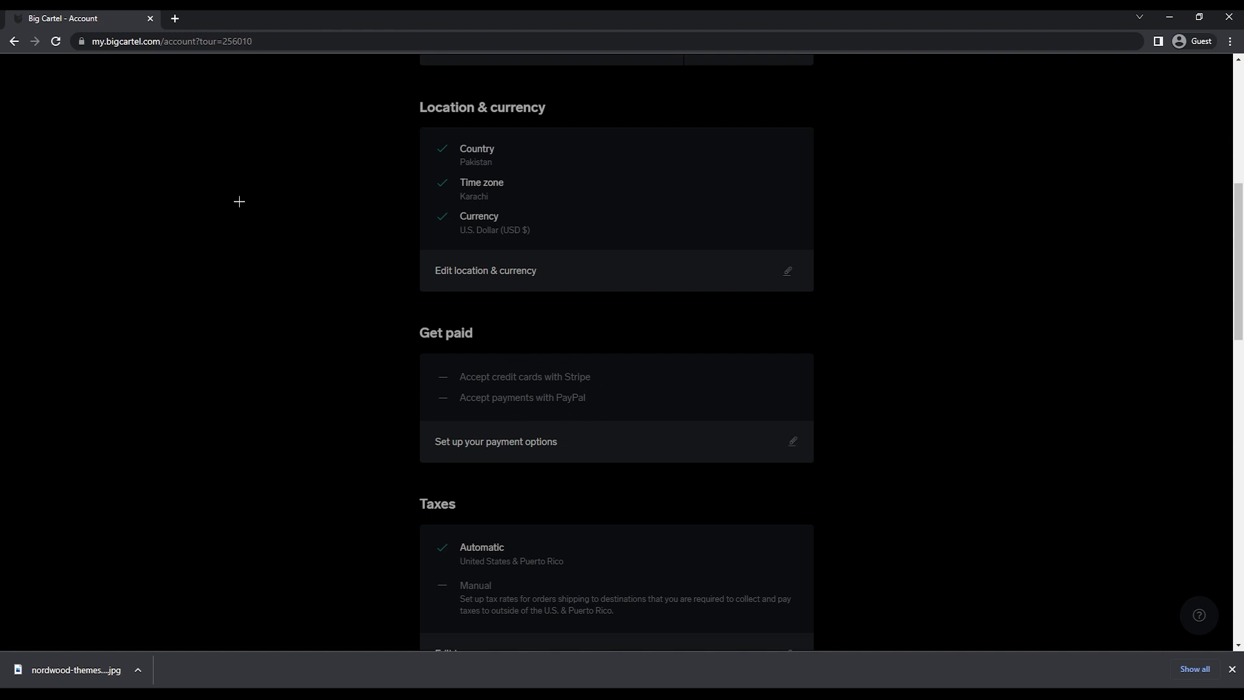
{"action": "scroll", "coordinate": [239, 201], "scroll_direction": "up", "scroll_amount": 7}
{"action": "key", "text": "alt+Left"}
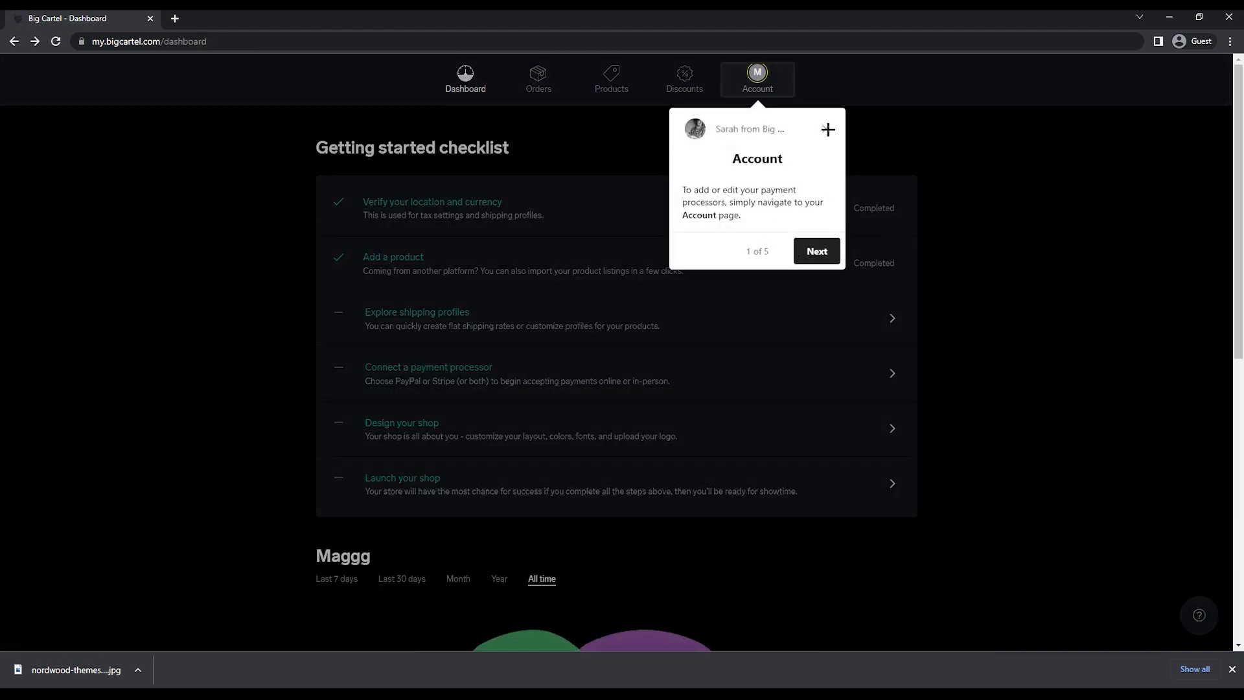
Dismiss the guided tour pop-ups and open the shop's design editor from the account page.
{"action": "left_click", "coordinate": [826, 128]}
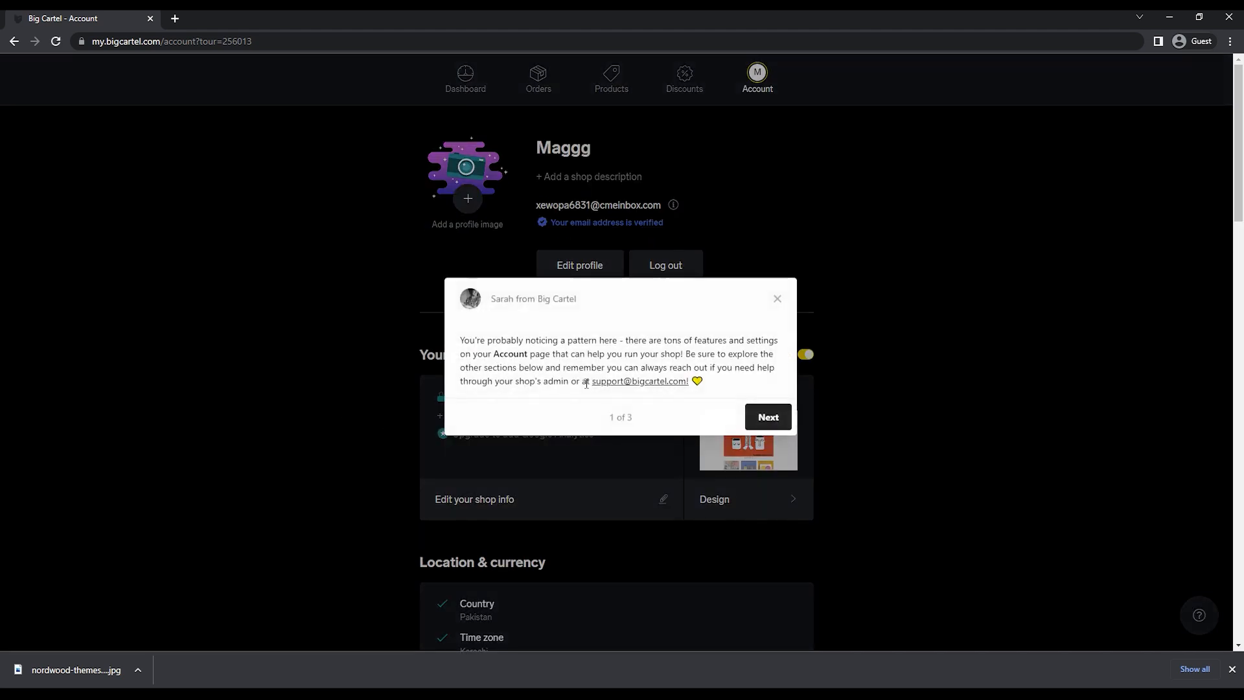
{"action": "left_click", "coordinate": [780, 299]}
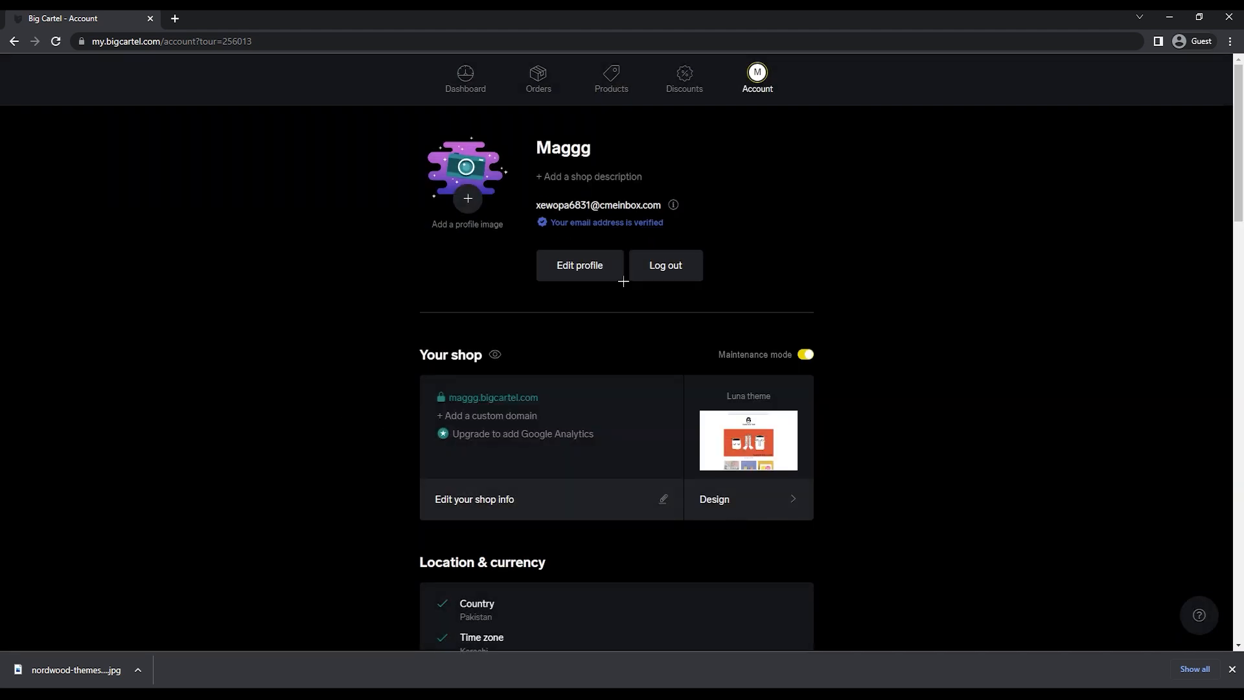
{"action": "scroll", "coordinate": [1225, 246], "scroll_direction": "down", "scroll_amount": 3}
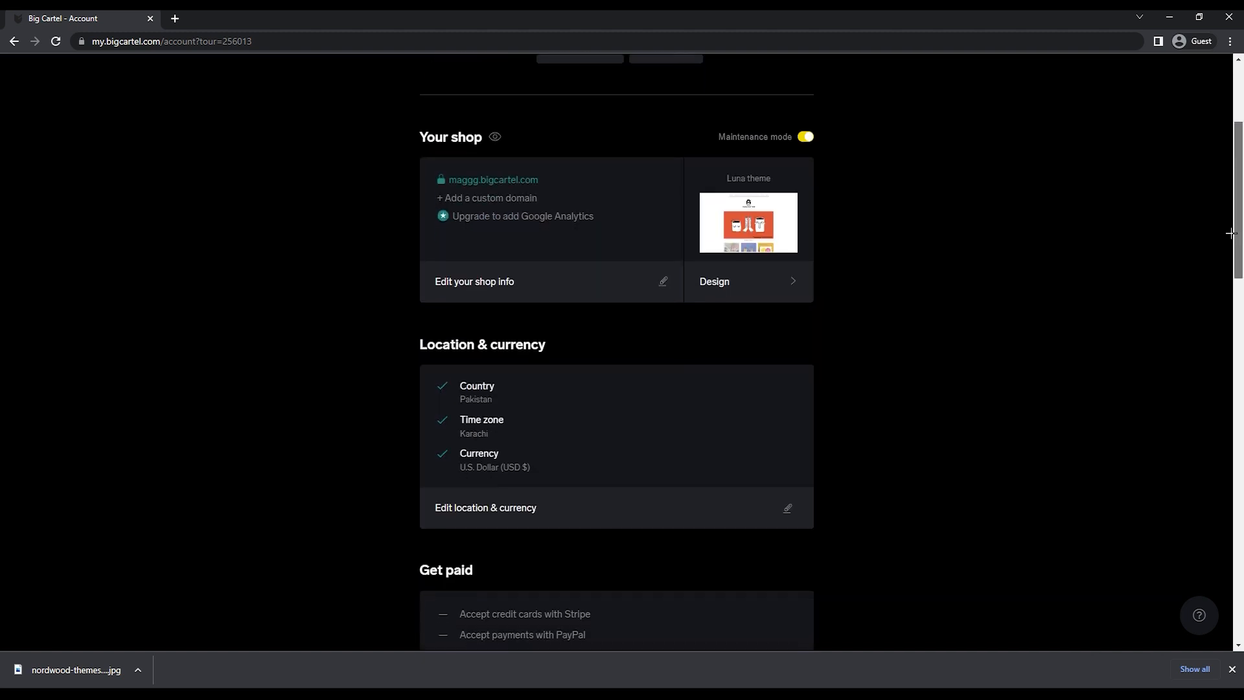
{"action": "left_click", "coordinate": [748, 304]}
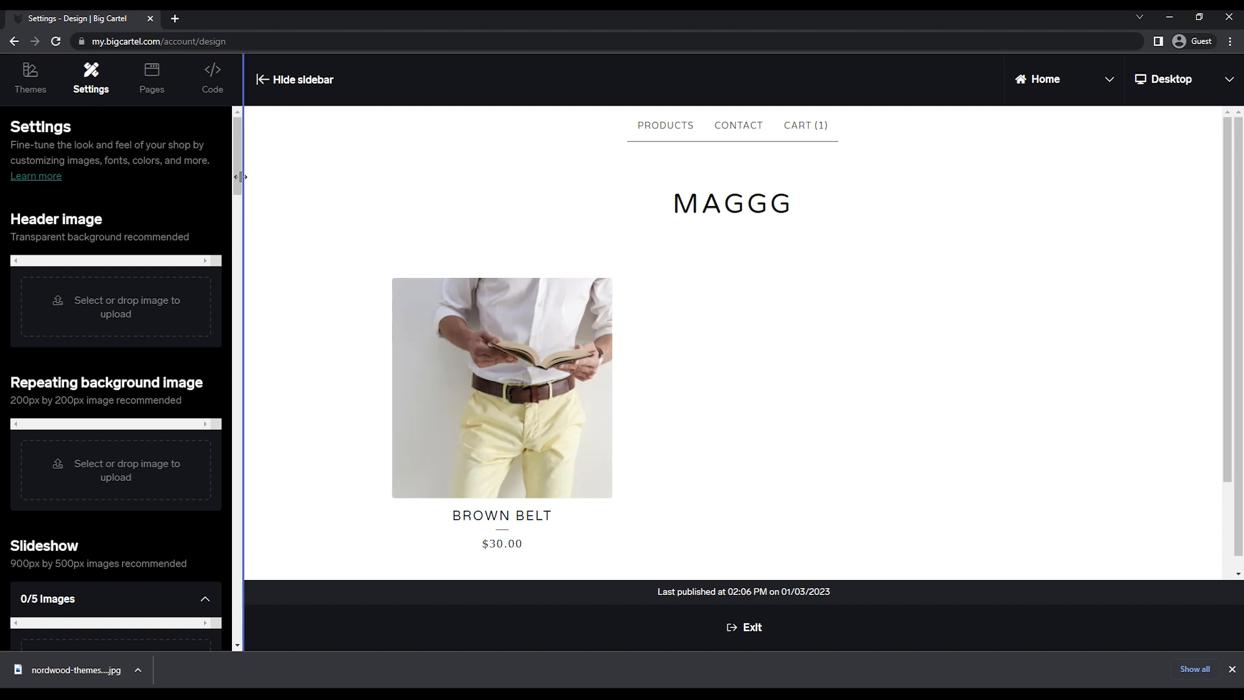
Review the design settings, including images, fonts, announcement text, maintenance message, navigation items, featured products and social URLs.
{"action": "scroll", "coordinate": [238, 179], "scroll_direction": "down", "scroll_amount": 2}
{"action": "scroll", "coordinate": [243, 170], "scroll_direction": "up", "scroll_amount": 2}
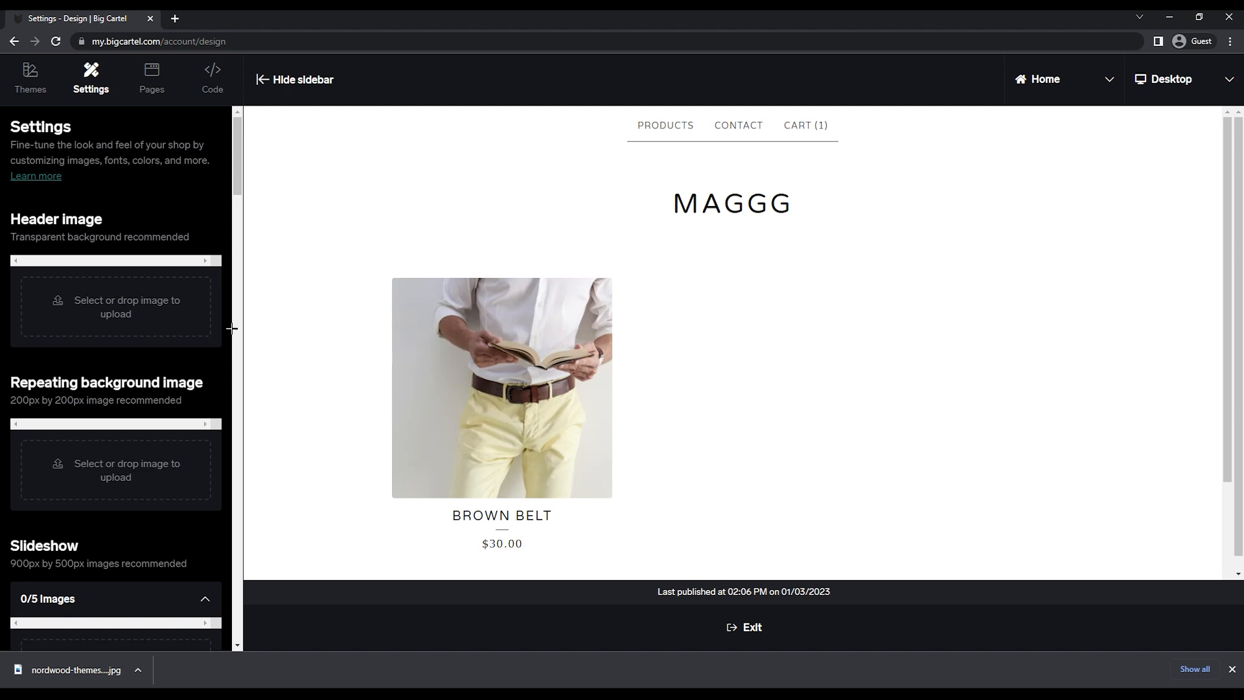
{"action": "left_click_drag", "start_coordinate": [242, 183], "coordinate": [243, 351]}
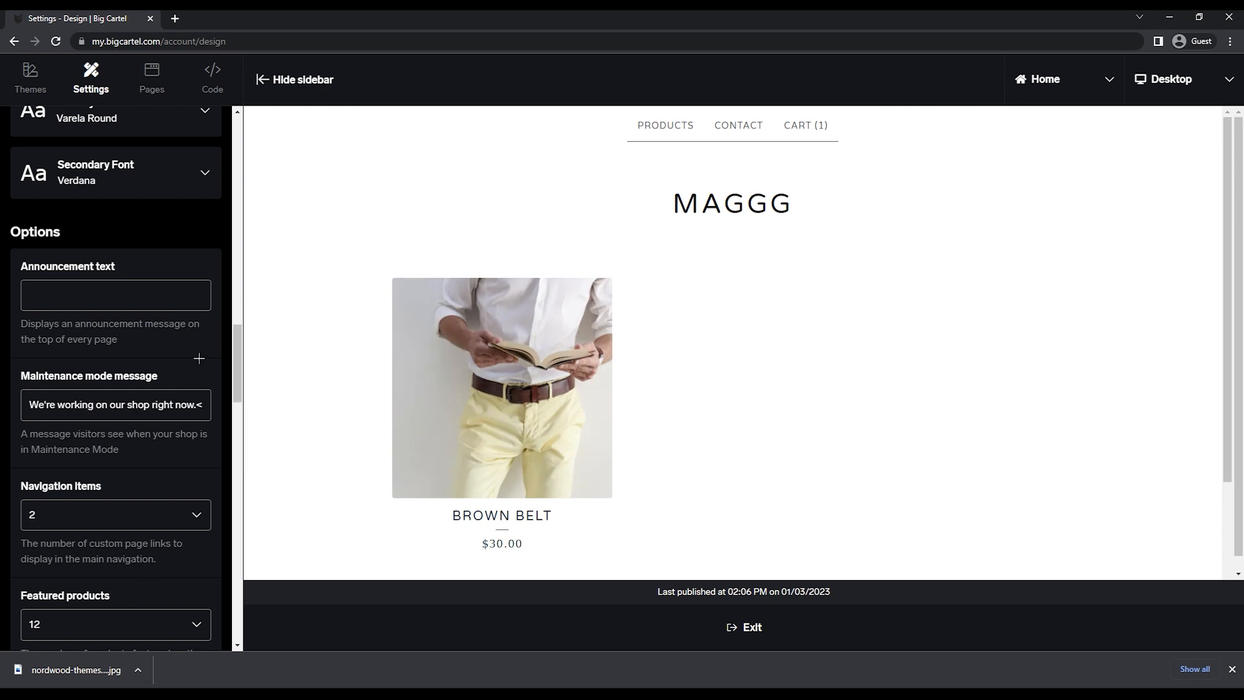
{"action": "left_click_drag", "start_coordinate": [30, 332], "coordinate": [139, 324]}
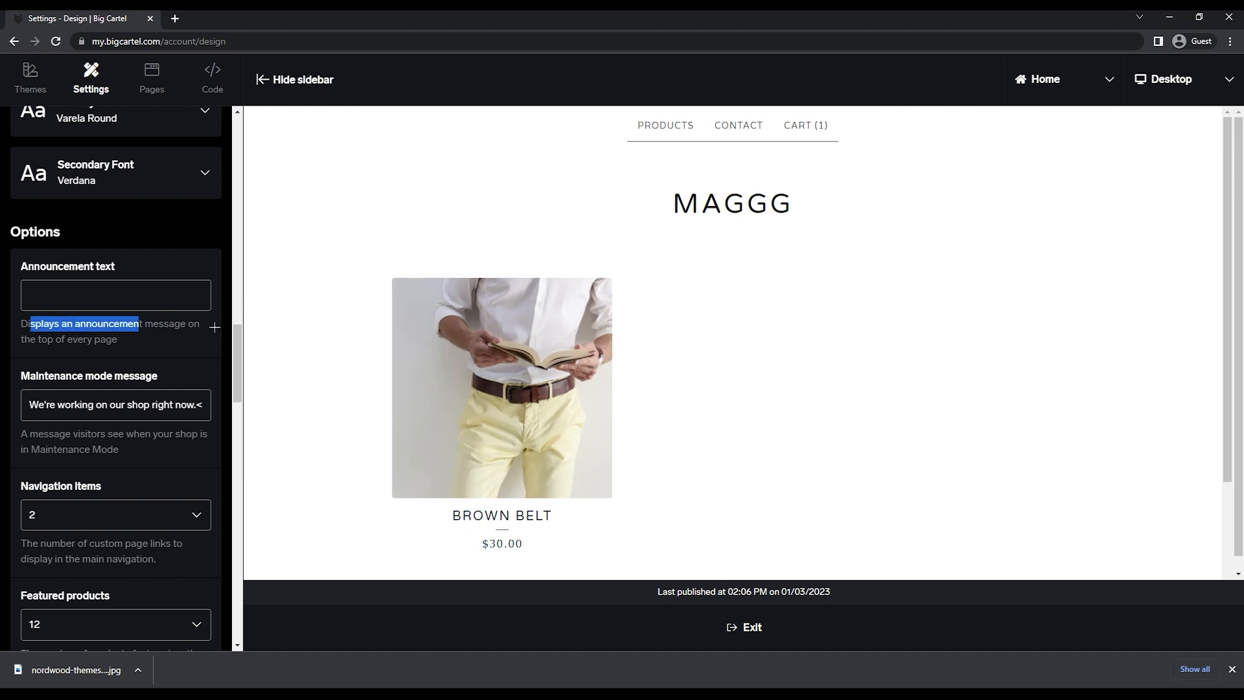
{"action": "left_click_drag", "start_coordinate": [235, 353], "coordinate": [239, 373]}
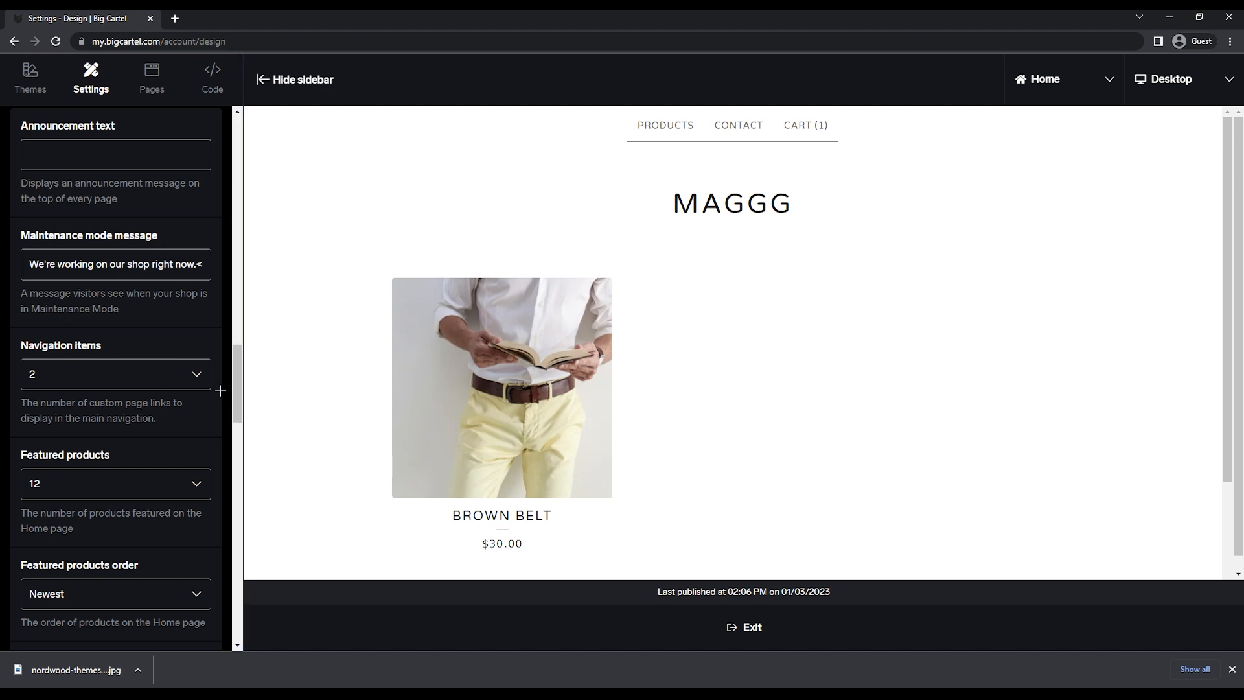
{"action": "left_click_drag", "start_coordinate": [237, 413], "coordinate": [220, 609]}
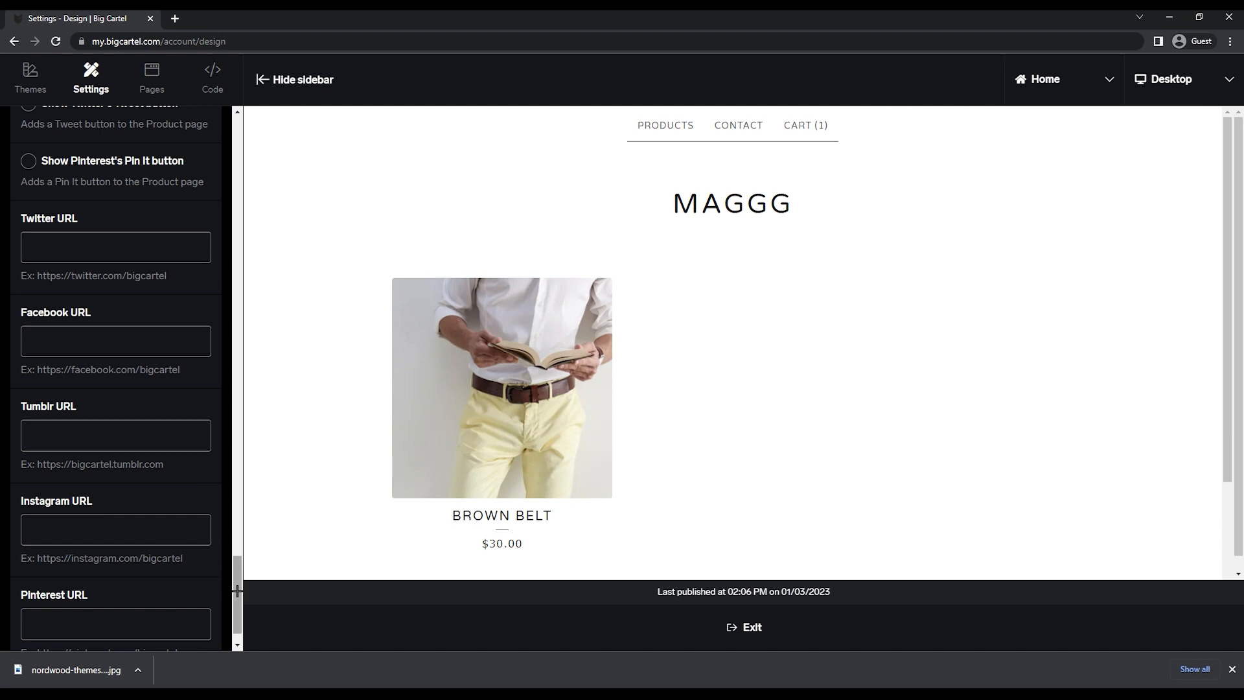
{"action": "left_click_drag", "start_coordinate": [237, 591], "coordinate": [255, 128]}
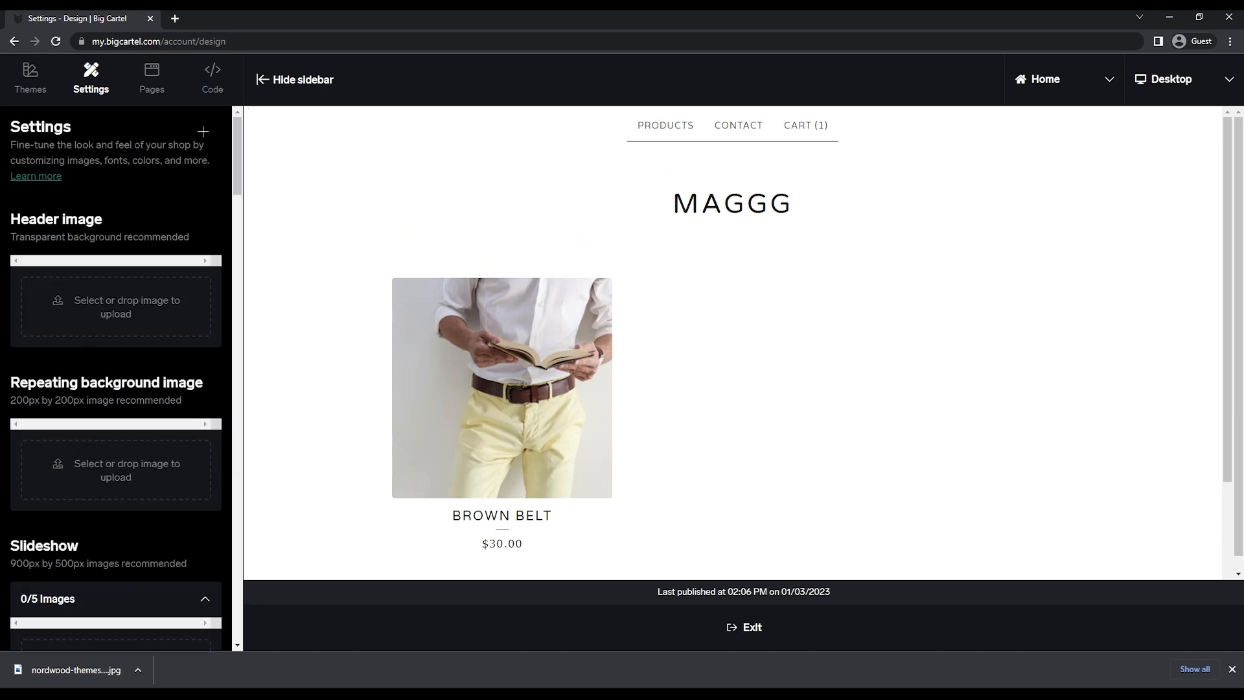
Look over the design editor's custom pages and code sections, and show the available themes.
{"action": "left_click", "coordinate": [152, 77]}
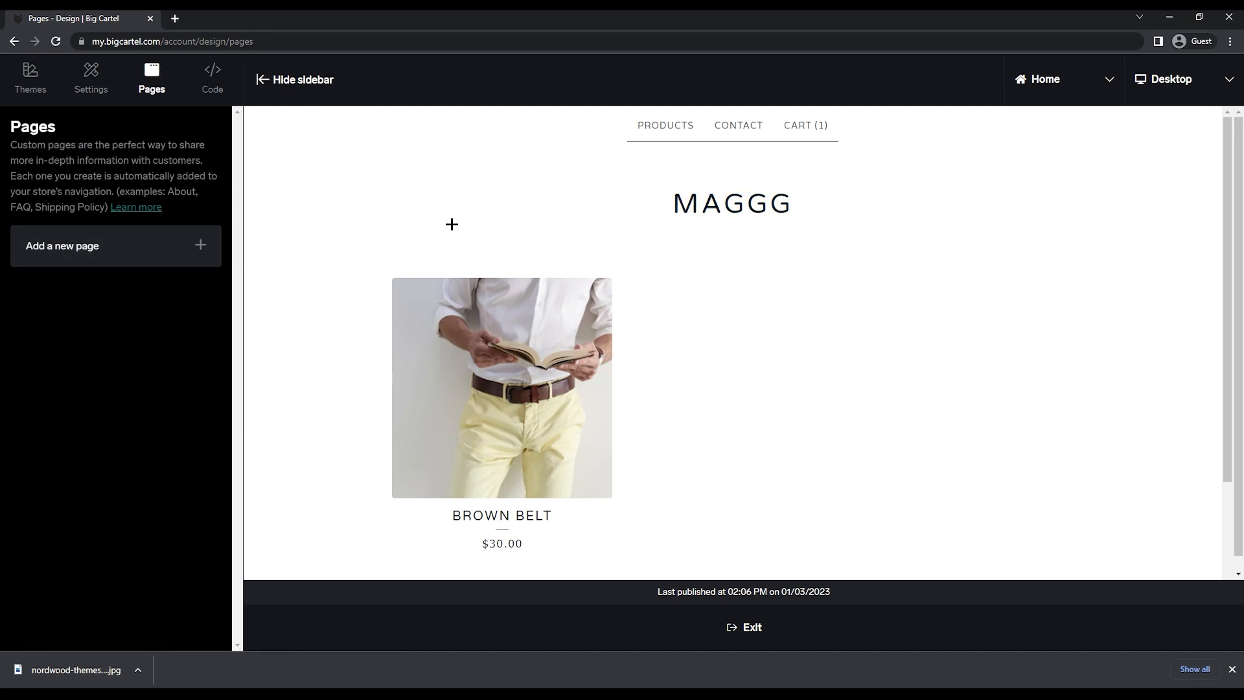
{"action": "left_click", "coordinate": [213, 77]}
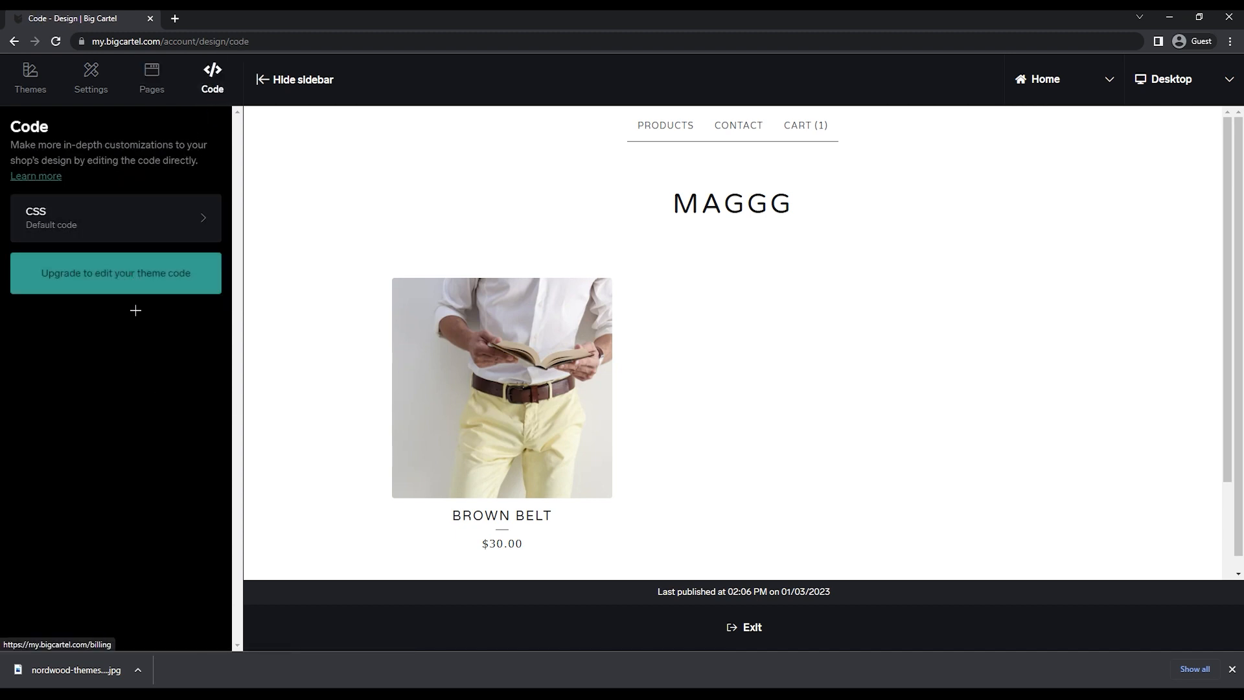
{"action": "left_click", "coordinate": [30, 76]}
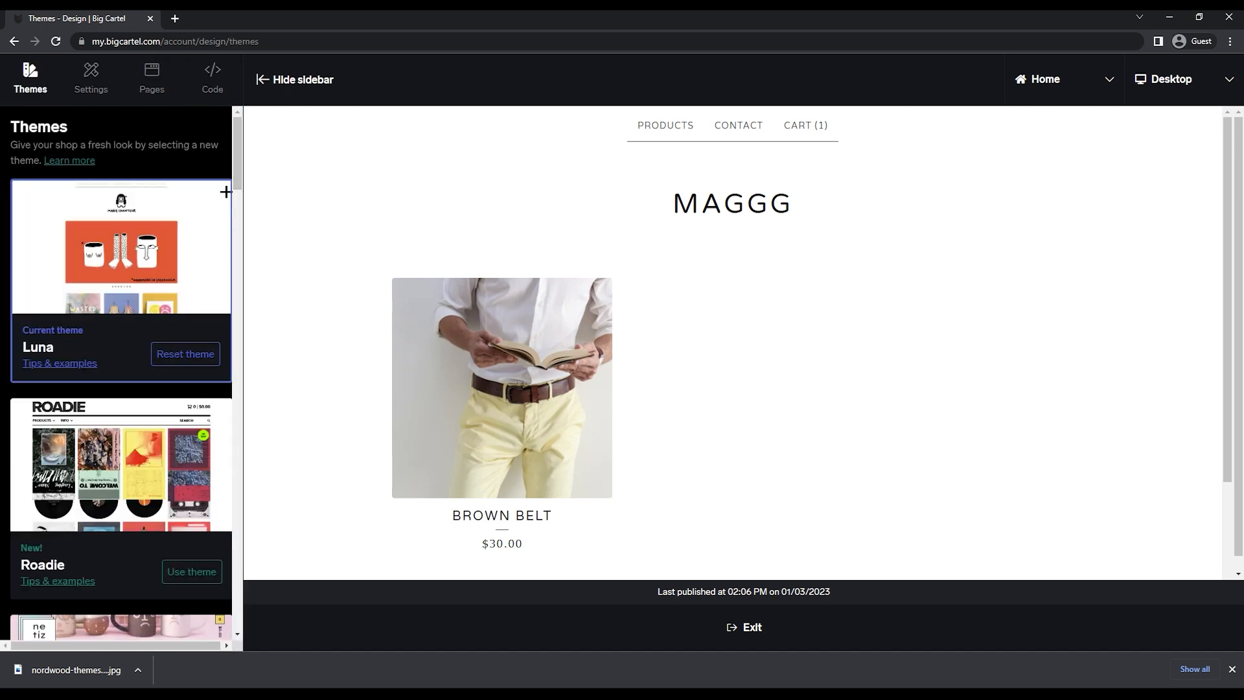
Switch the shop to the Sunscreen theme and check the home page in the preview.
{"action": "left_click_drag", "start_coordinate": [237, 180], "coordinate": [238, 250]}
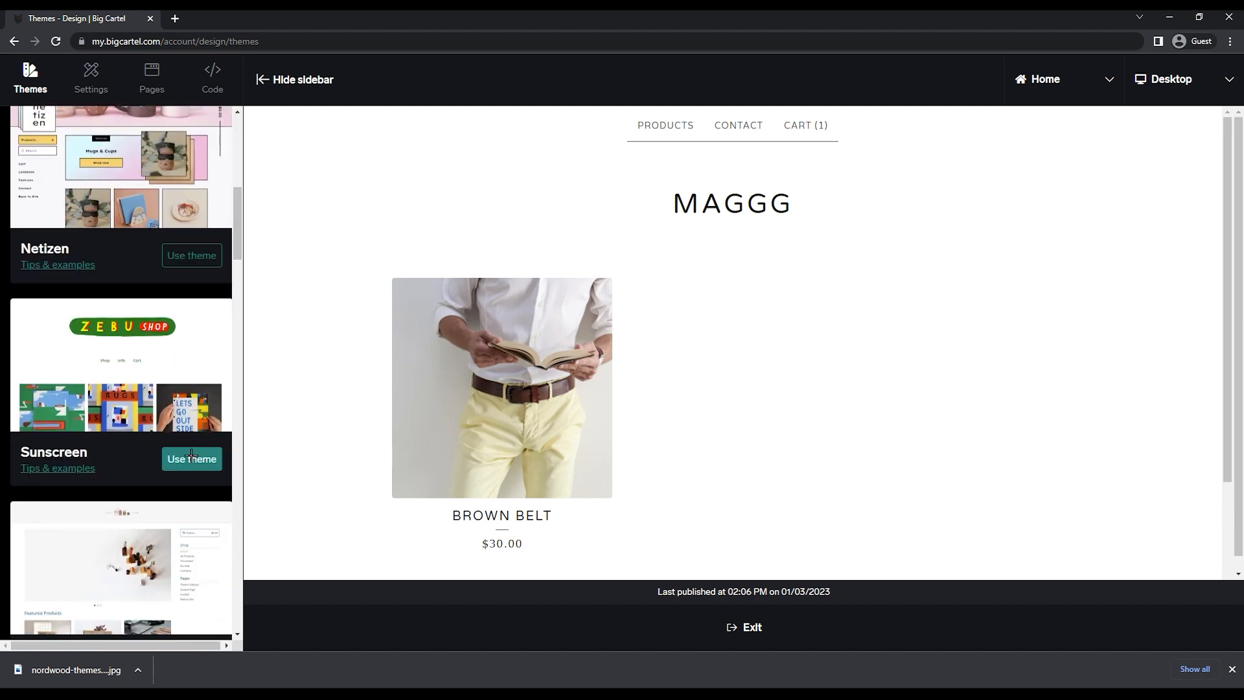
{"action": "left_click", "coordinate": [191, 459]}
{"action": "left_click", "coordinate": [686, 154]}
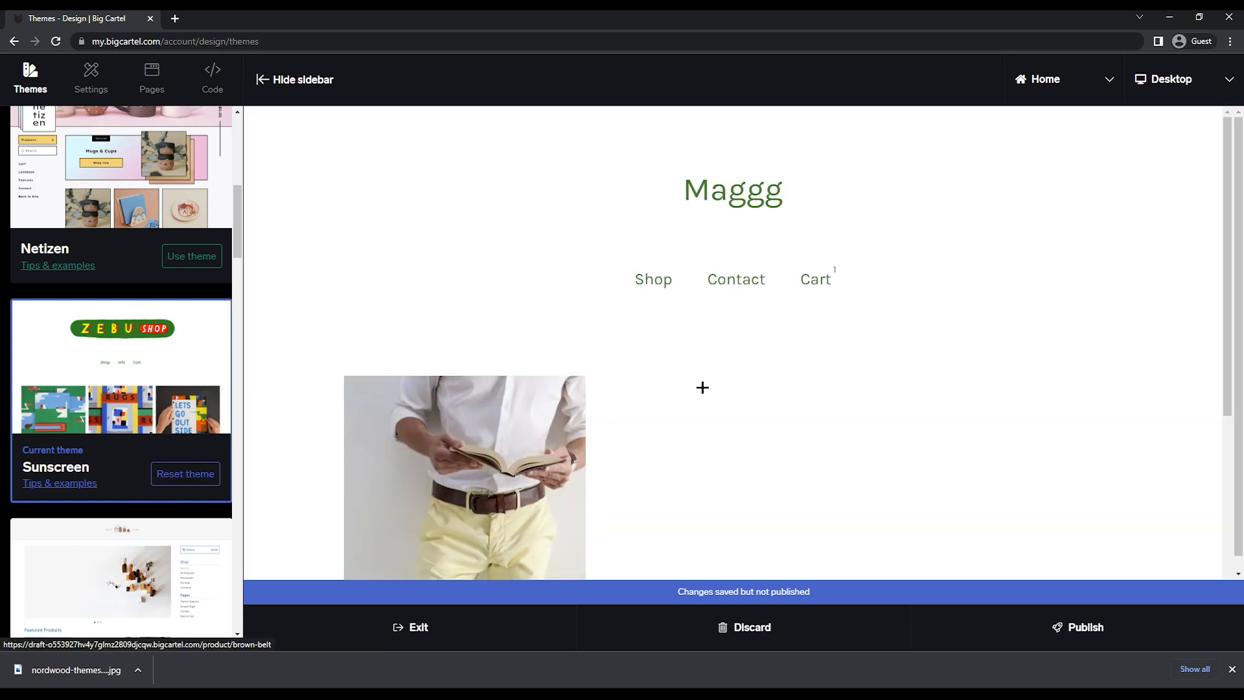
{"action": "scroll", "coordinate": [701, 389], "scroll_direction": "down", "scroll_amount": 3}
{"action": "scroll", "coordinate": [662, 420], "scroll_direction": "up", "scroll_amount": 3}
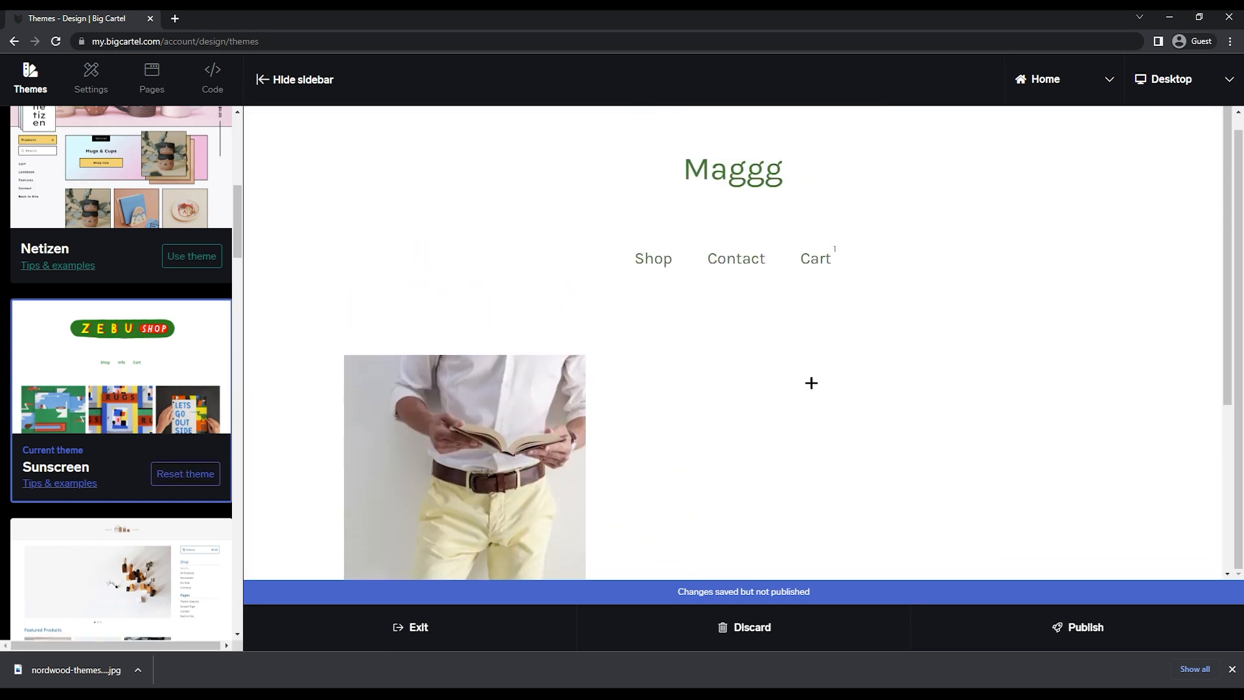
Show the device choices for the shop preview and return to the getting started checklist on the dashboard.
{"action": "left_click_drag", "start_coordinate": [237, 217], "coordinate": [247, 98]}
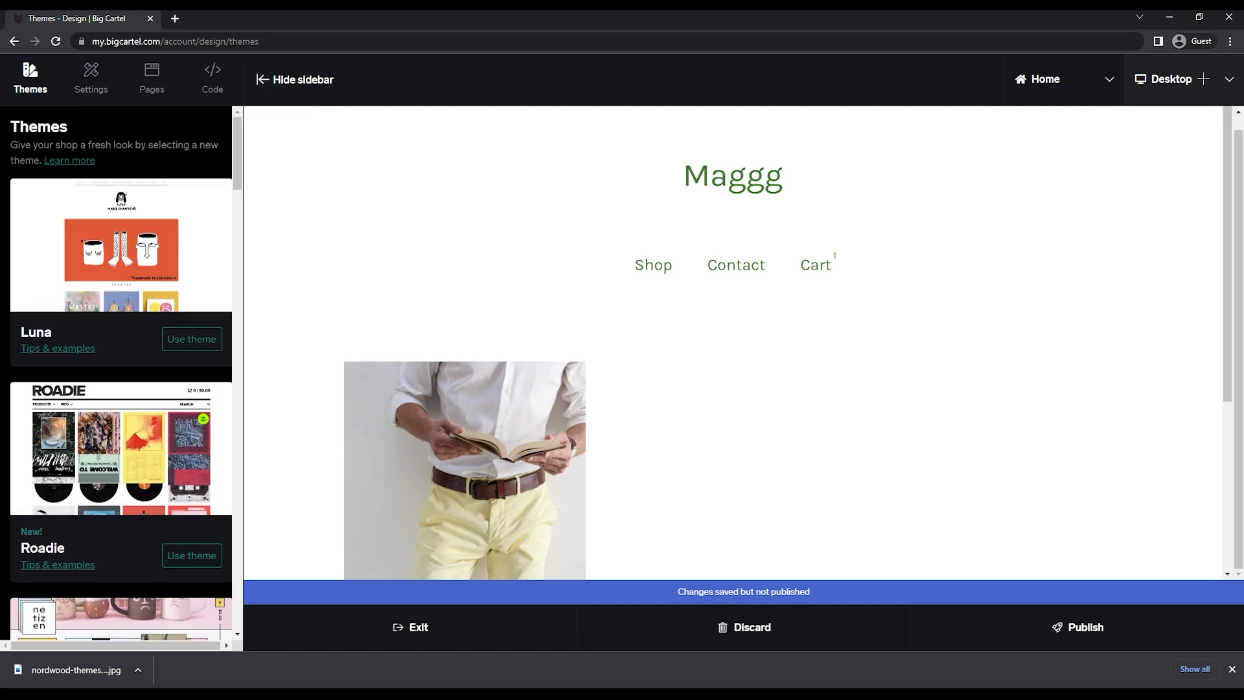
{"action": "left_click", "coordinate": [1226, 78]}
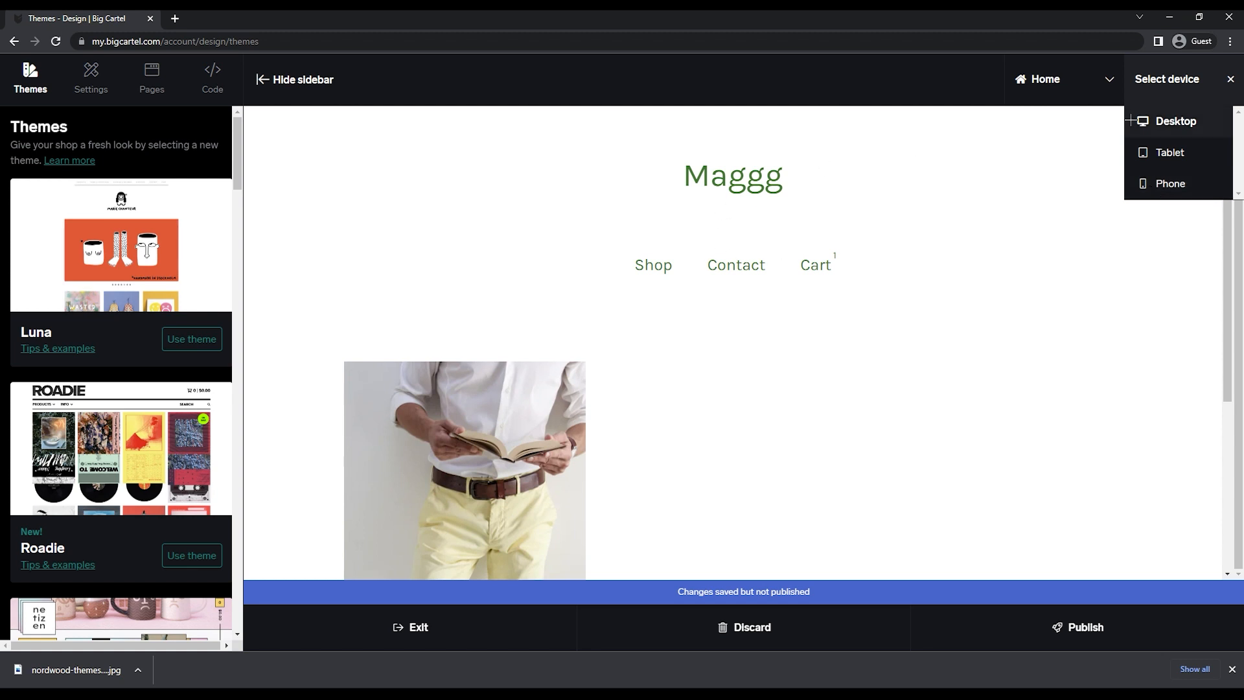
{"action": "right_click", "coordinate": [14, 41]}
{"action": "left_click", "coordinate": [71, 121]}
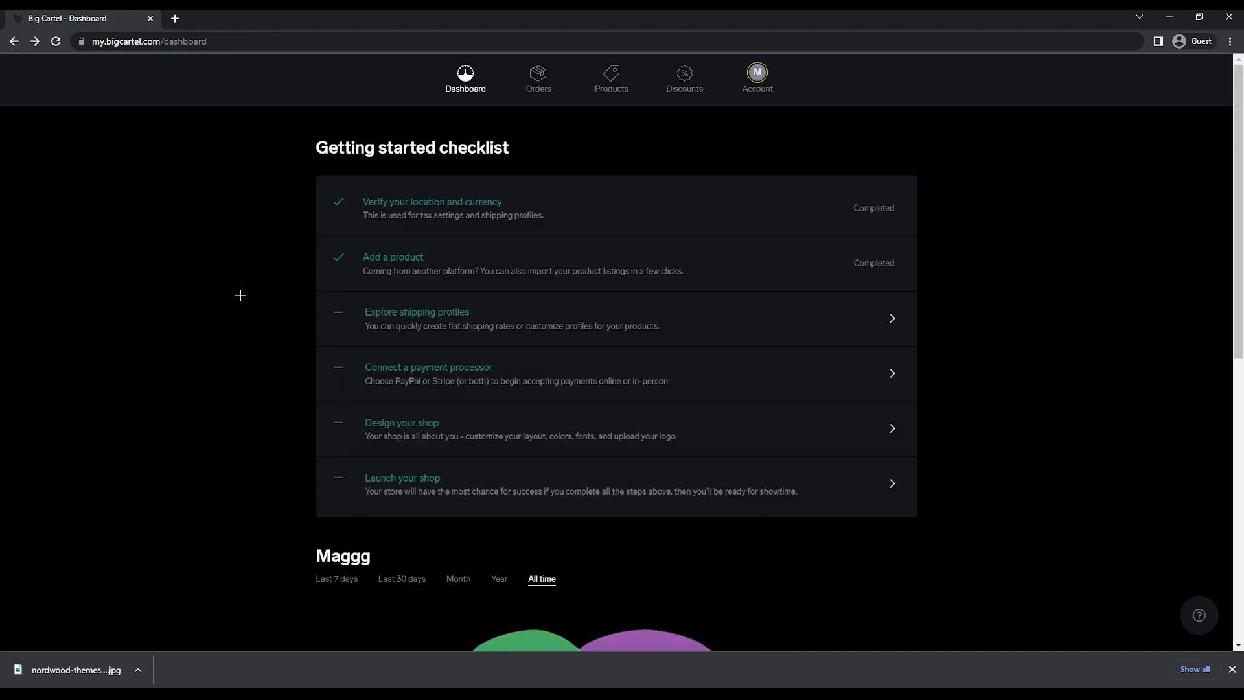
Open the checklist item for launching the shop and postpone the launch.
{"action": "left_click", "coordinate": [410, 483]}
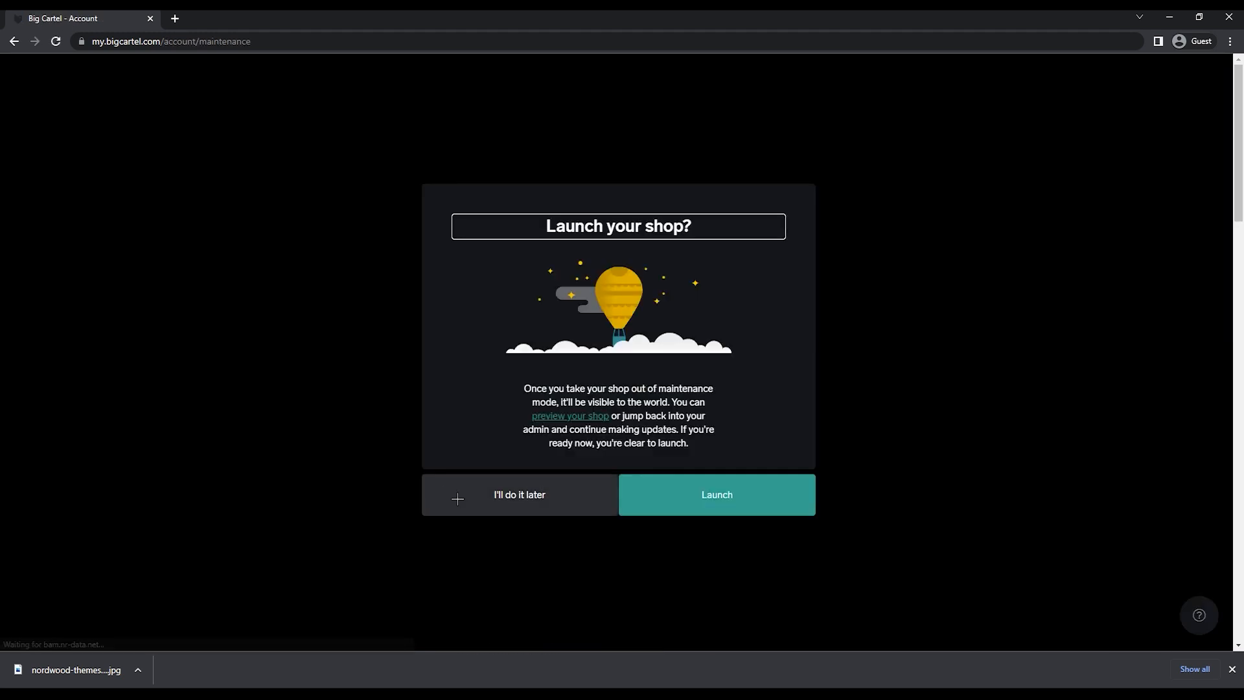
{"action": "left_click", "coordinate": [472, 502]}
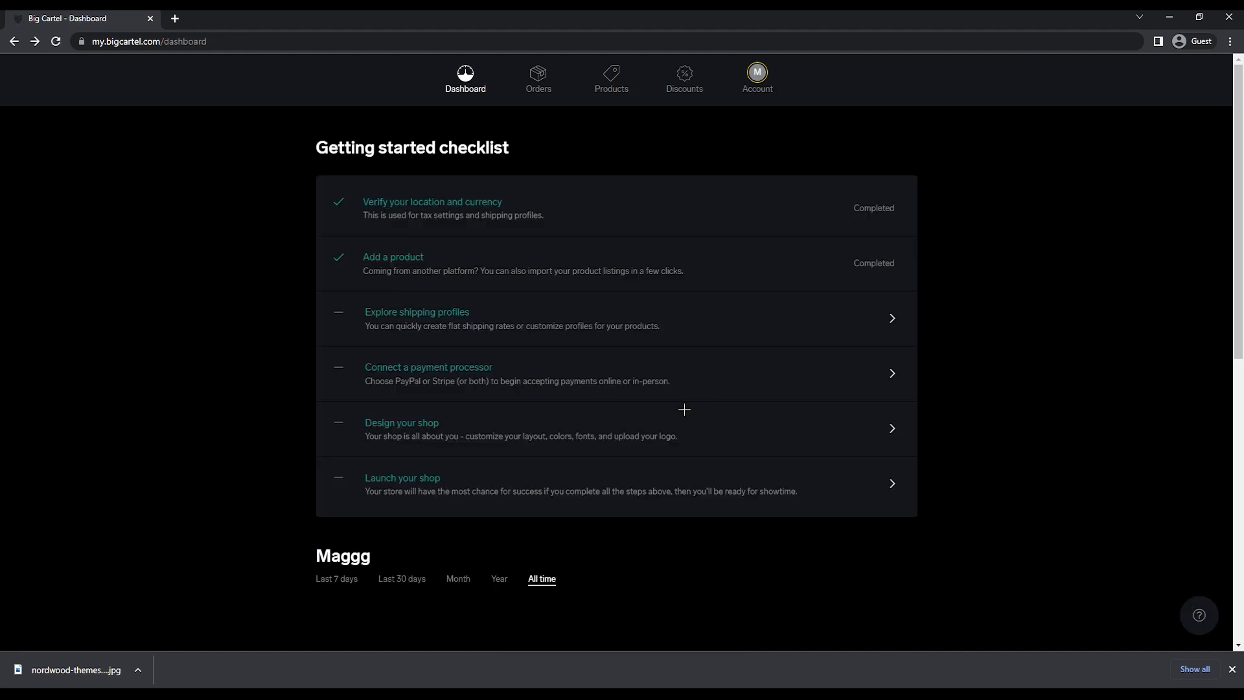
Open the checklist item for designing the shop, dismiss its tour pop-up and look through the account page's sections.
{"action": "left_click", "coordinate": [438, 422]}
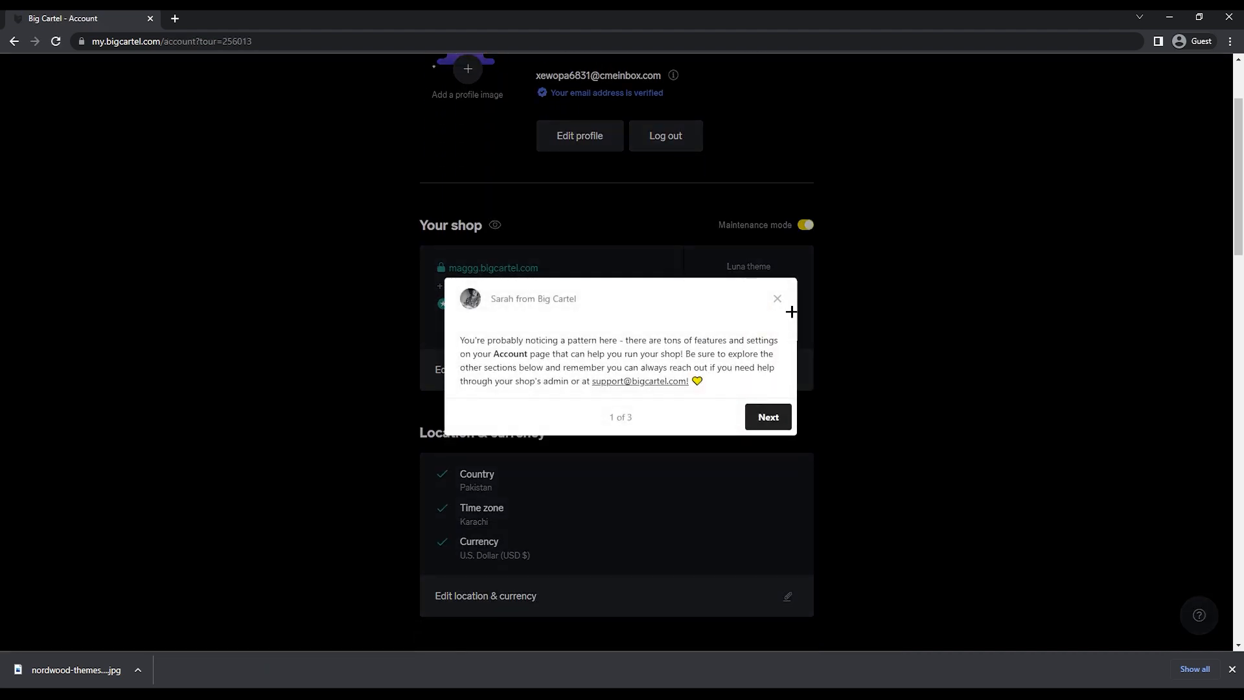
{"action": "left_click", "coordinate": [778, 299]}
{"action": "scroll", "coordinate": [972, 337], "scroll_direction": "up", "scroll_amount": 1}
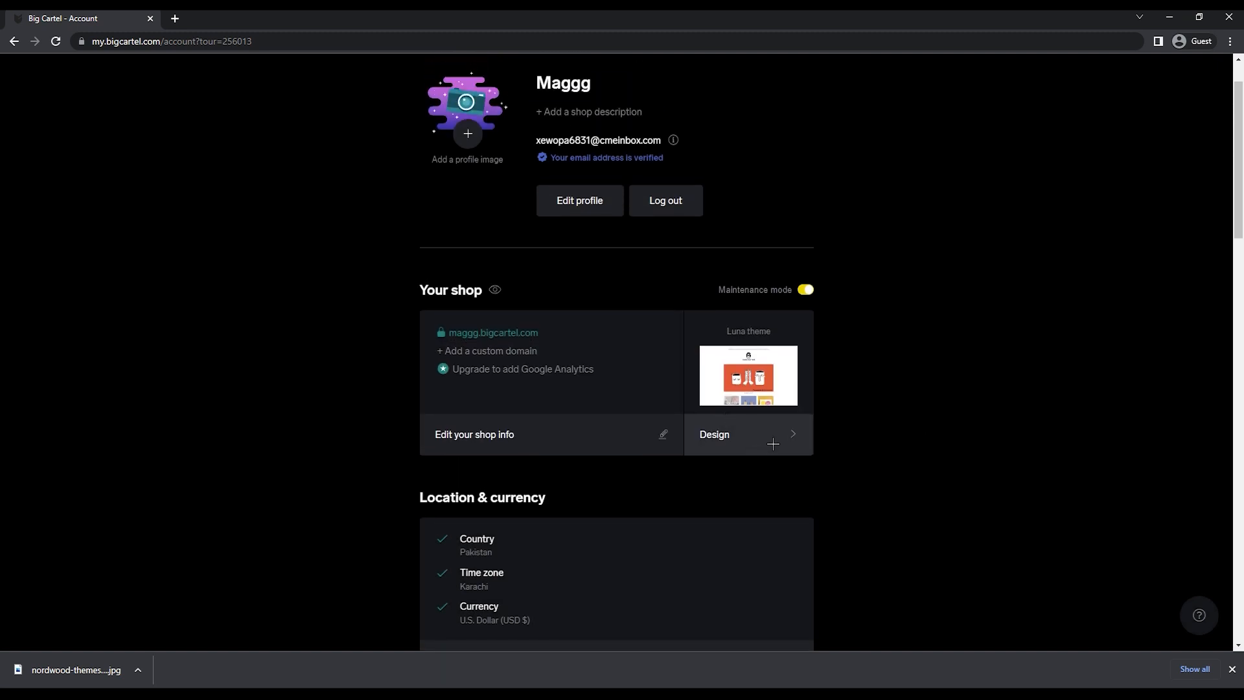
{"action": "scroll", "coordinate": [685, 455], "scroll_direction": "down", "scroll_amount": 1}
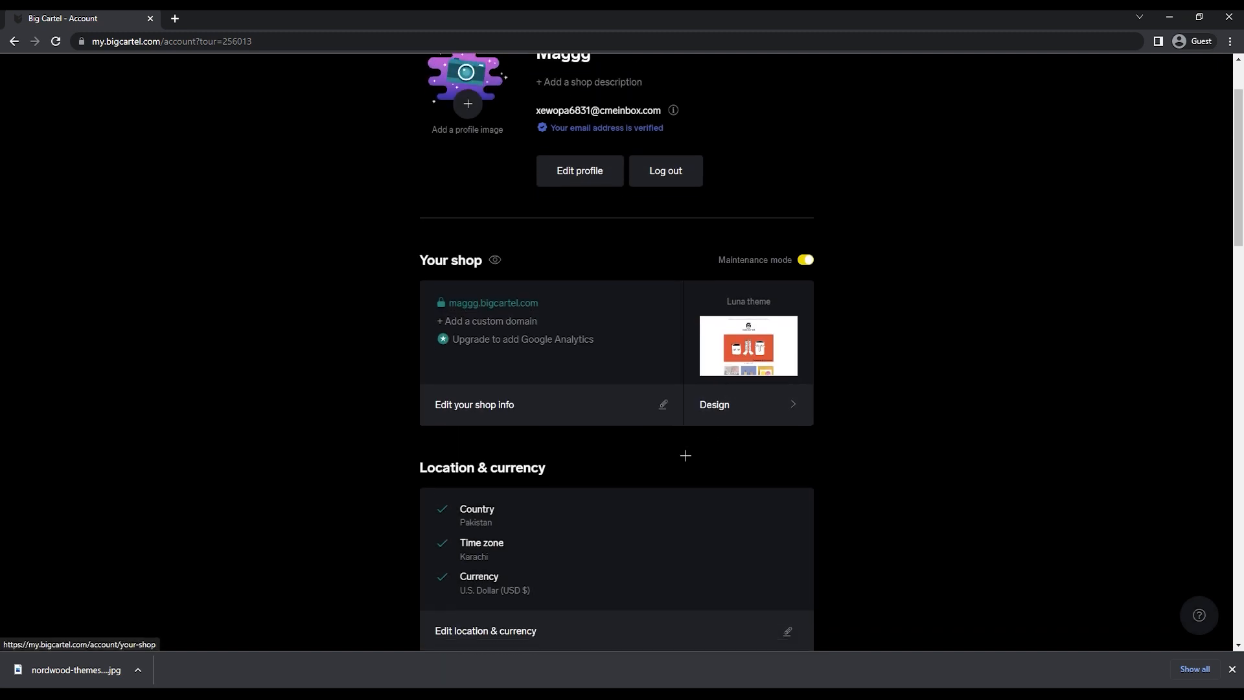
{"action": "scroll", "coordinate": [906, 427], "scroll_direction": "down", "scroll_amount": 15}
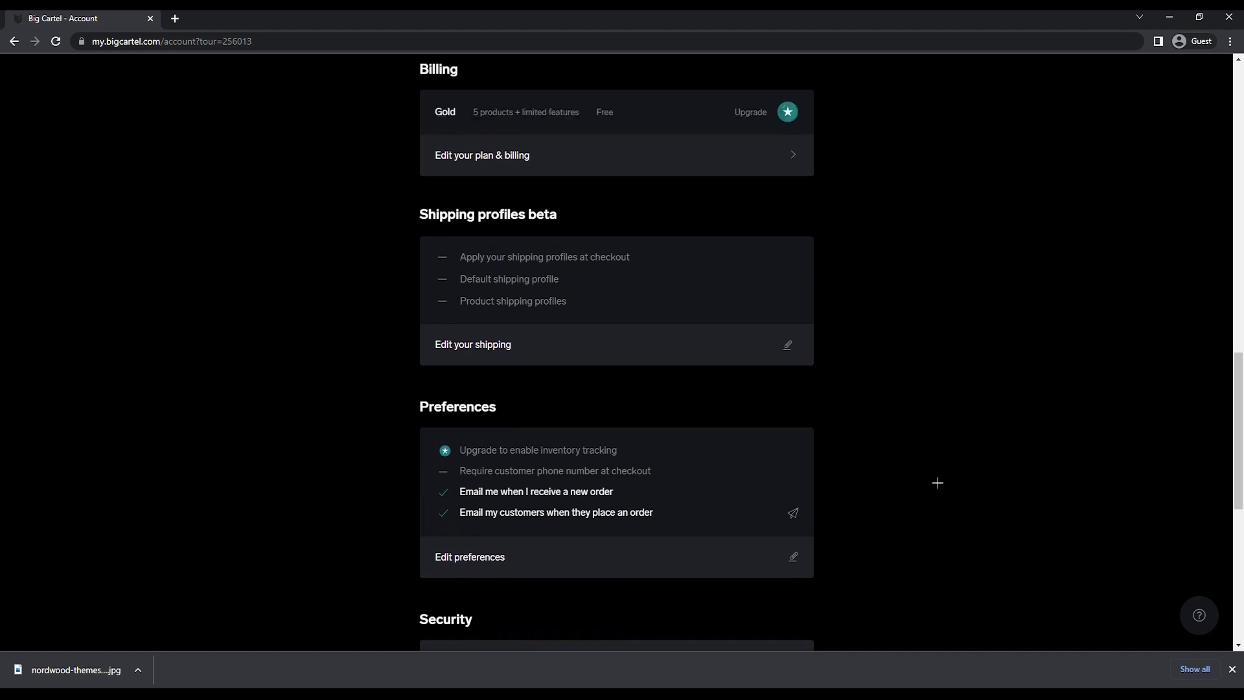
{"action": "scroll", "coordinate": [938, 483], "scroll_direction": "up", "scroll_amount": 15}
{"action": "scroll", "coordinate": [933, 479], "scroll_direction": "down", "scroll_amount": 5}
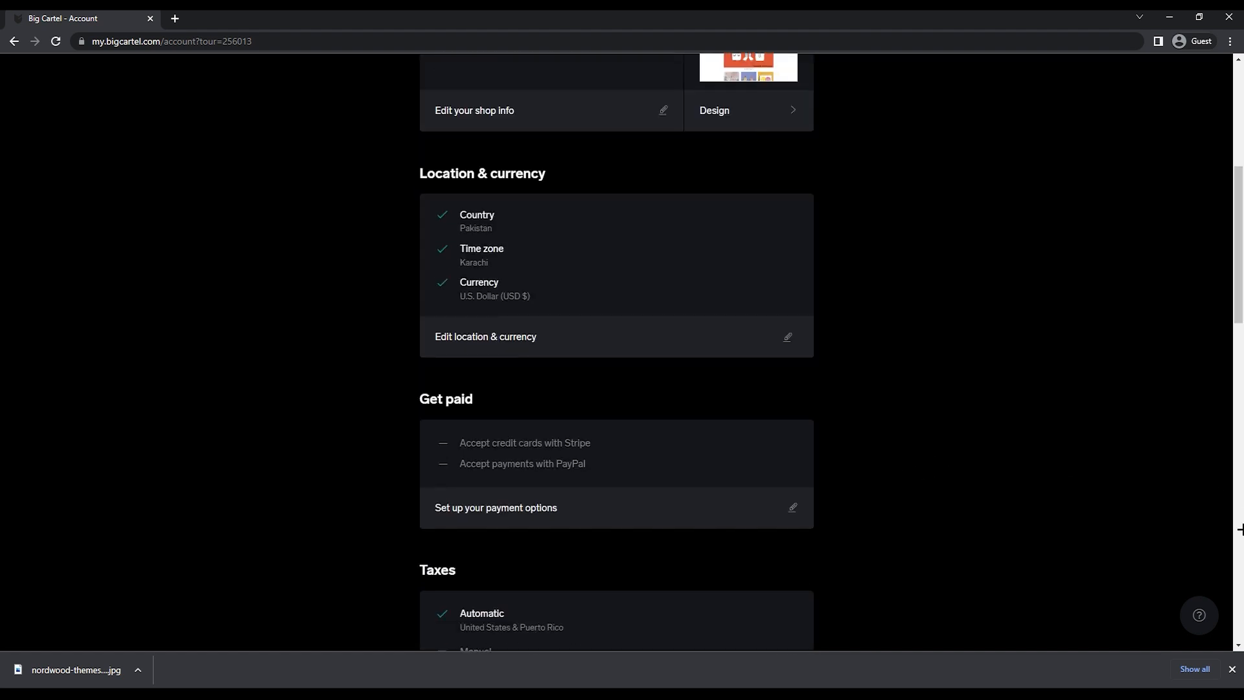
{"action": "scroll", "coordinate": [1239, 529], "scroll_direction": "up", "scroll_amount": 6}
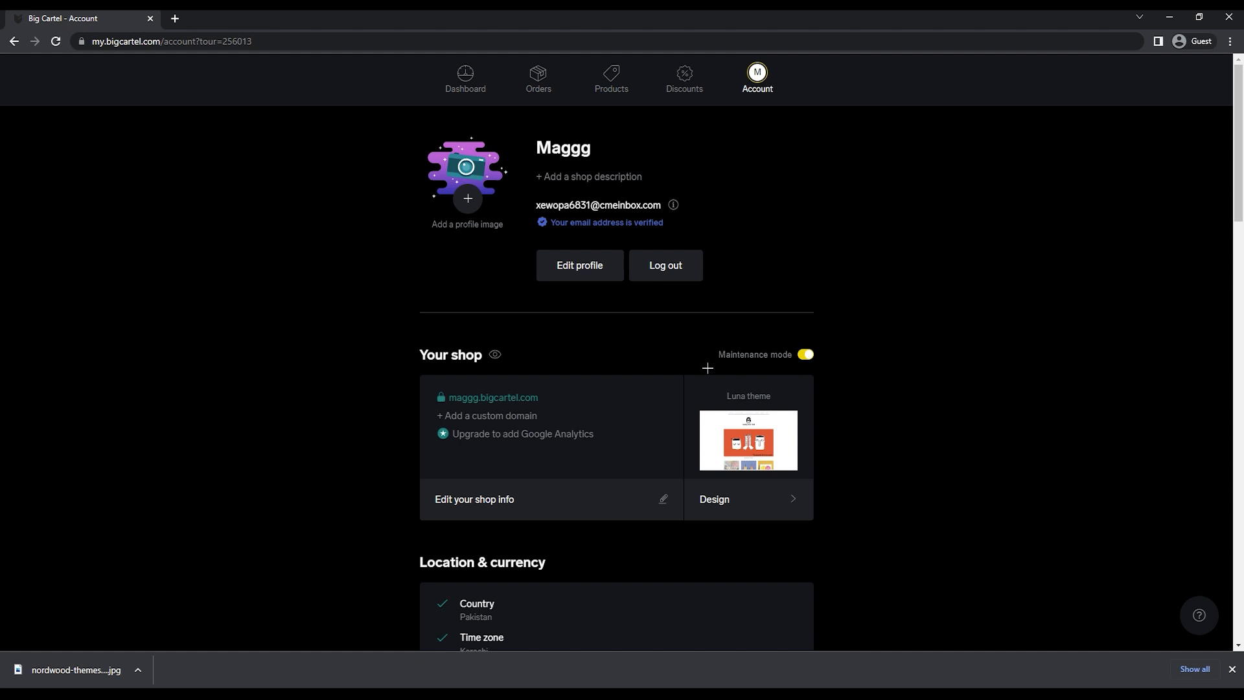
Turn off the shop's maintenance mode and launch the shop.
{"action": "left_click", "coordinate": [807, 354]}
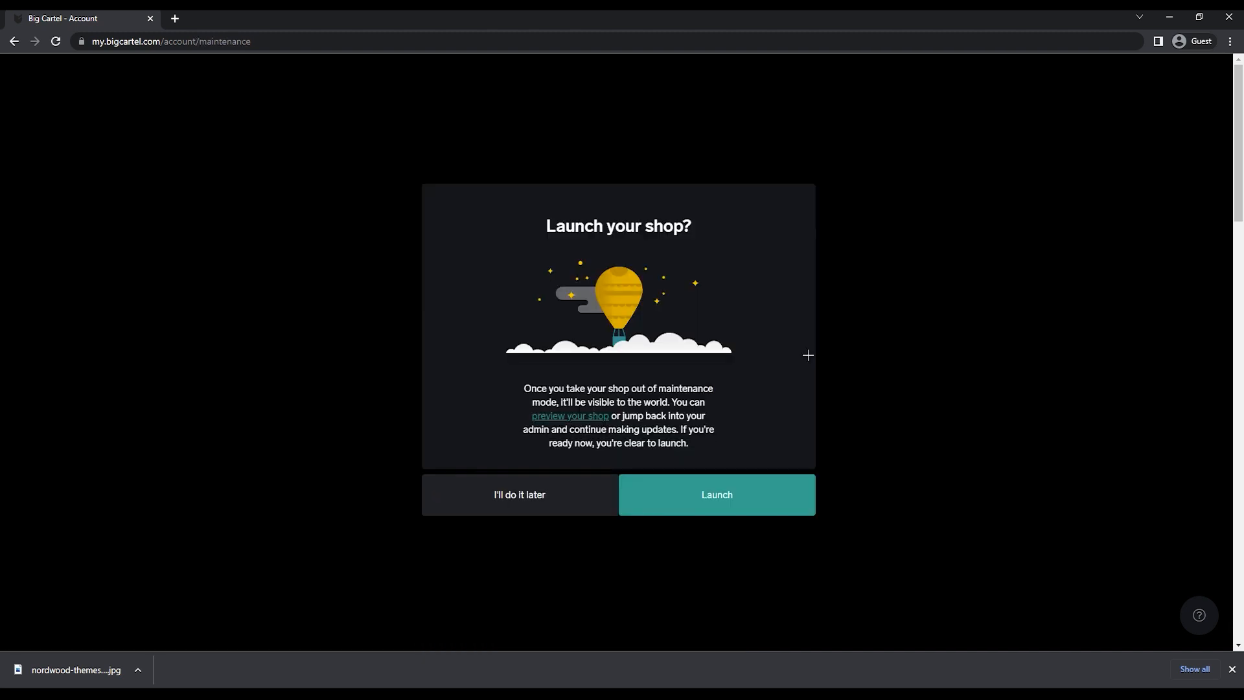
{"action": "left_click", "coordinate": [695, 488]}
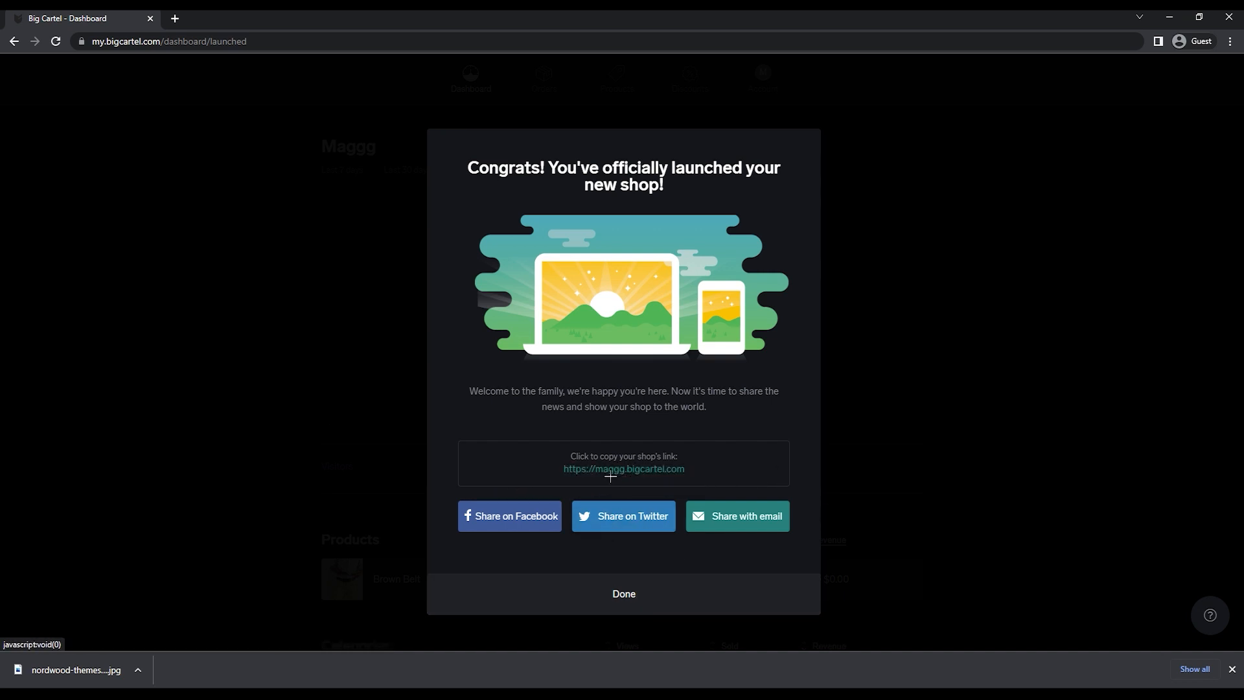
Try to copy the launched shop's link and open it in a new browser tab.
{"action": "right_click", "coordinate": [569, 468]}
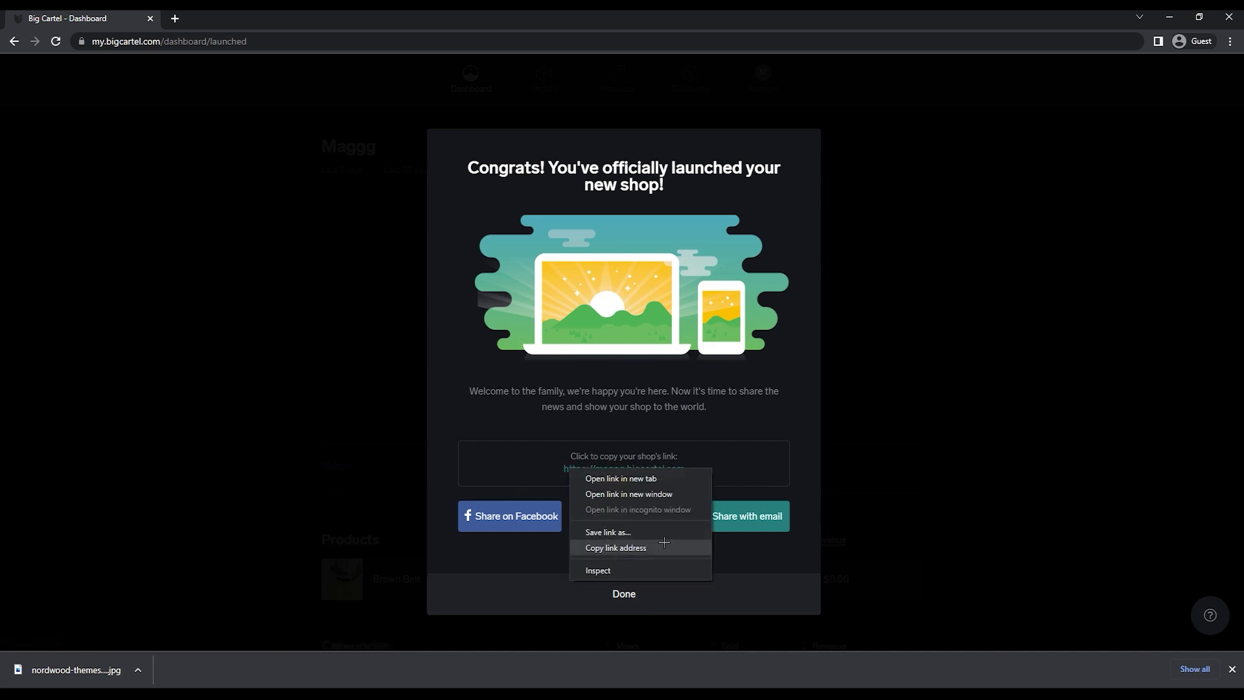
{"action": "left_click", "coordinate": [636, 547]}
{"action": "left_click", "coordinate": [175, 18]}
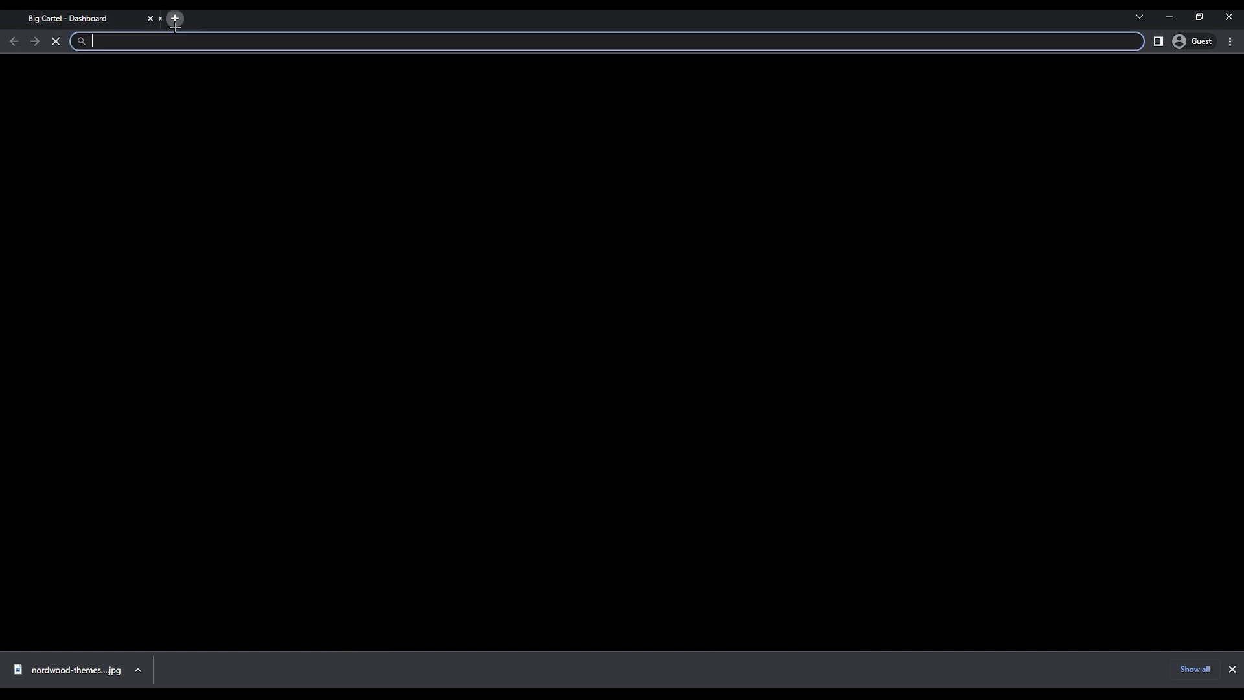
{"action": "right_click", "coordinate": [192, 41]}
{"action": "left_click", "coordinate": [273, 144]}
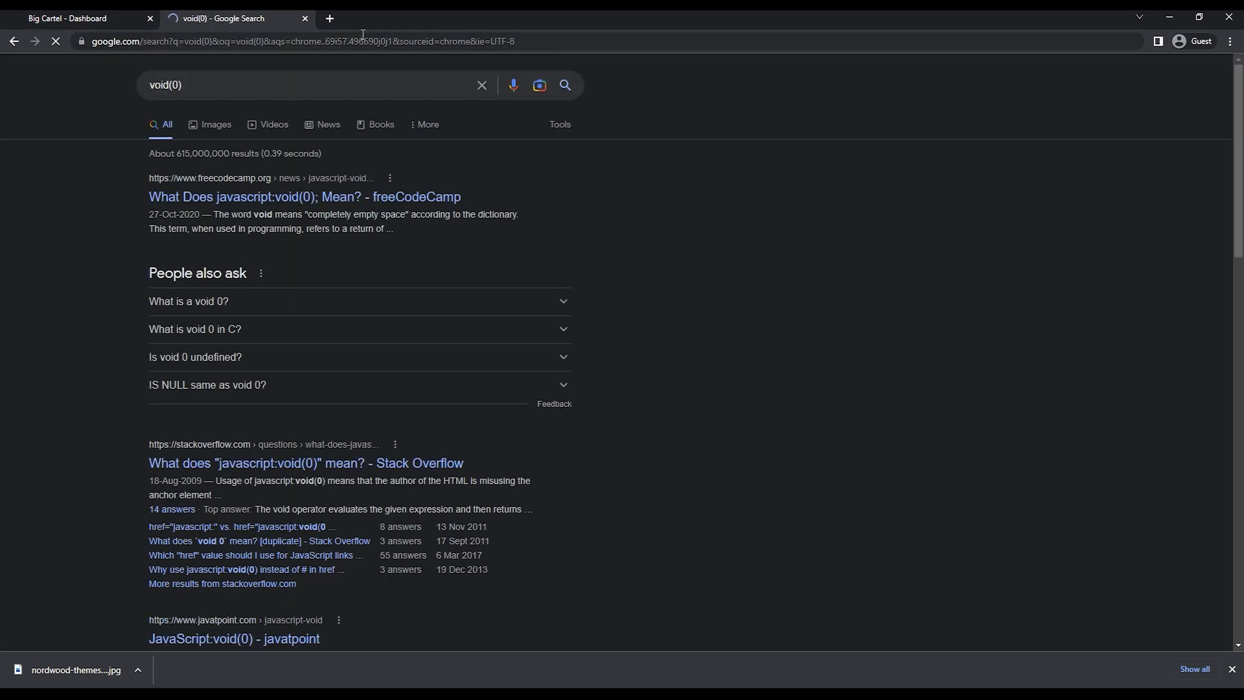
{"action": "left_click", "coordinate": [364, 39]}
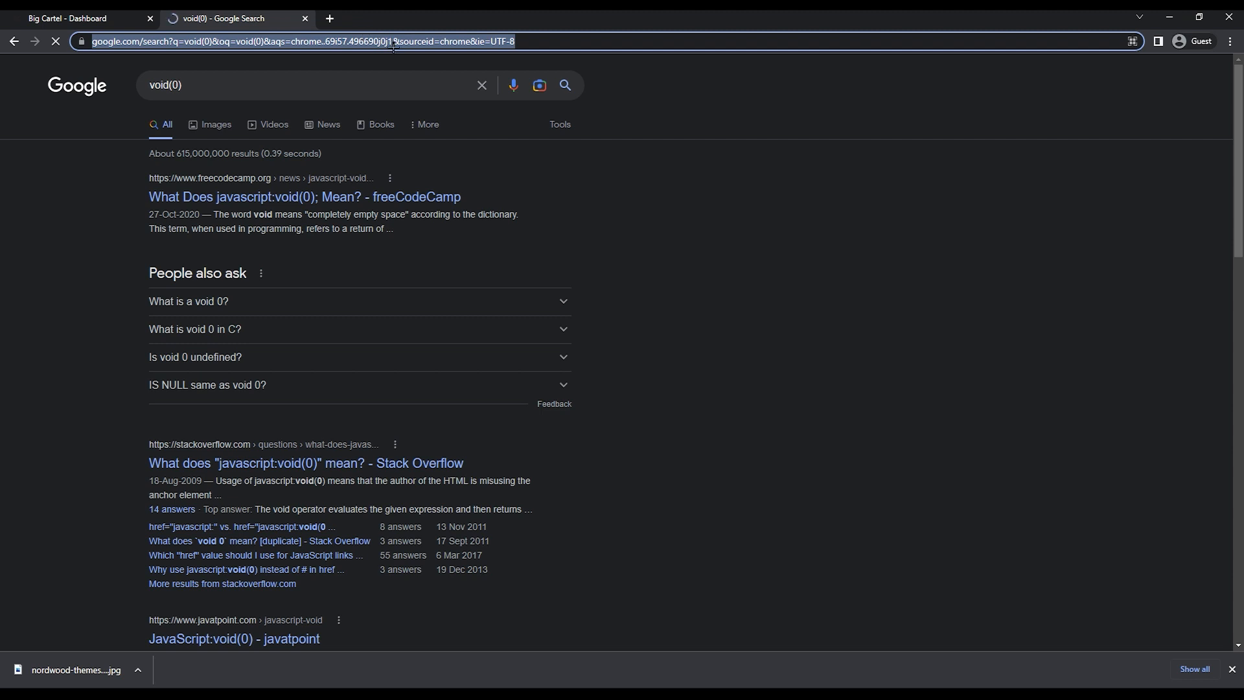
Copy the shop's link from the launch message again, try to reuse it in the search tab, and close that tab.
{"action": "left_click", "coordinate": [126, 18]}
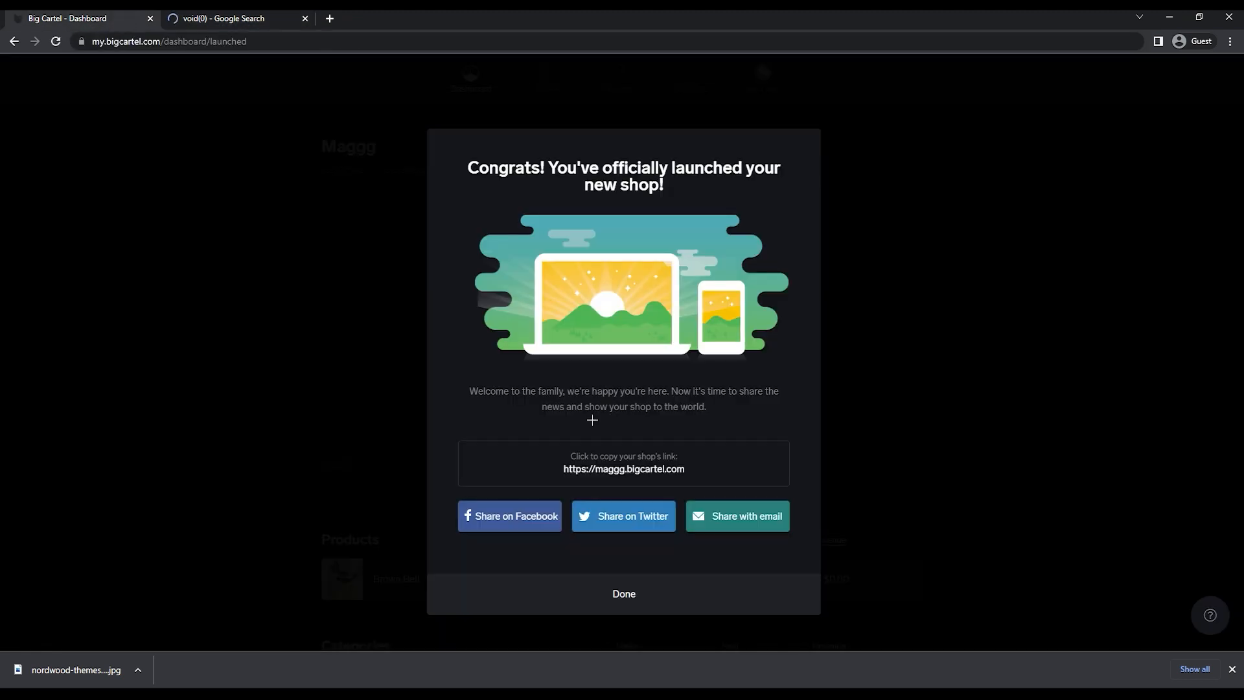
{"action": "right_click", "coordinate": [622, 472]}
{"action": "left_click", "coordinate": [669, 552]}
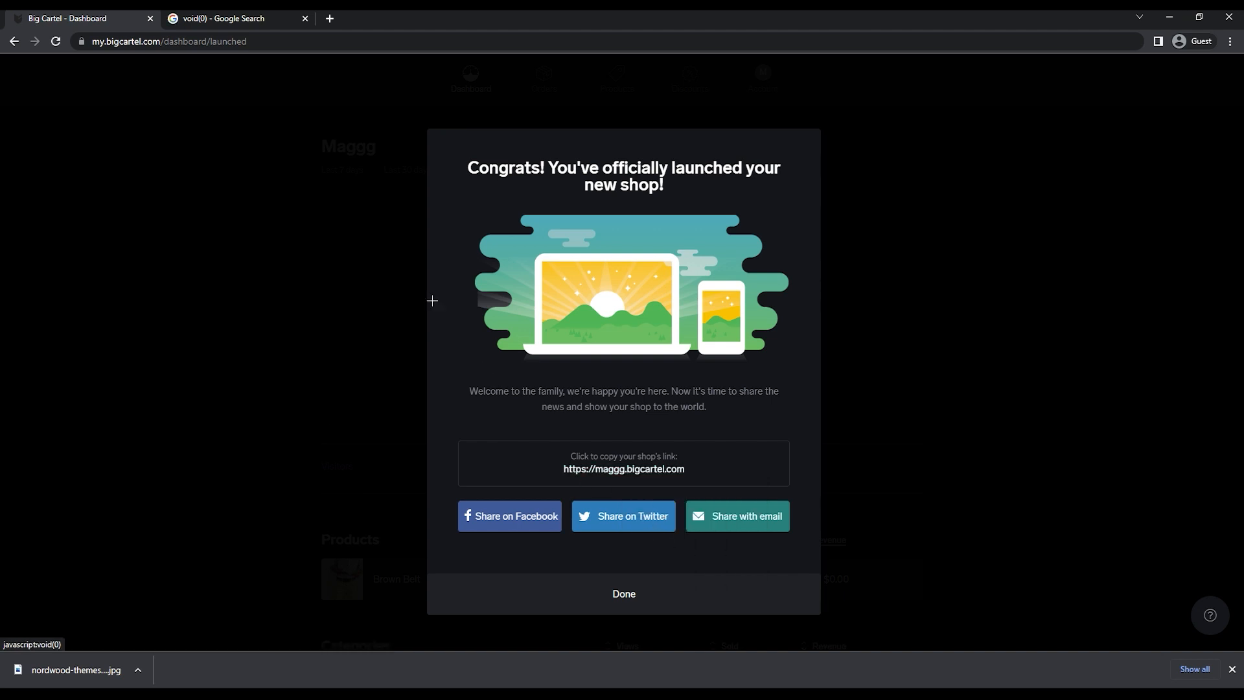
{"action": "left_click", "coordinate": [285, 20]}
{"action": "left_click_drag", "start_coordinate": [263, 41], "coordinate": [54, 42]}
{"action": "right_click", "coordinate": [116, 43]}
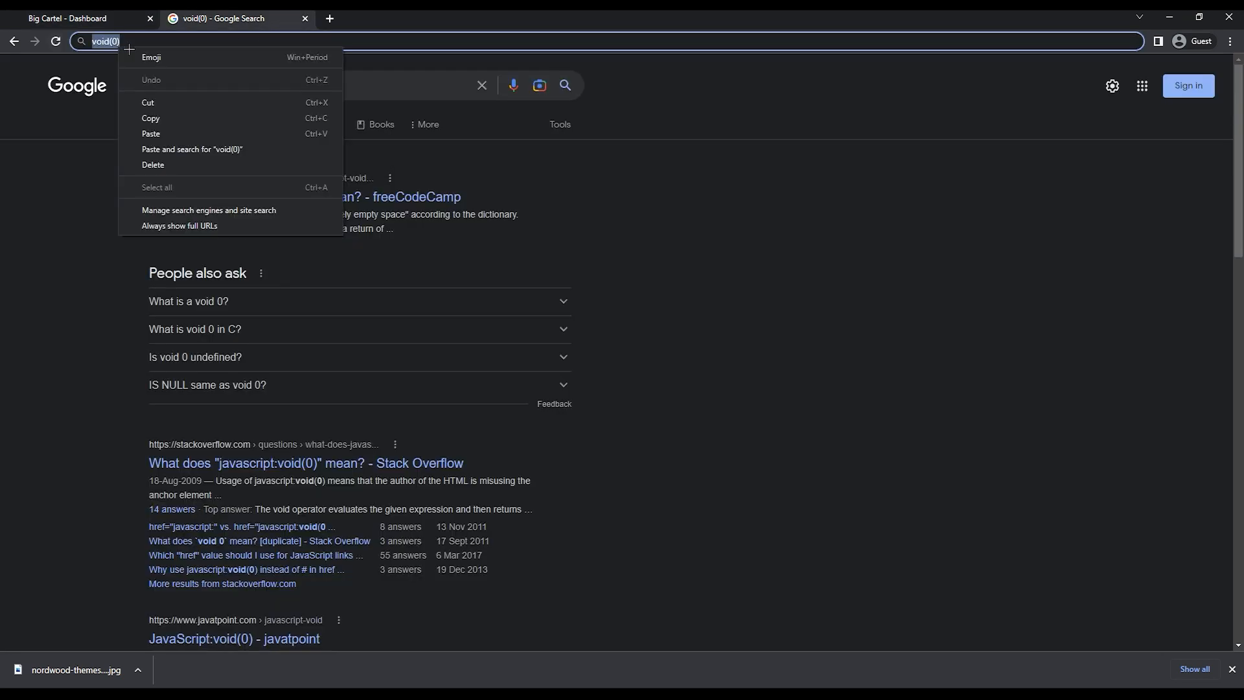
{"action": "left_click", "coordinate": [663, 183]}
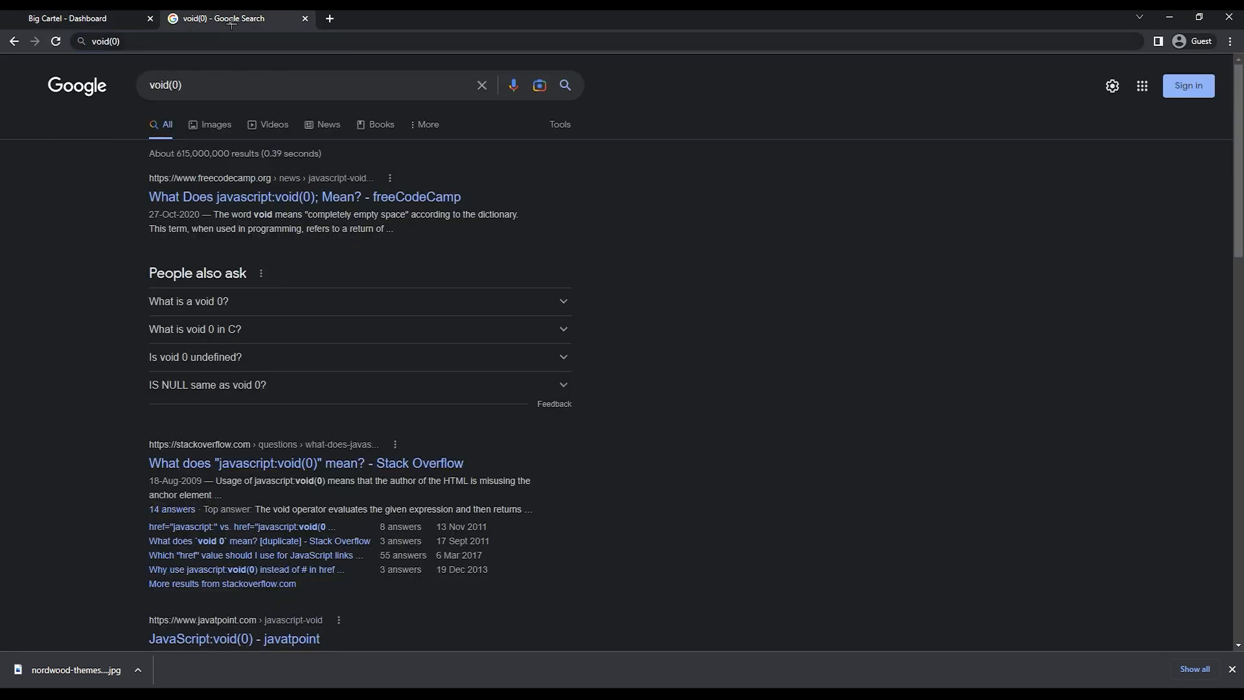
{"action": "left_click", "coordinate": [304, 18]}
{"action": "left_click_drag", "start_coordinate": [684, 471], "coordinate": [239, 18]}
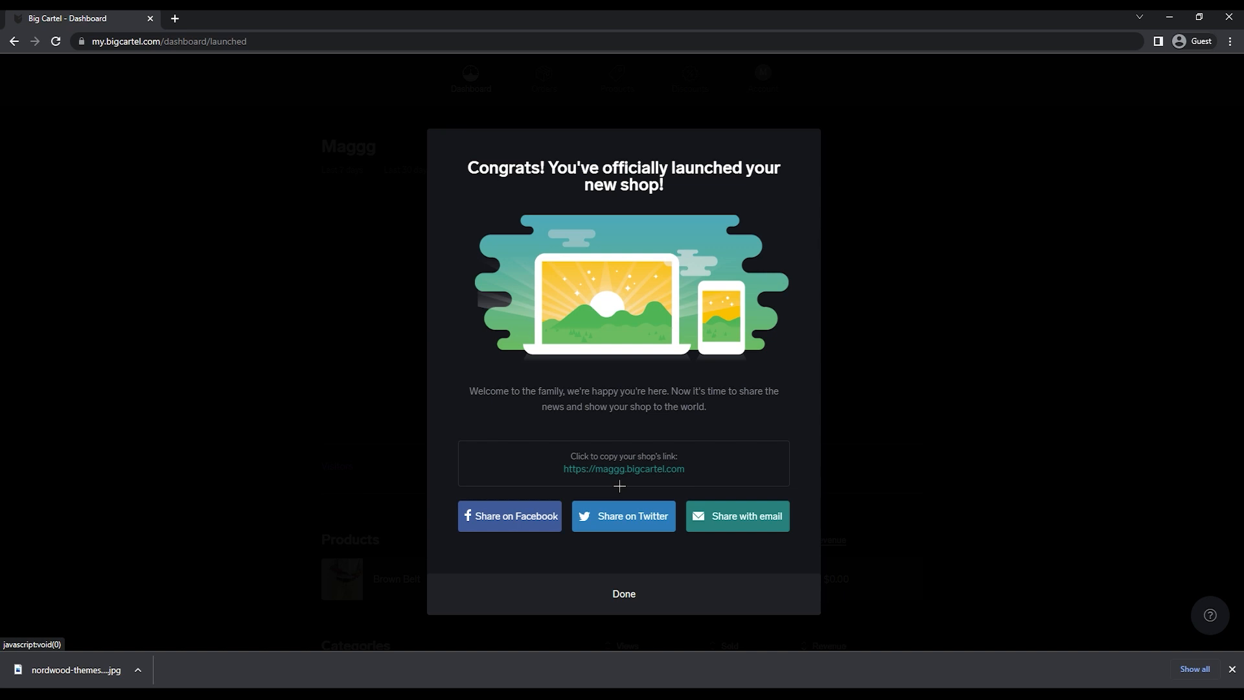
Dismiss the launch message and the browser's downloads bar, and look through the dashboard's statistics, products and categories.
{"action": "left_click", "coordinate": [609, 601]}
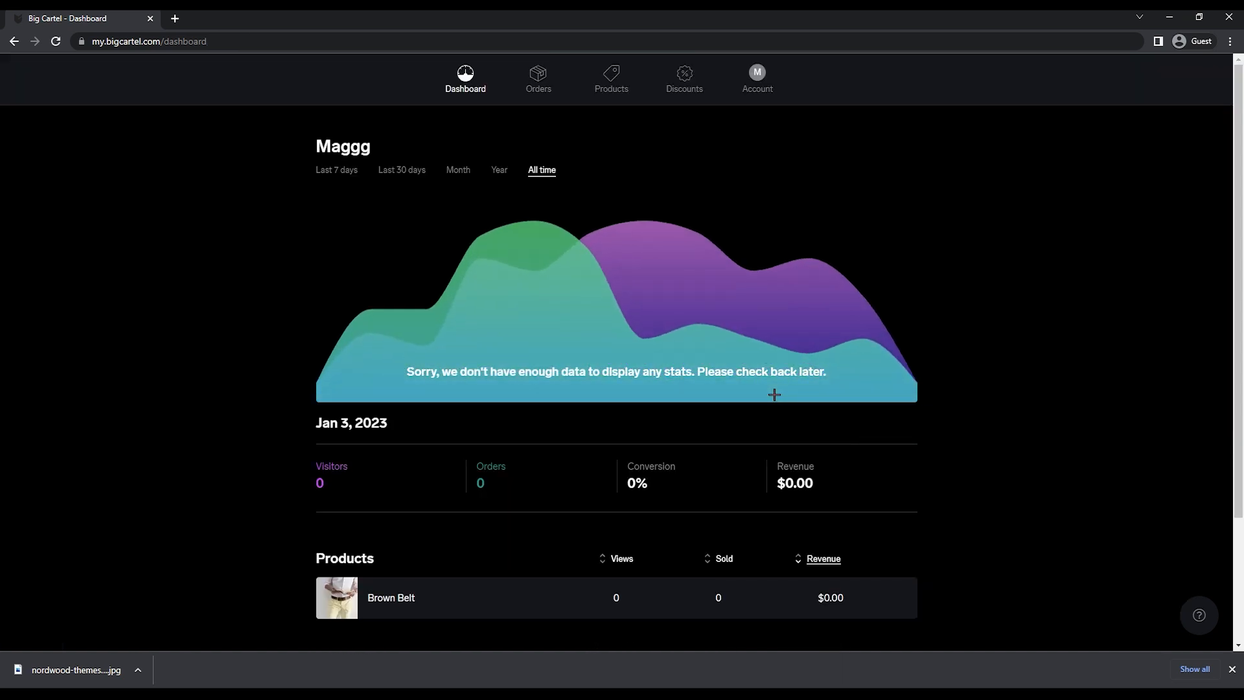
{"action": "scroll", "coordinate": [577, 397], "scroll_direction": "down", "scroll_amount": 3}
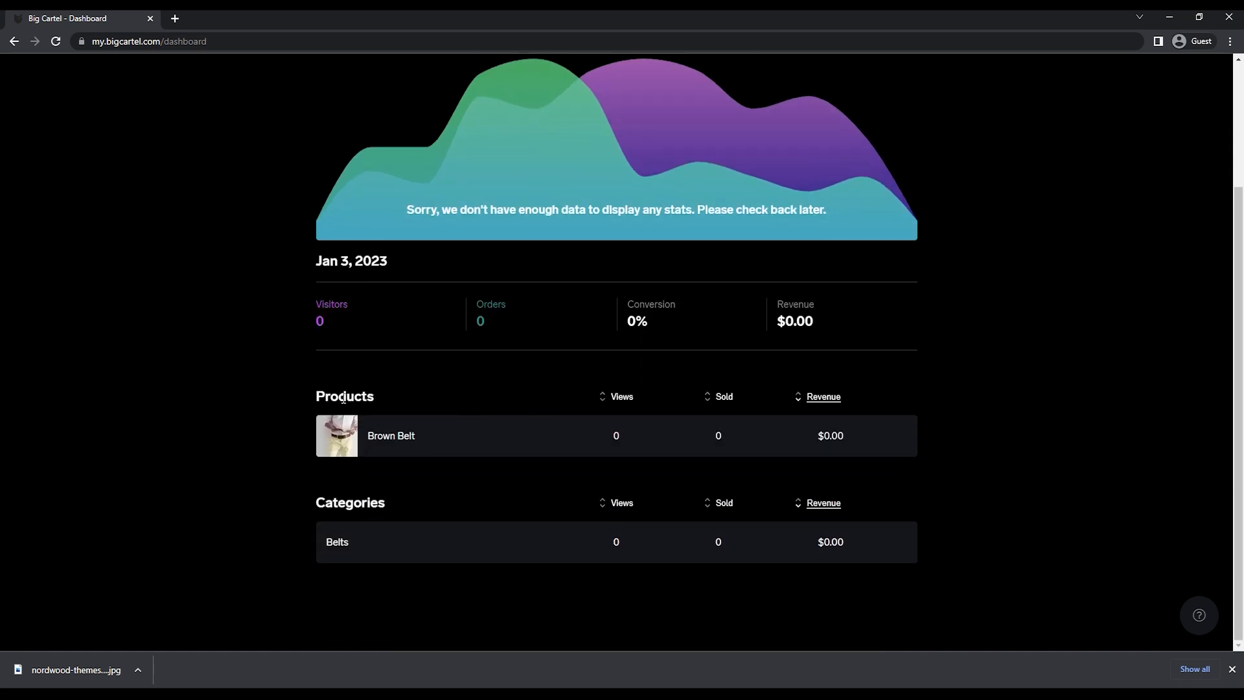
{"action": "scroll", "coordinate": [343, 398], "scroll_direction": "up", "scroll_amount": 1}
{"action": "scroll", "coordinate": [453, 438], "scroll_direction": "up", "scroll_amount": 1}
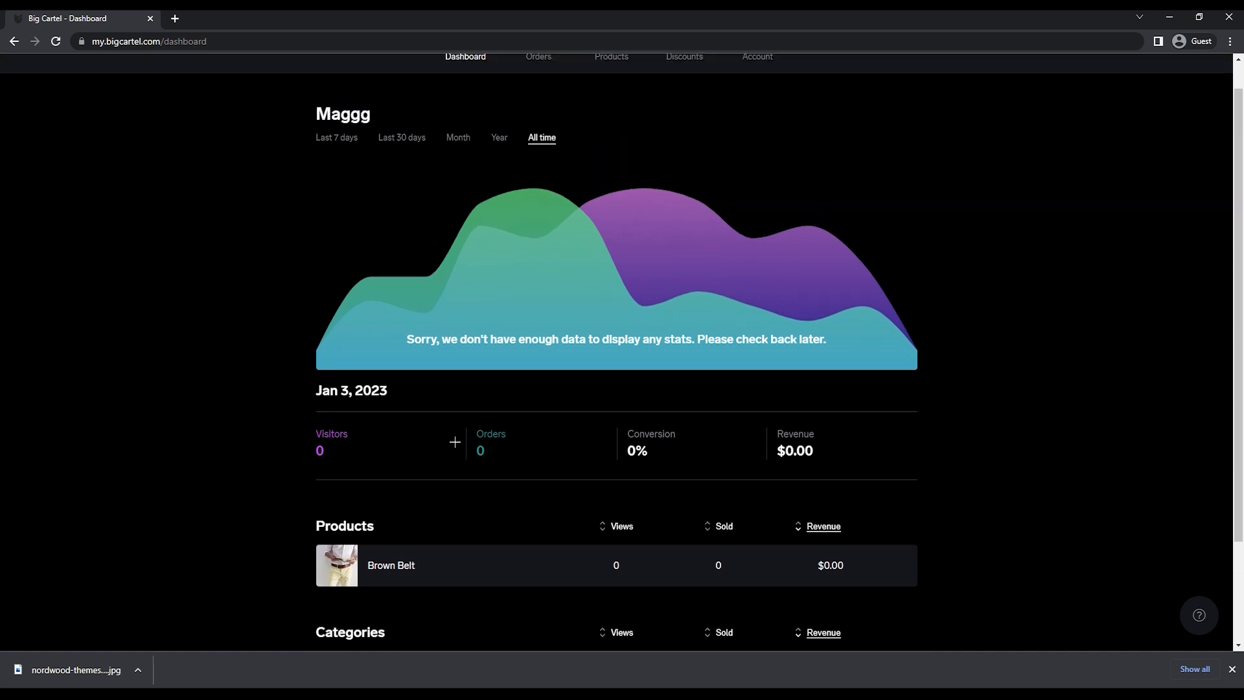
{"action": "scroll", "coordinate": [461, 490], "scroll_direction": "up", "scroll_amount": 1}
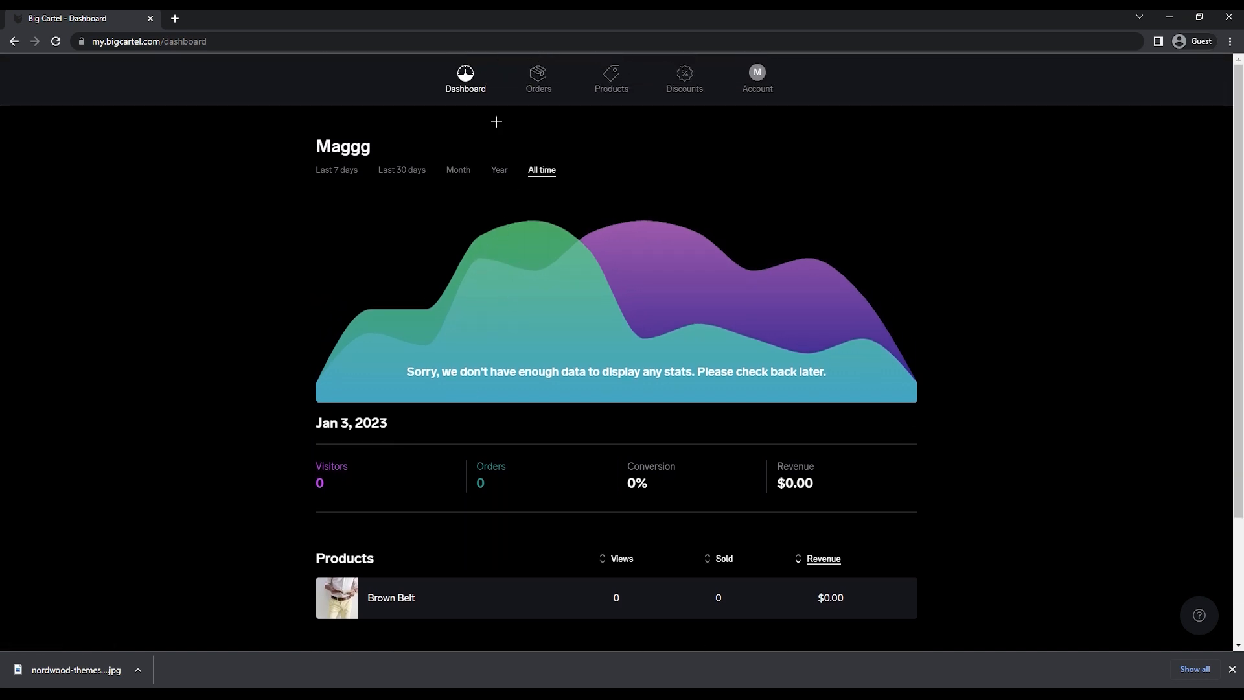
{"action": "scroll", "coordinate": [562, 500], "scroll_direction": "down", "scroll_amount": 3}
{"action": "scroll", "coordinate": [527, 499], "scroll_direction": "up", "scroll_amount": 3}
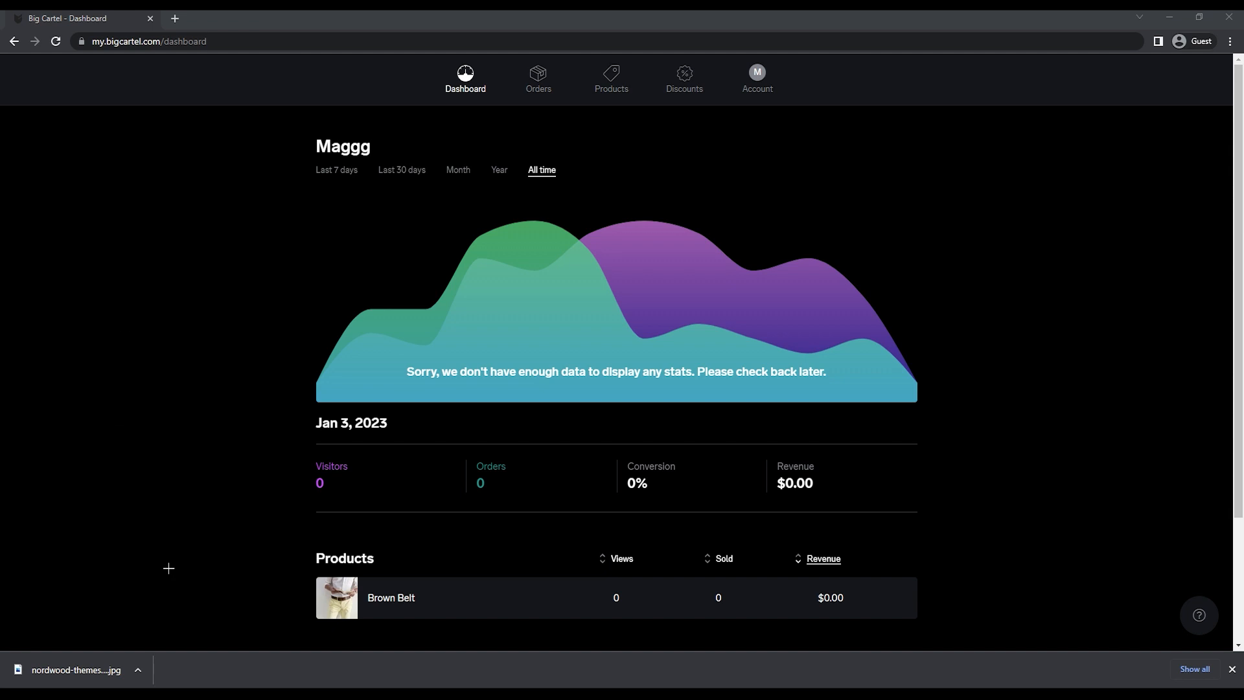
{"action": "left_click", "coordinate": [1232, 669]}
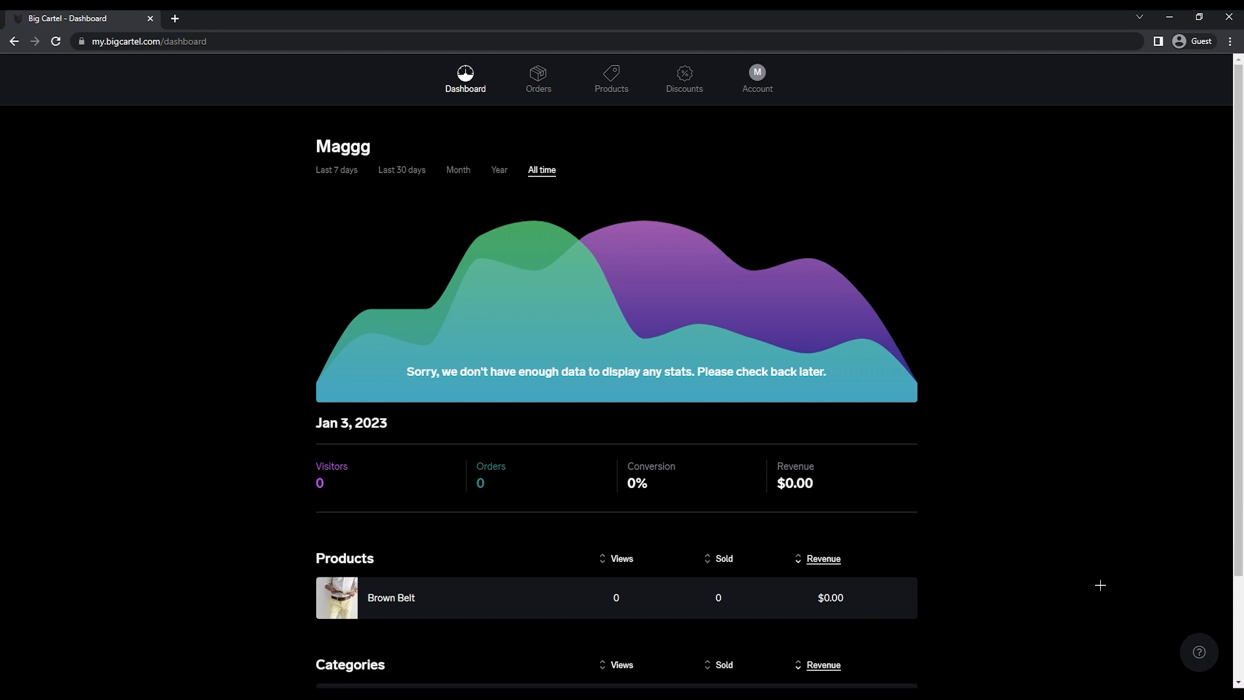